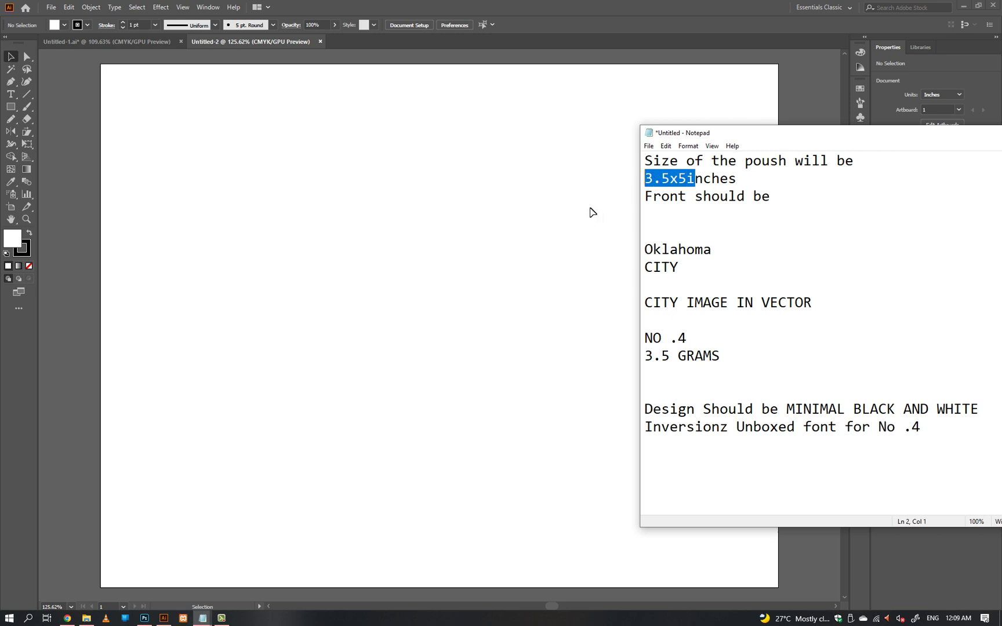
- Draw a 3.5 by 5 in rectangle for the pouch and centre it on the artboard
left_click(576, 215)
left_click(398, 240)
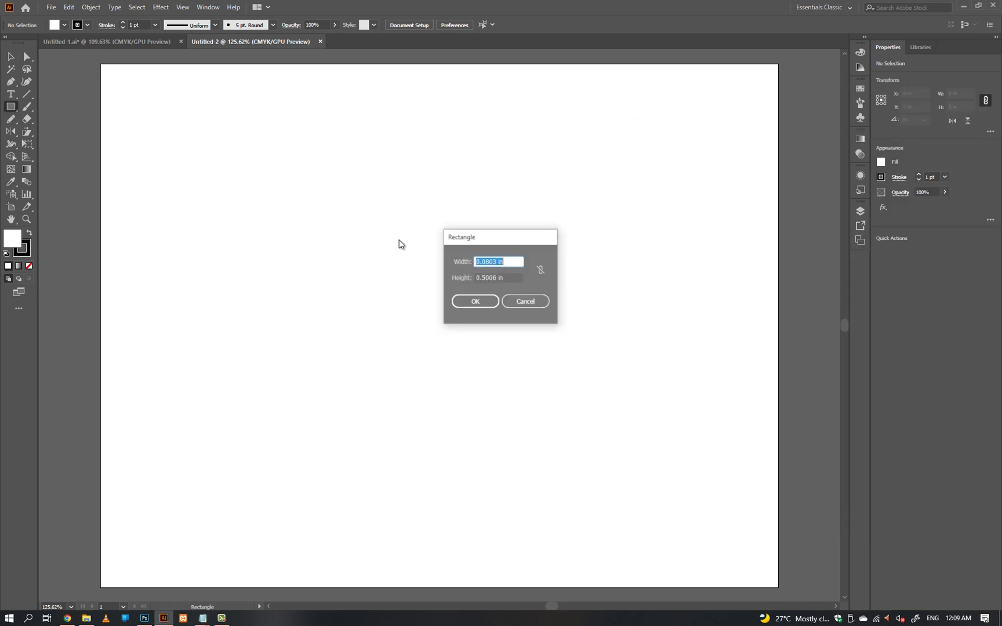
type("3.5")
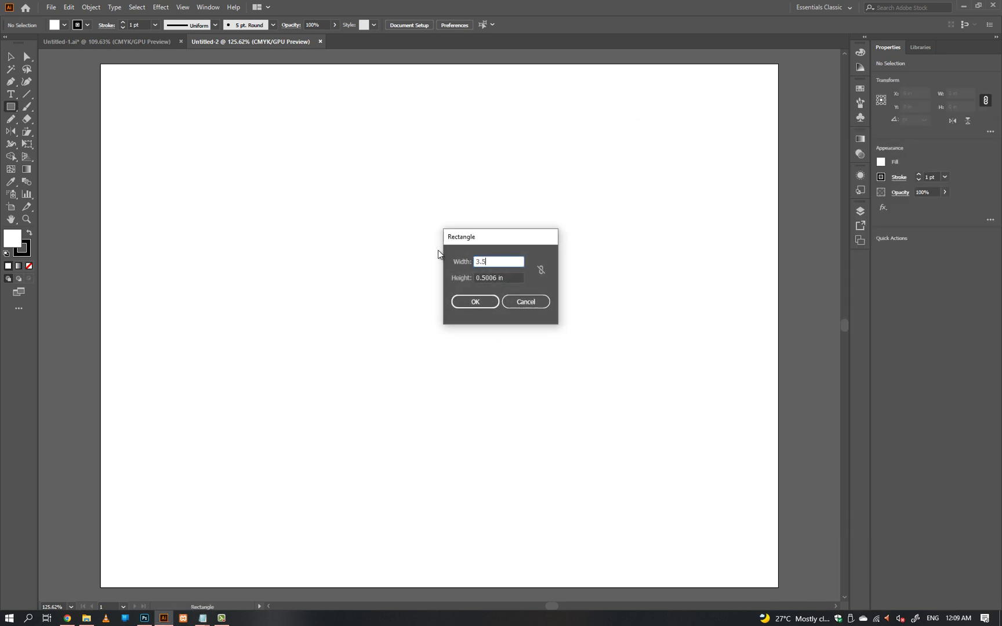
key("Tab")
type("5")
key("Return")
key("v")
left_click_drag(535, 323, 467, 224)
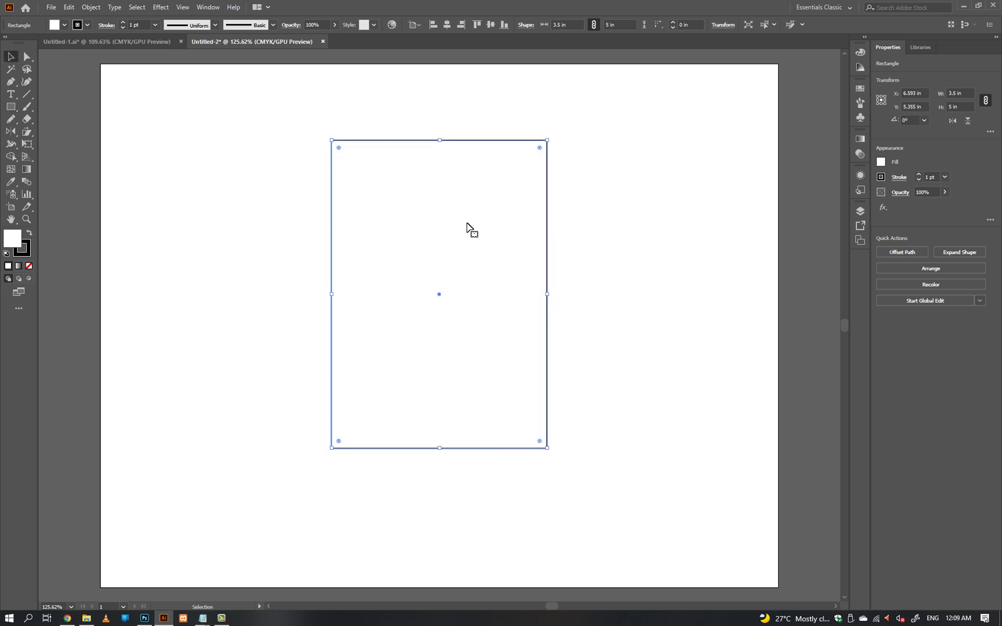
- Change the pouch rectangle's stroke from black to a mid grey and remove its fill
left_click(26, 255)
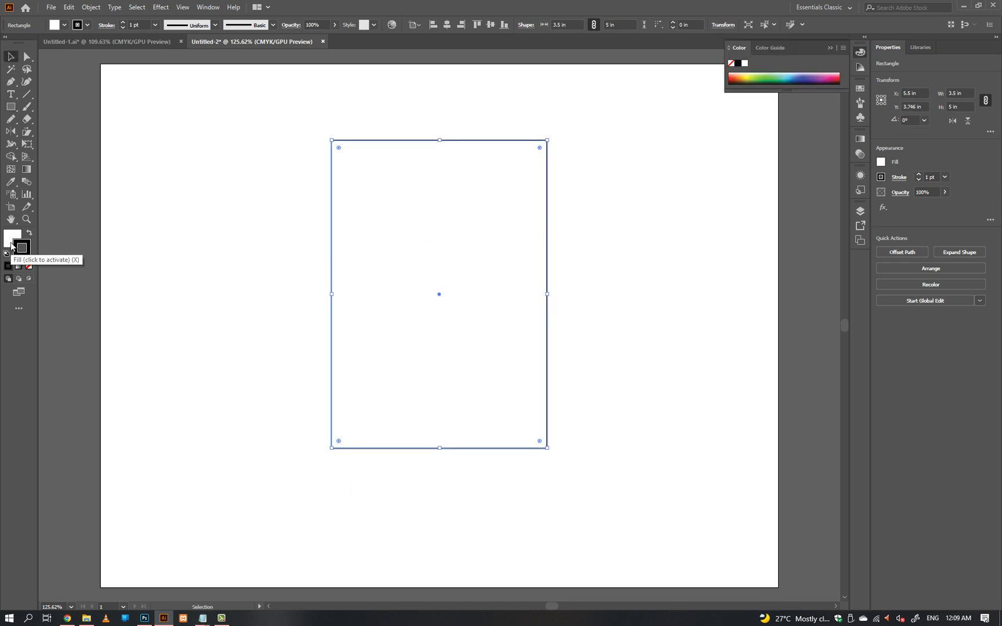
double_click(22, 249)
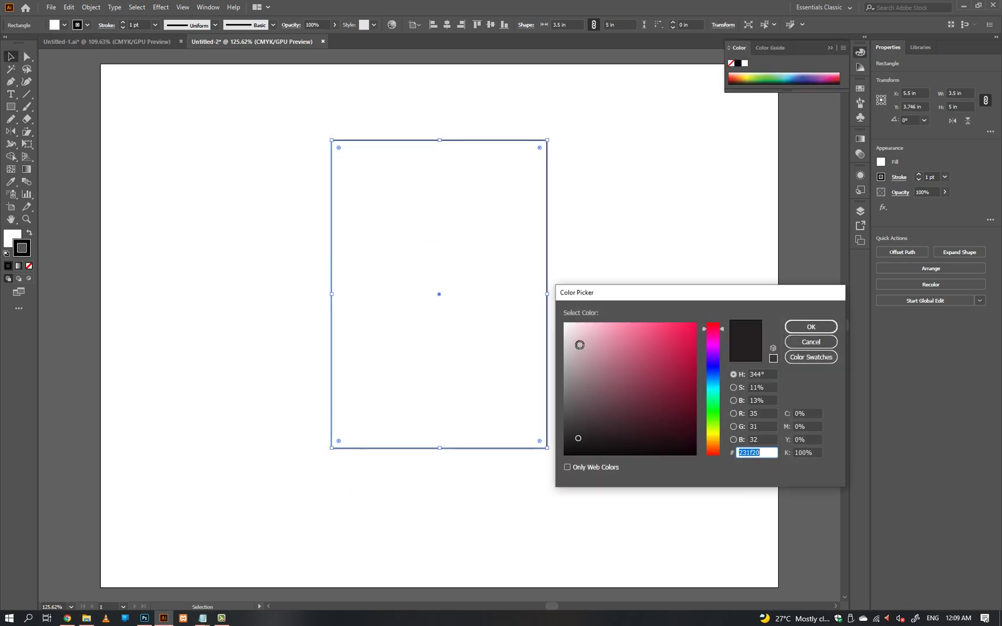
left_click_drag(579, 345, 552, 375)
left_click(789, 327)
left_click(606, 265)
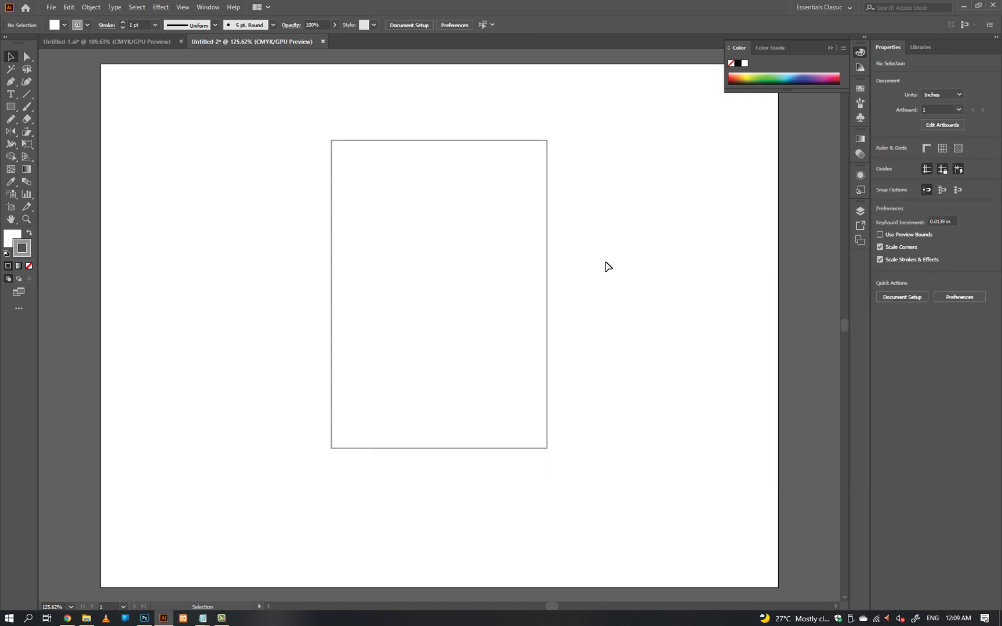
left_click(471, 290)
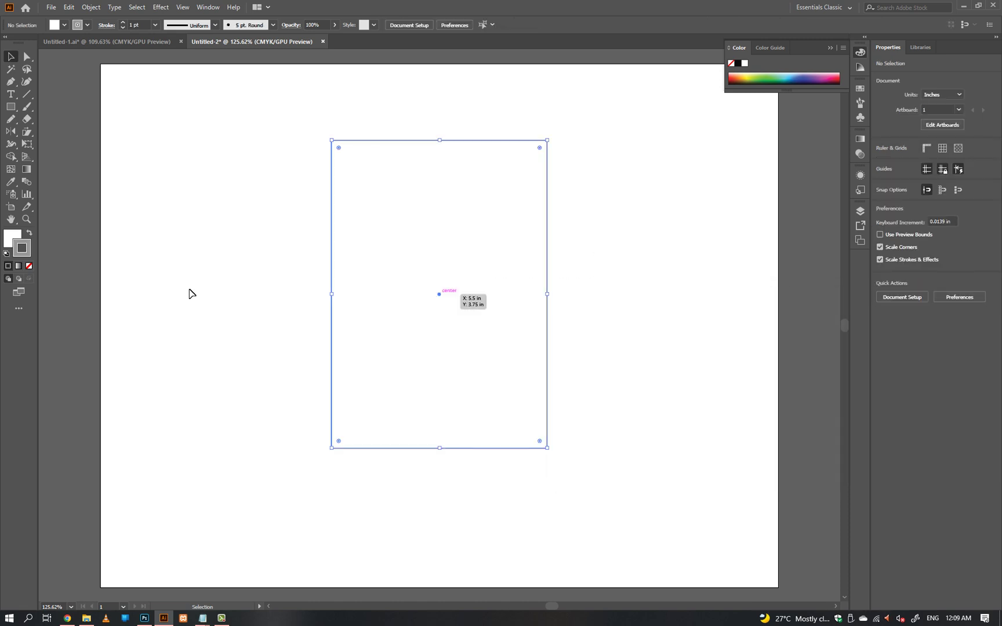
left_click(141, 265)
left_click_drag(426, 195, 463, 233)
left_click_drag(484, 275, 465, 273)
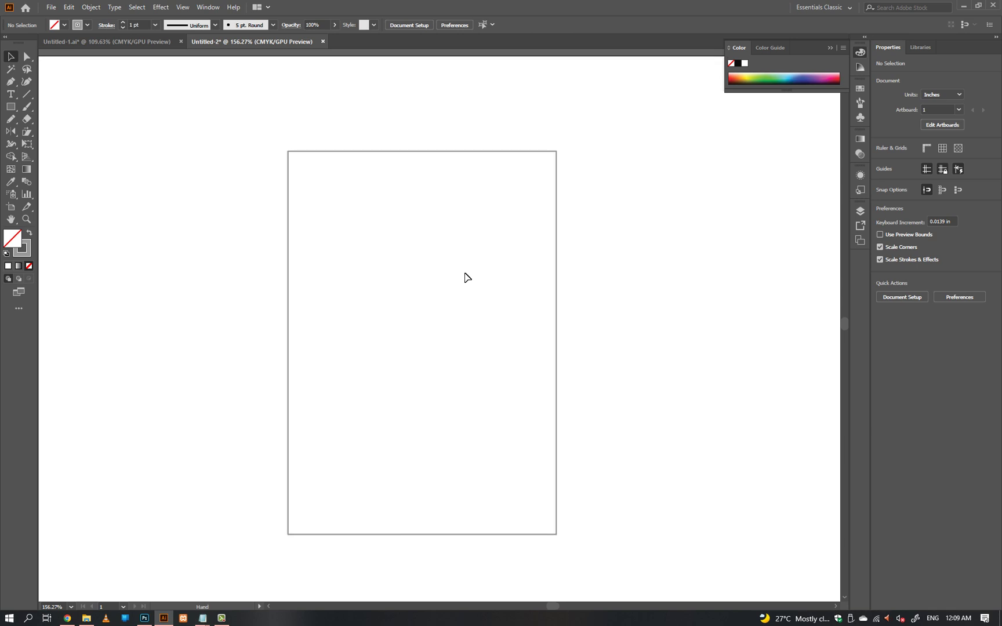
- Draw a narrow upright spacer rectangle about 0.05 by 0.55 in, starting on the pouch's top edge near its middle
key("m")
left_click_drag(454, 174, 509, 191)
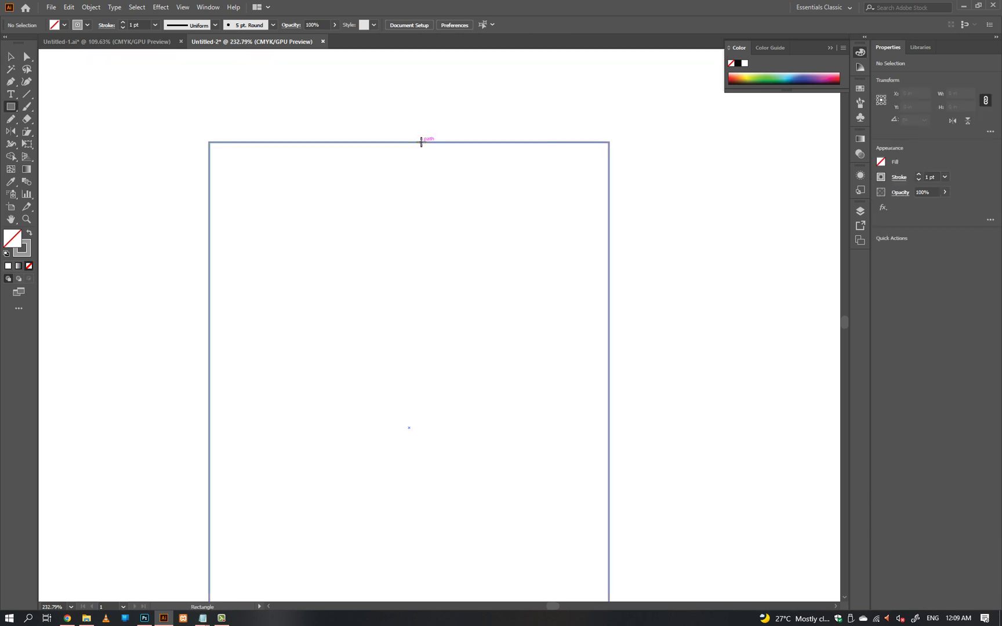
left_click_drag(421, 143, 426, 206)
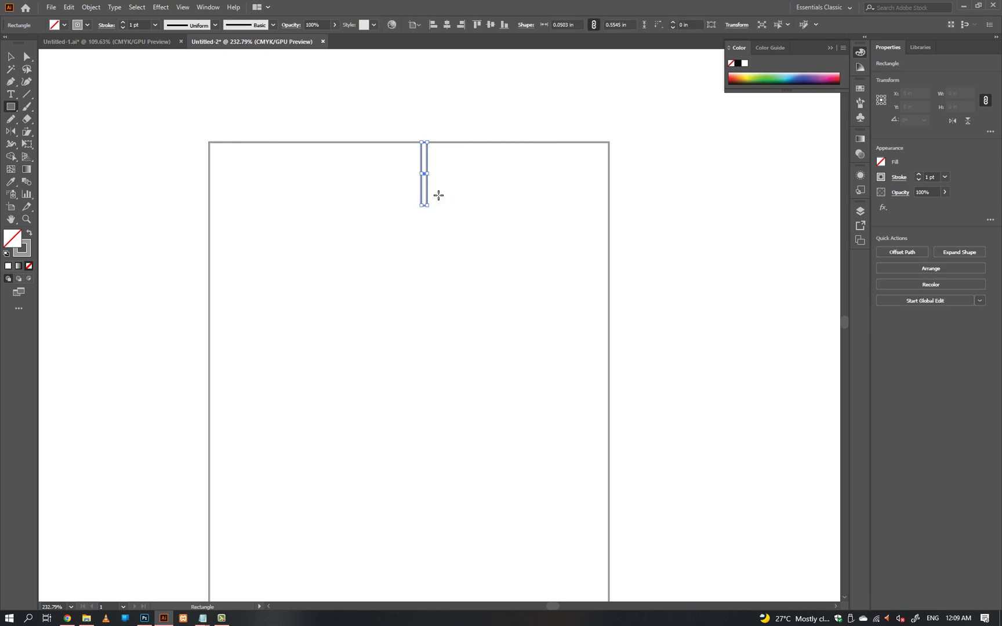
key("v")
left_click(433, 190)
left_click(428, 190)
left_click(427, 94)
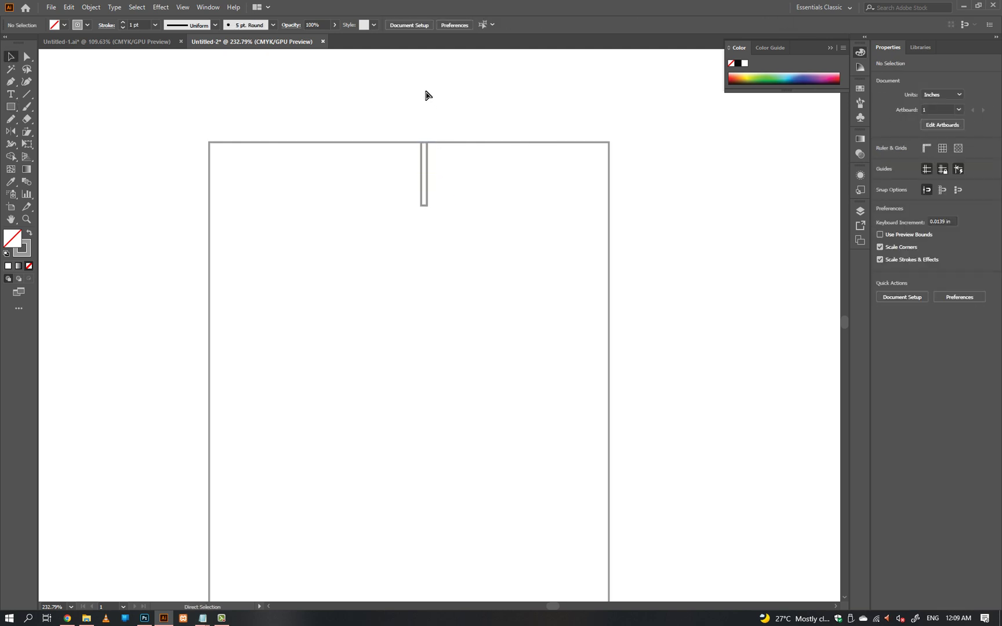
- Show the rulers and place a horizontal guide along the spacer's lower end
key("ctrl+r")
left_click_drag(429, 56, 426, 206)
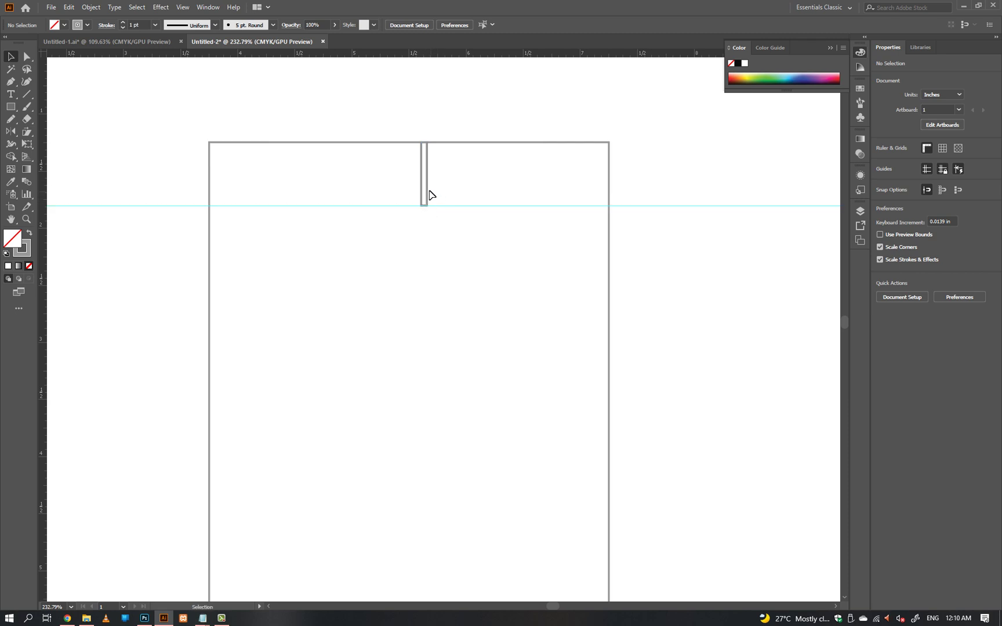
- Draw a small spacer rectangle under the guide and use it to place two more closely spaced horizontal guides below
scroll(424, 190, "up", 2)
key("n")
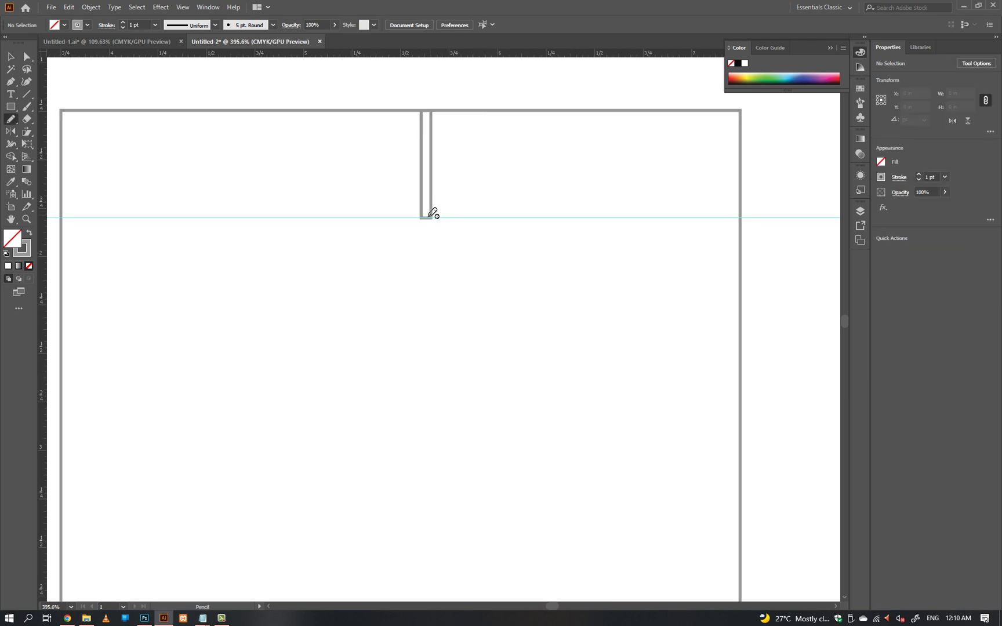
key("m")
left_click_drag(421, 218, 430, 232)
key("v")
left_click(446, 228)
left_click_drag(451, 59, 432, 239)
left_click_drag(473, 57, 429, 247)
left_click(420, 280)
scroll(446, 284, "down", 2)
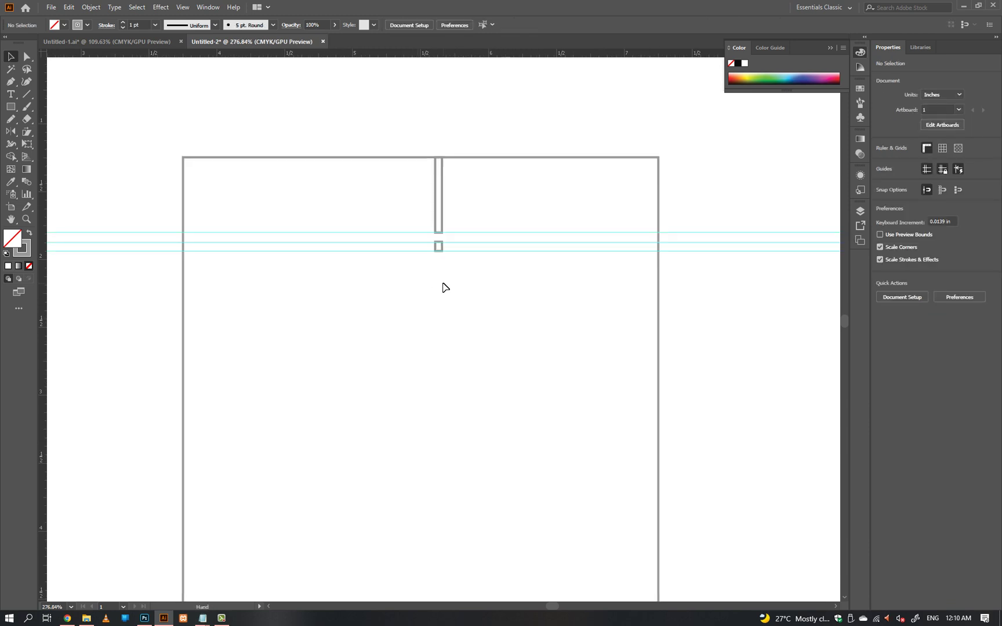
- Create a grey tear notch about 0.10 by 0.07 in on the pouch's left edge, pointed inward and centred on the middle guide
scroll(372, 260, "up", 1)
key("m")
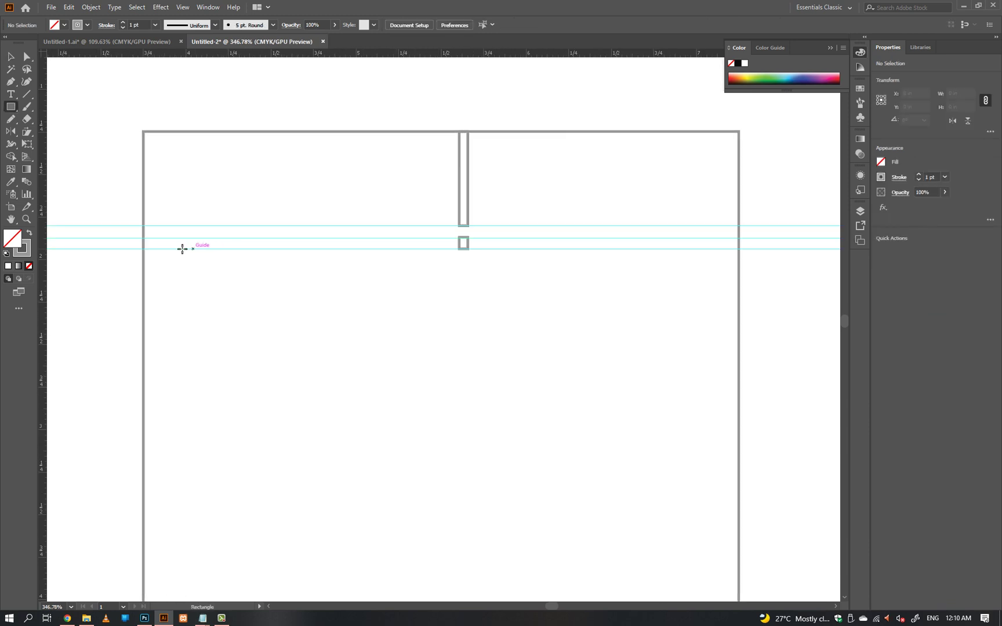
mouse_move(145, 234)
left_mouse_down()
mouse_move(156, 244)
mouse_move(194, 237)
left_mouse_up()
scroll(190, 242, "up", 5)
key("o")
key("a")
key("shift+x")
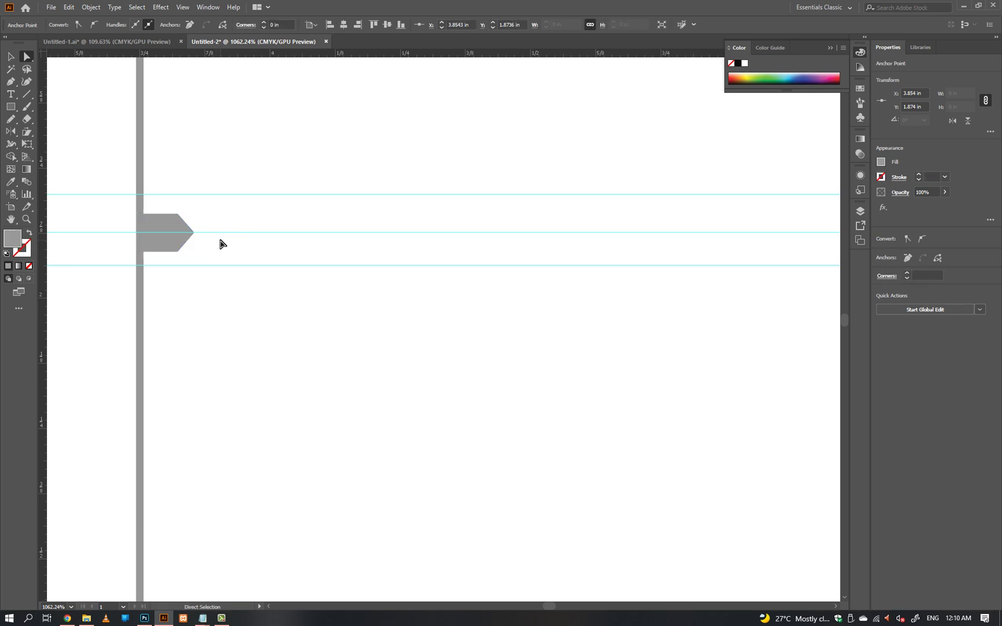
left_click(222, 242)
- Duplicate the notch, reflect the copy at a -90° axis angle and align it with the pouch's right edge
left_click_drag(314, 238, 191, 258)
left_click_drag(338, 262, 255, 275)
key("v")
left_click_drag(178, 250, 463, 273)
scroll(380, 284, "up", 3)
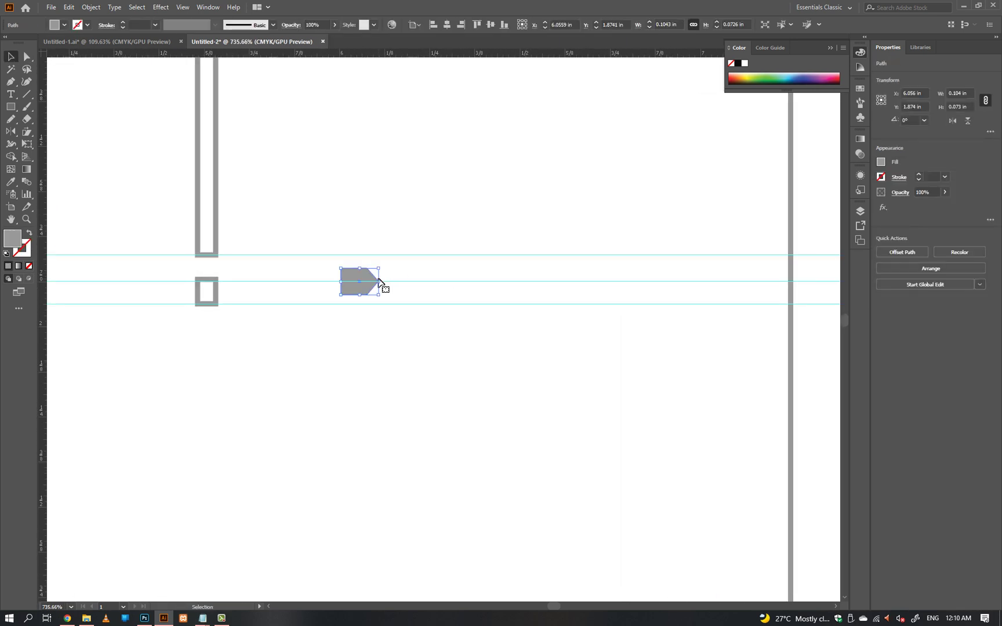
right_click(378, 280)
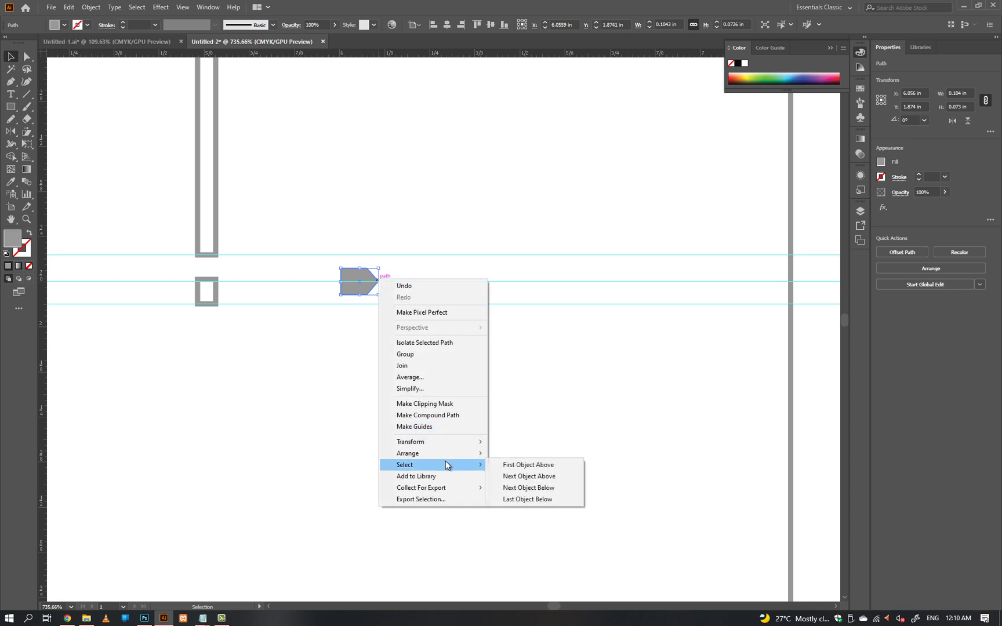
mouse_move(447, 457)
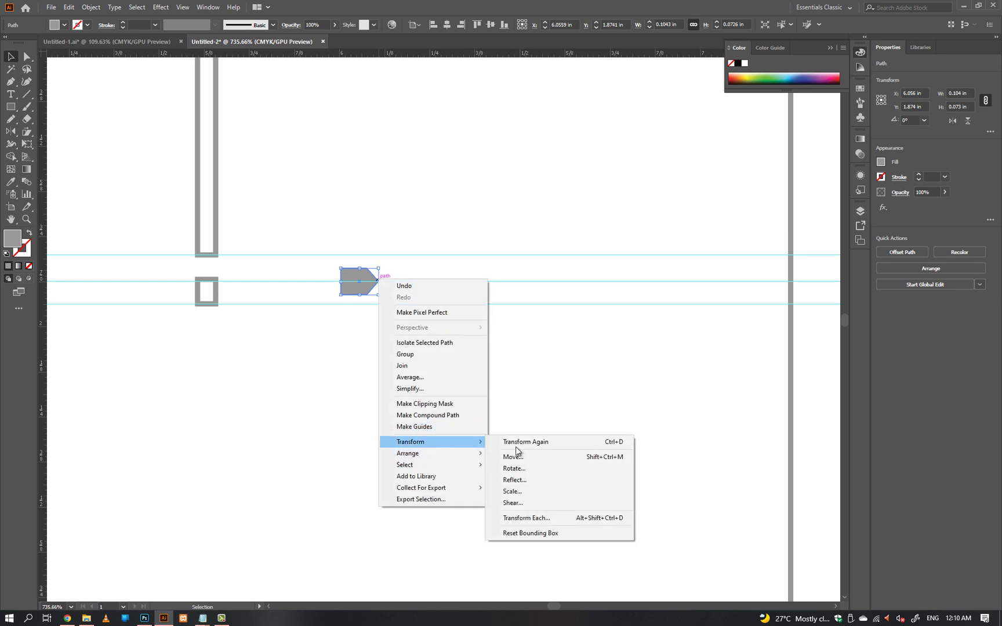
left_click(529, 482)
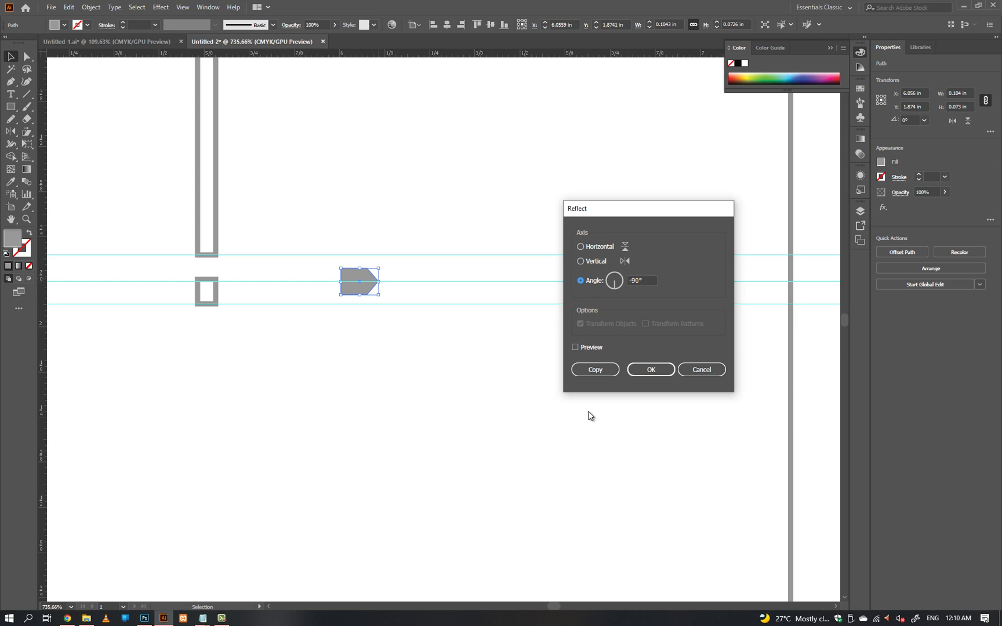
left_click(584, 349)
left_click(645, 373)
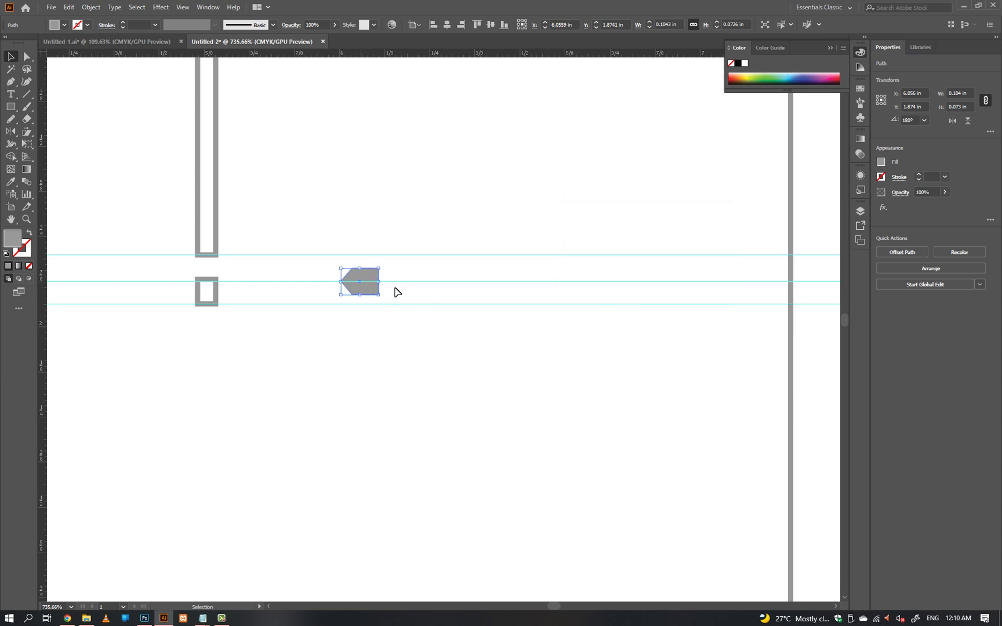
left_click_drag(361, 288, 774, 288)
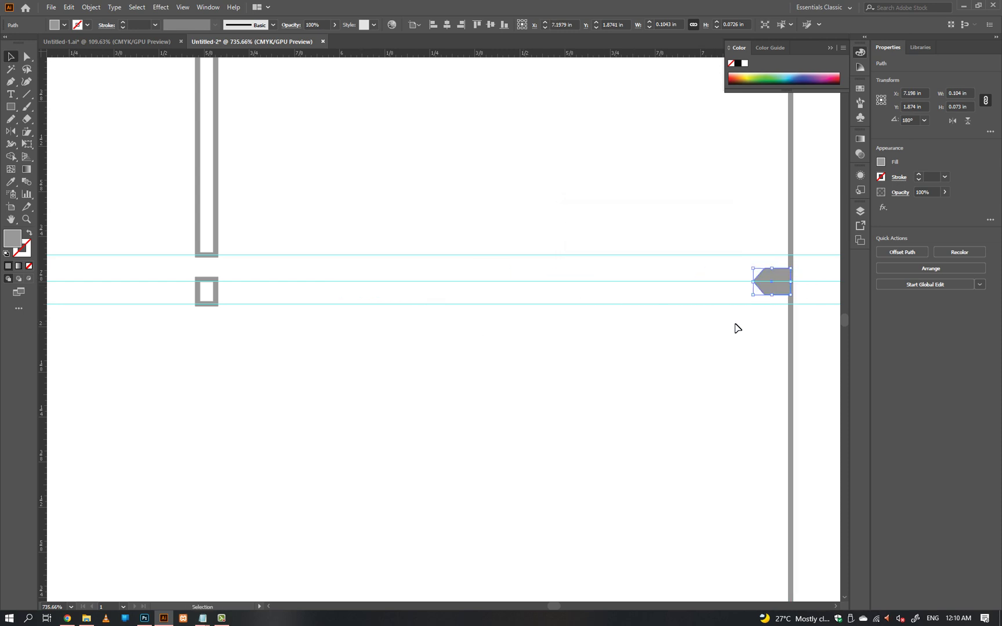
- Delete the two spacer rectangles near the top centre of the pouch
left_click(735, 325)
left_click_drag(738, 321, 565, 345)
left_click(571, 287)
key("Delete")
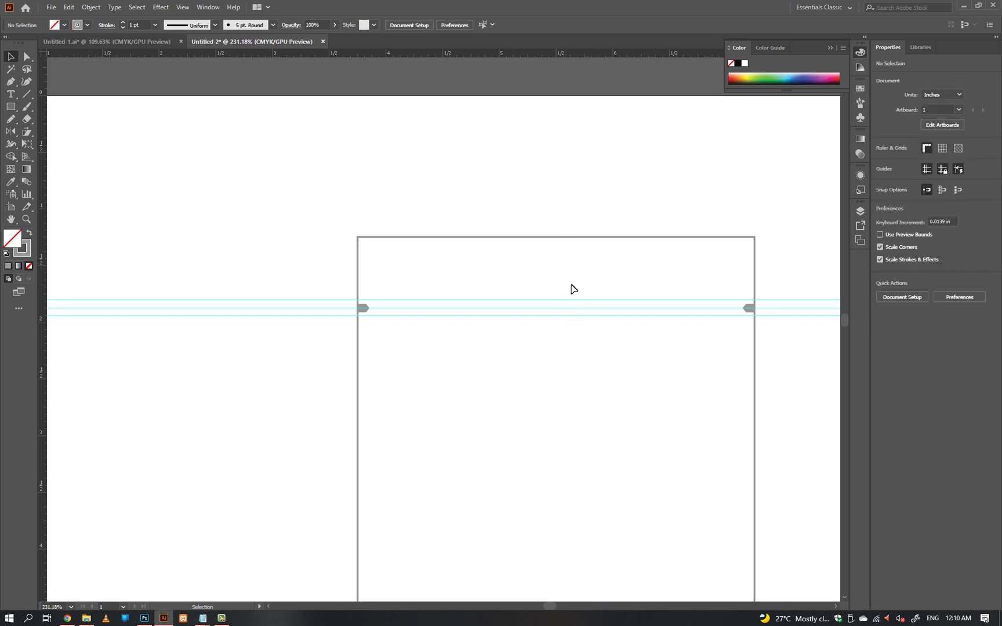
left_click_drag(573, 286, 514, 258)
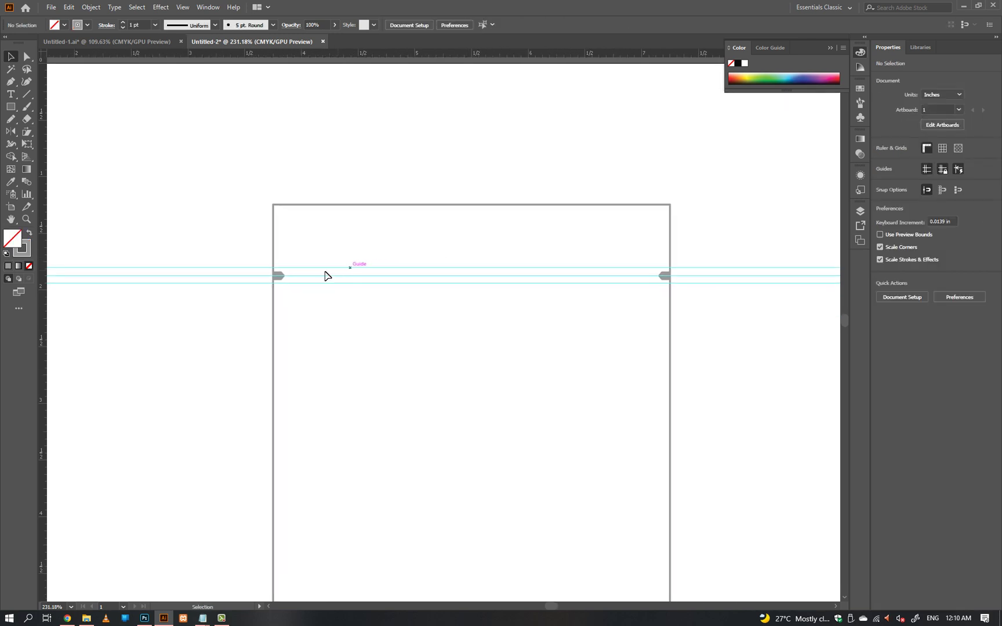
- Draw a straight grey line along the middle guide between the tips of the two notches with the Pen tool
left_click_drag(288, 276, 429, 273)
left_click_drag(335, 271, 371, 271)
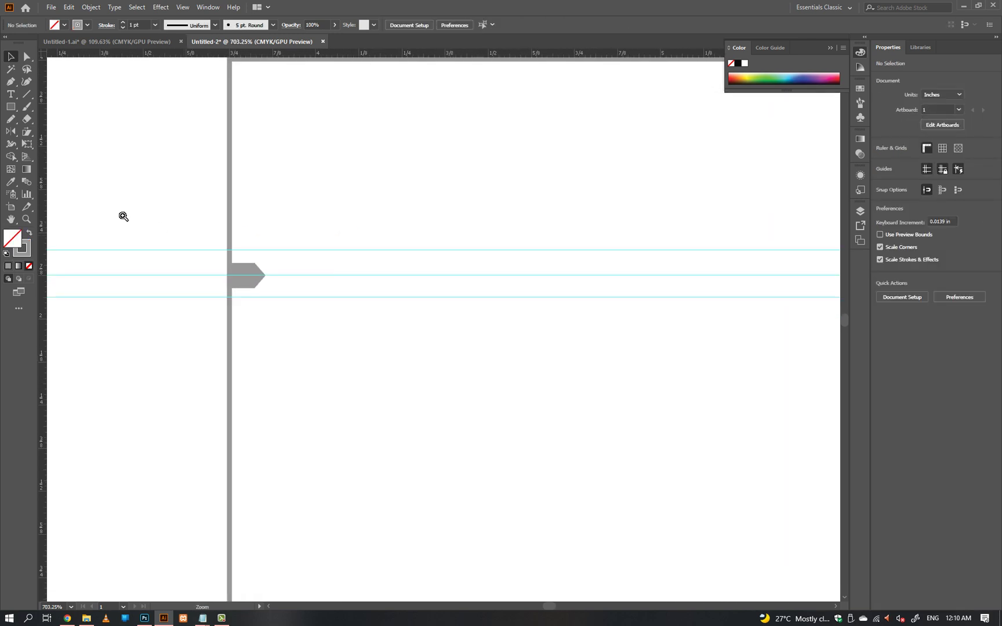
left_click(10, 81)
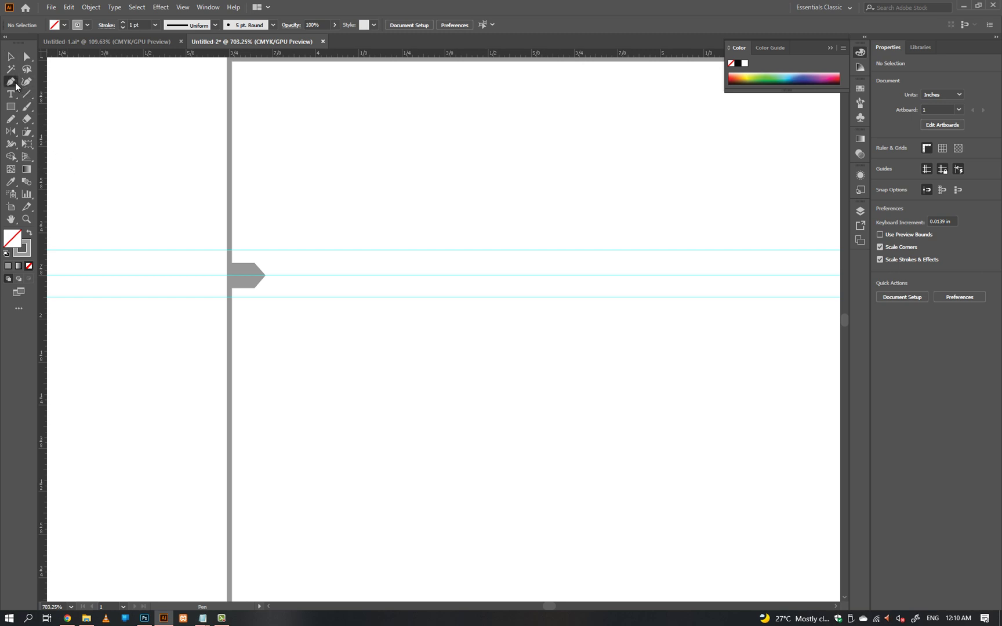
left_click(265, 275)
left_click_drag(498, 271, 176, 270)
left_click_drag(537, 267, 2, 269)
left_click(541, 280)
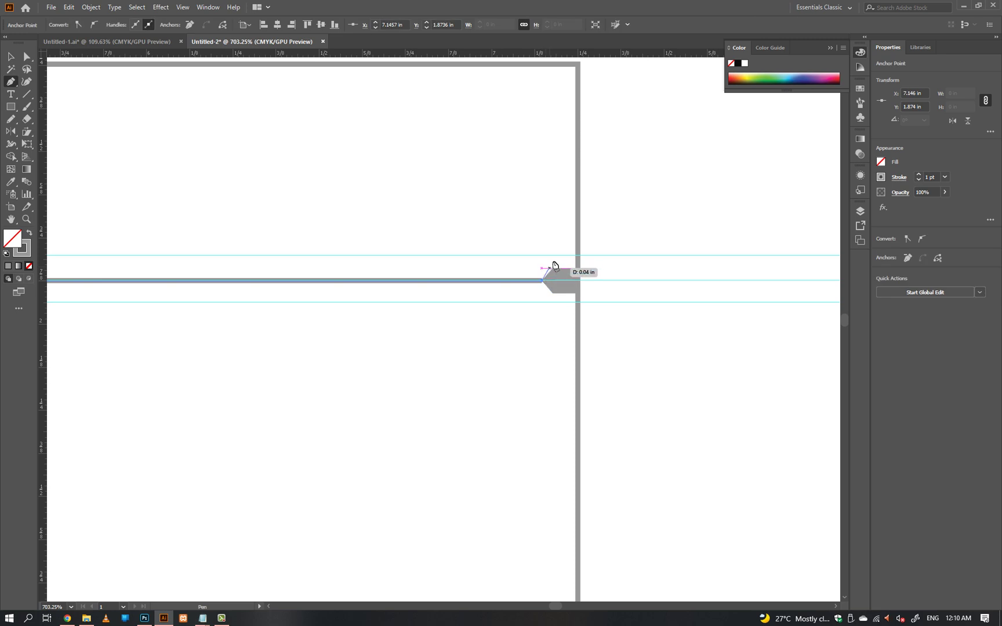
left_click(535, 221, "ctrl")
- Draw a straight line along the upper guide from the pouch's left edge to its right edge
left_click_drag(534, 221, 372, 248)
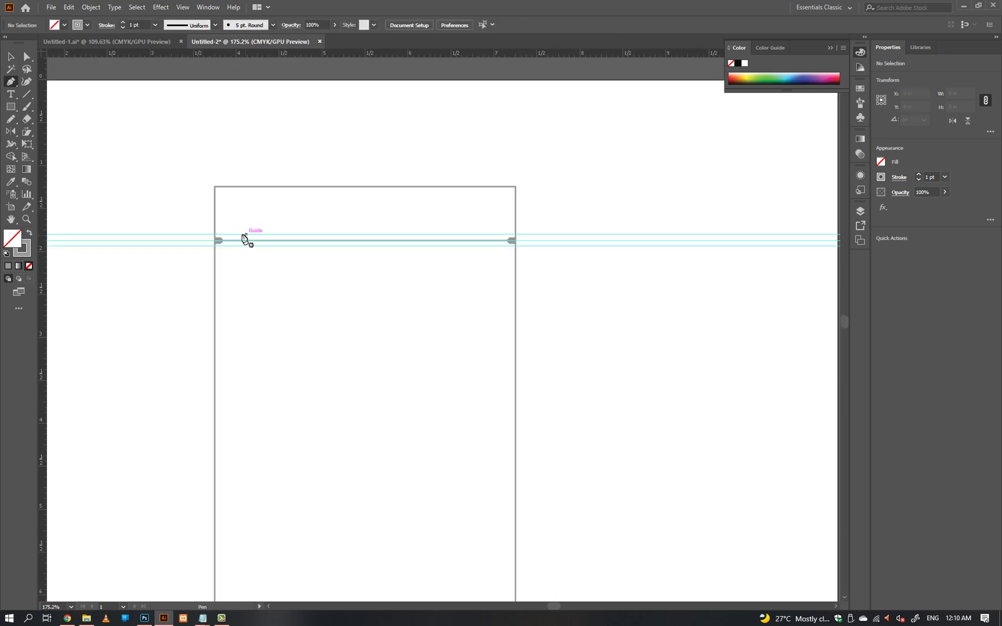
left_click(214, 234)
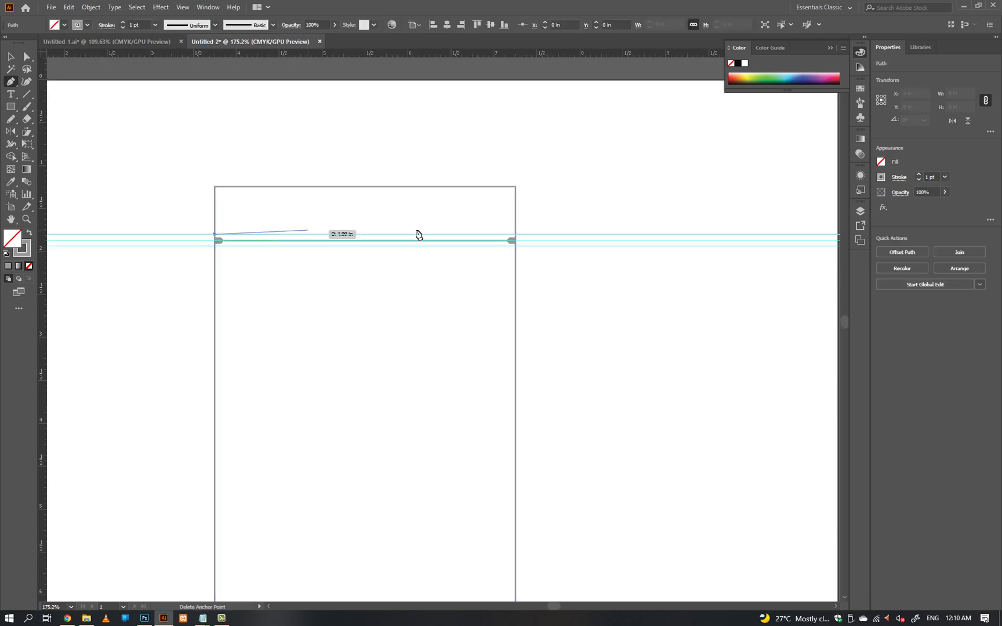
left_click(515, 234)
left_click(348, 253, "ctrl")
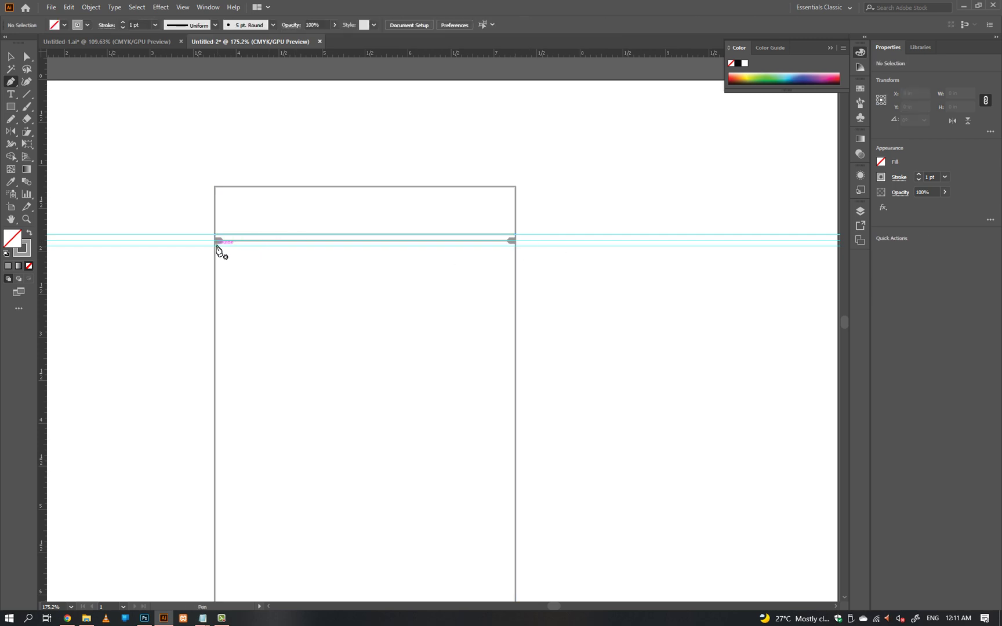
- Draw a straight line along the lowest guide across the full width of the pouch
scroll(217, 247, "up", 3)
left_click_drag(228, 250, 159, 250)
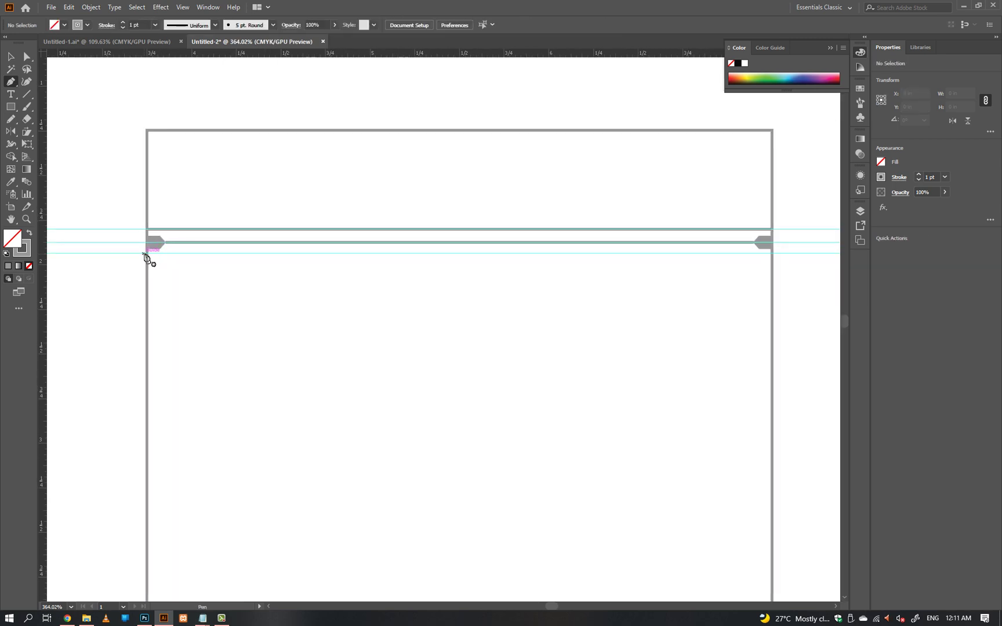
left_click(146, 254)
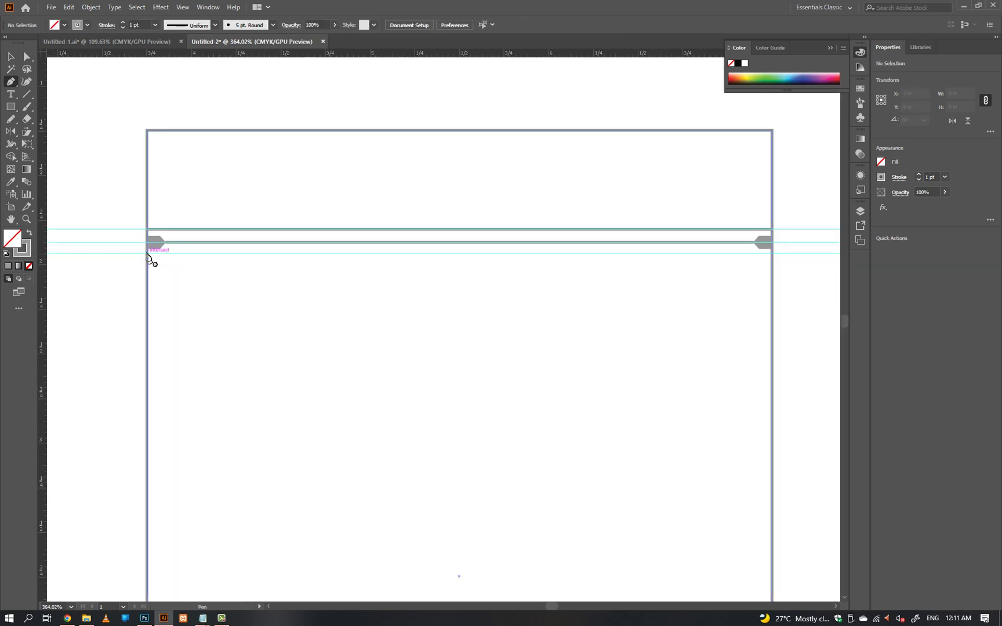
left_click(771, 254)
left_click(792, 269, "ctrl")
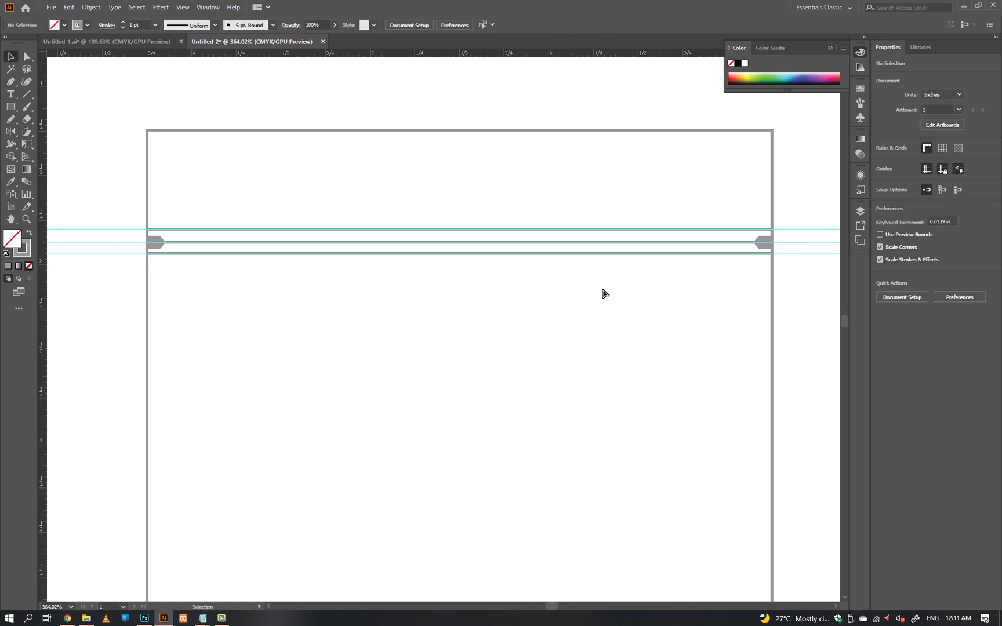
- Hide the guides, leaving the whole pouch outline in view for drawing with the Rectangle tool
scroll(603, 293, "down", 2)
left_click_drag(588, 306, 559, 254)
right_click(559, 253)
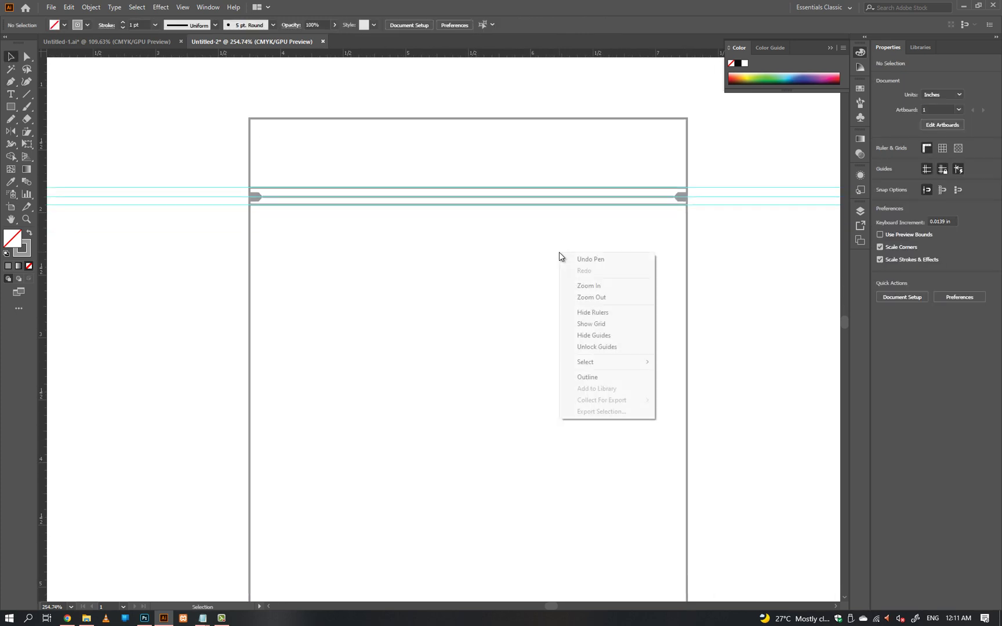
left_click(592, 339)
left_click_drag(599, 315, 581, 324)
left_click_drag(593, 333, 517, 275)
key("m")
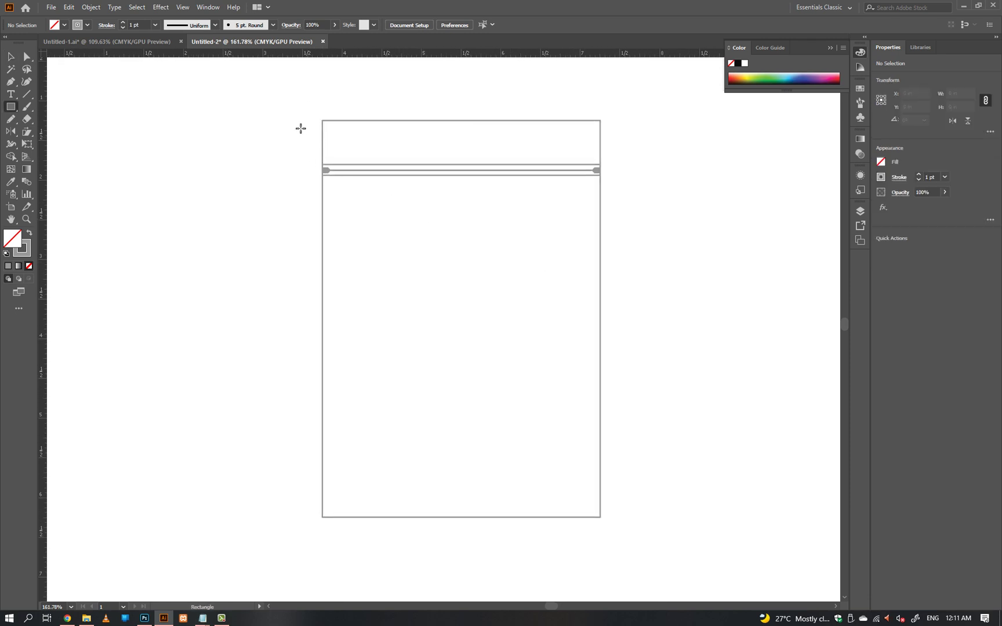
- Draw a 3.5 × 5 in rectangle matching the pouch outline and move it beside the outline
left_click_drag(320, 119, 466, 516)
key("v")
left_click_drag(340, 320, 611, 321)
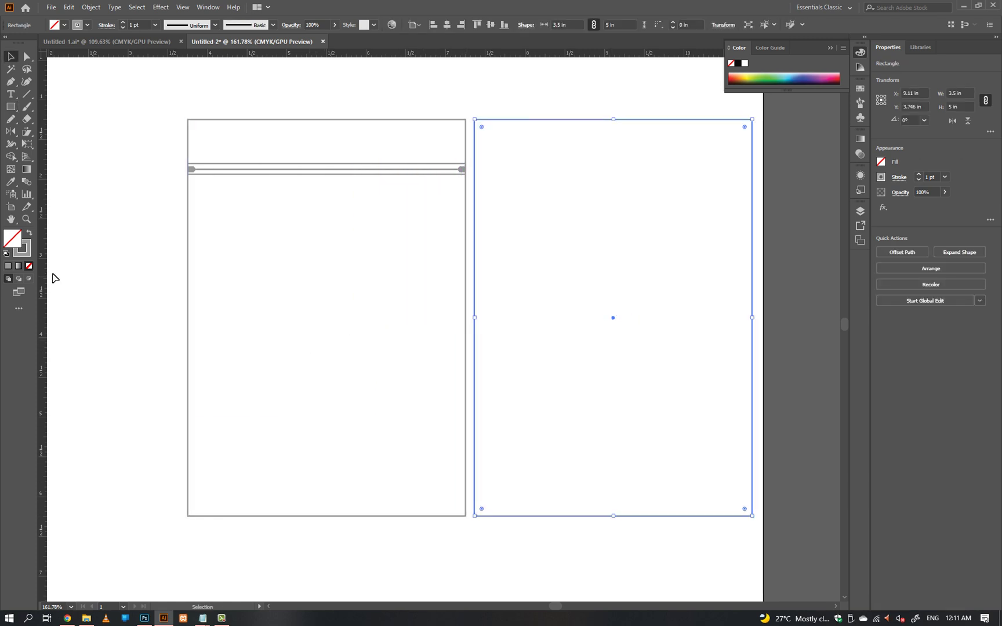
- Swap the rectangle's stroke to a fill and change that fill to a very light, near-white grey
key("shift+x")
double_click(27, 246)
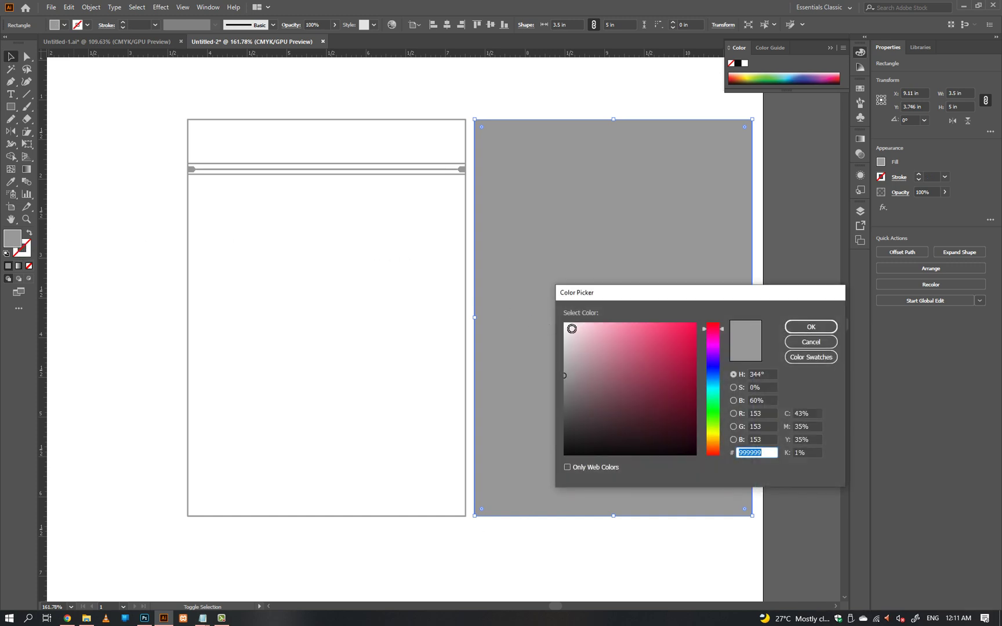
left_click_drag(572, 329, 562, 330)
left_click(811, 326)
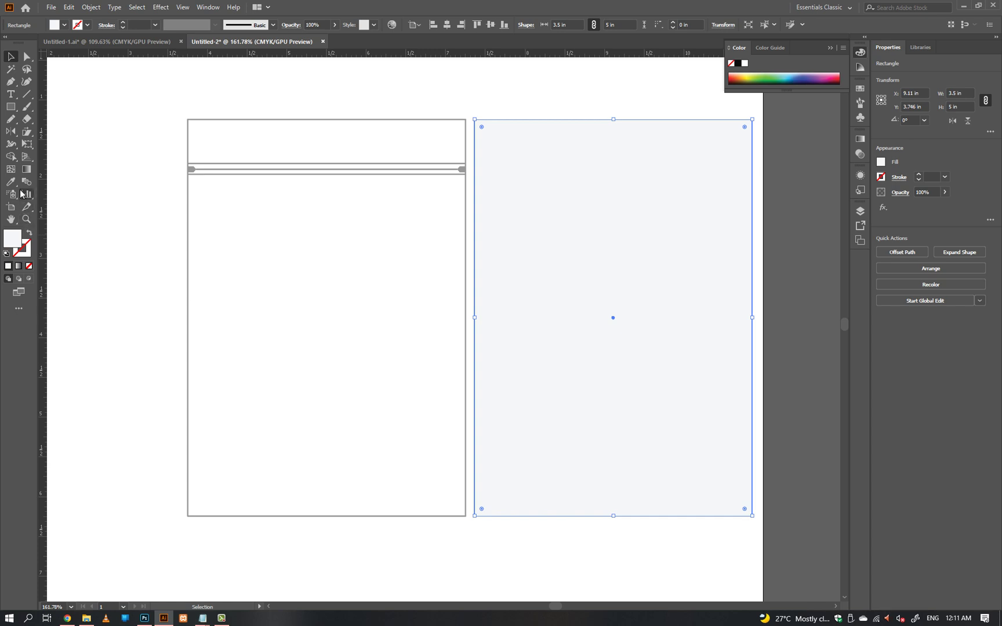
- Add a gradient mesh point in the upper-right area of the rectangle and colour it white (#ffffff)
left_click(11, 172)
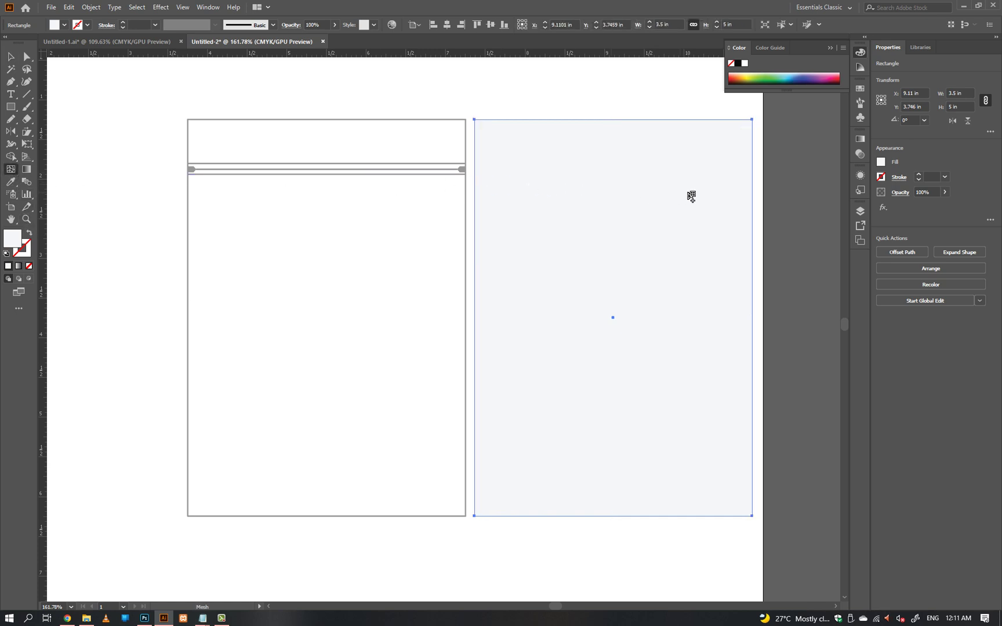
left_click(691, 192)
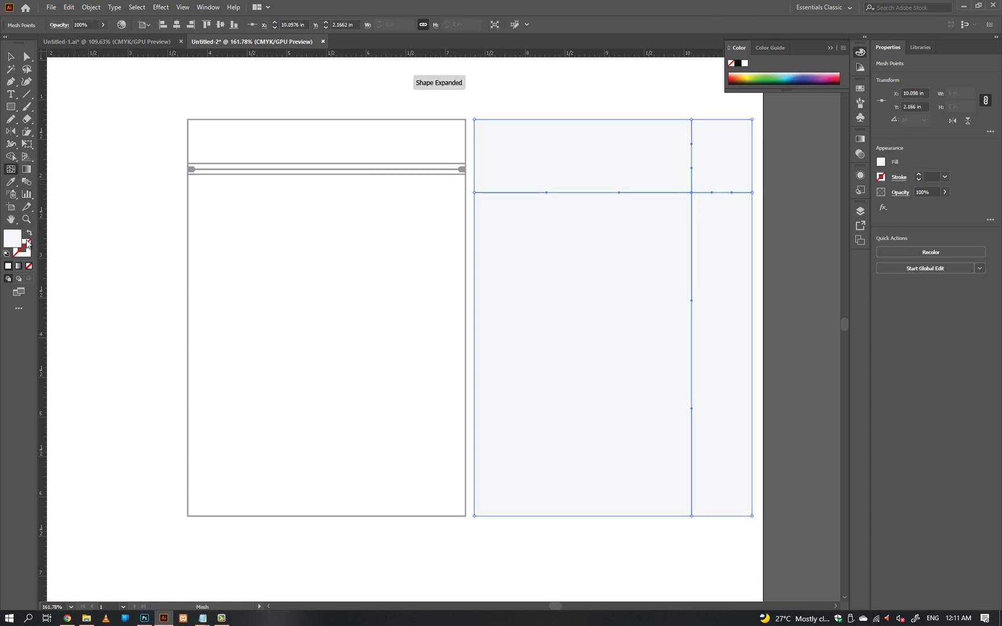
double_click(26, 241)
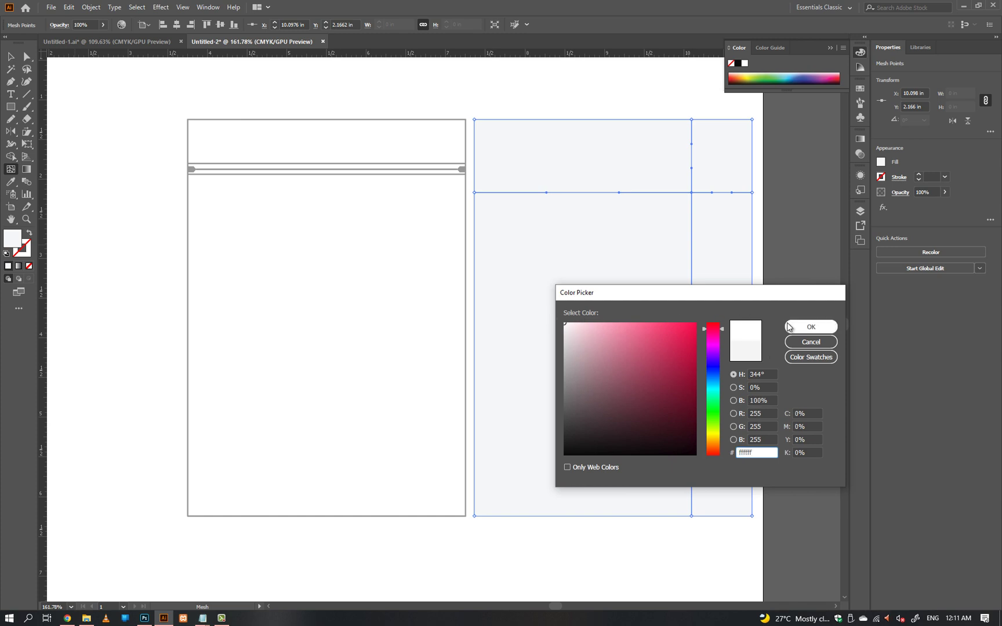
left_click(788, 327)
- Add a mesh point in the rectangle's lower-left area, shift it slightly down and left, and colour it light grey #efefef
left_click(550, 379)
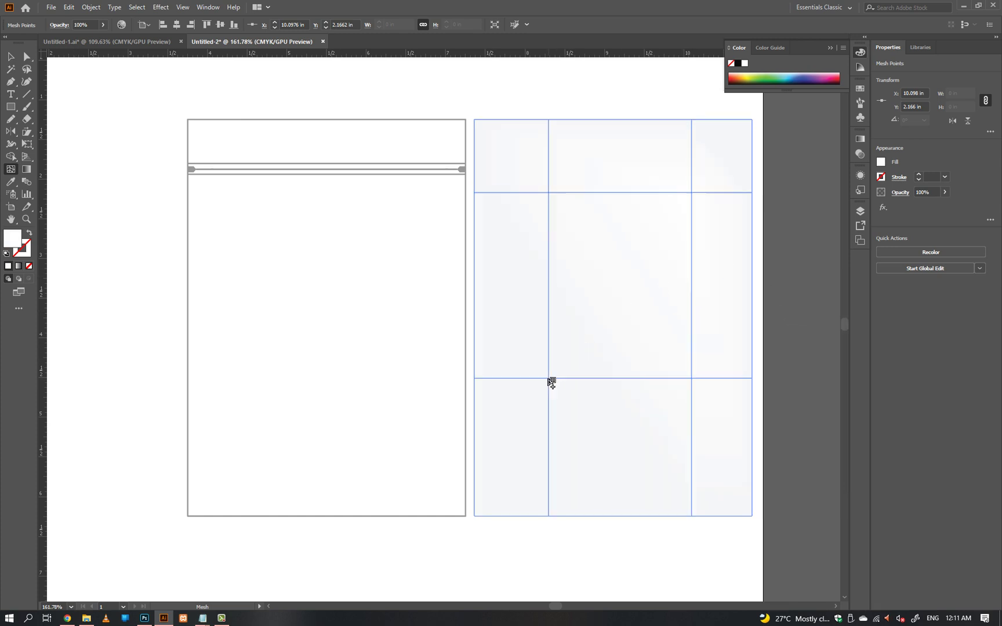
left_click_drag(548, 378, 538, 403)
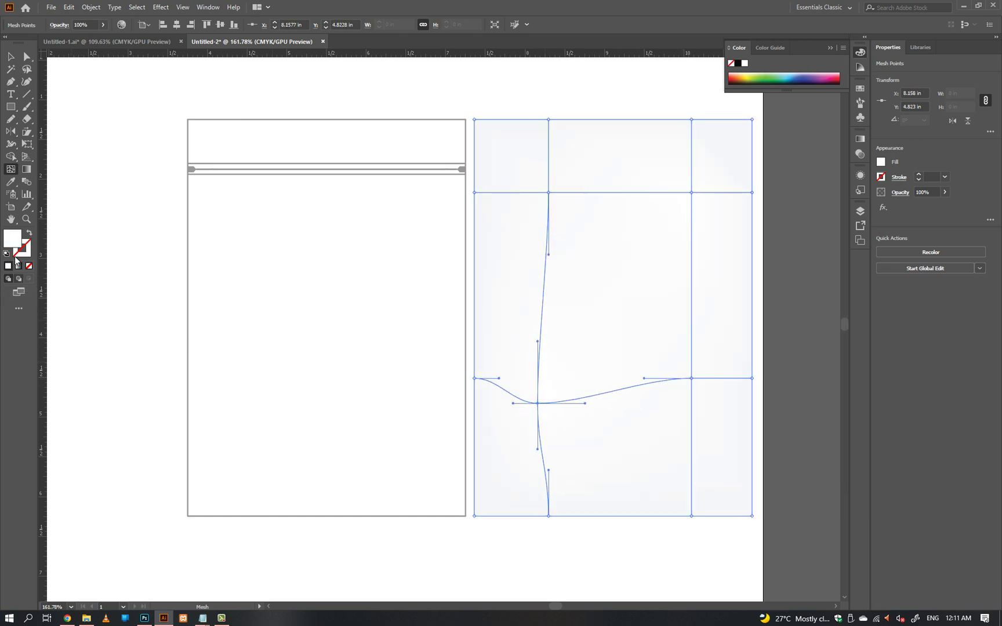
double_click(12, 239)
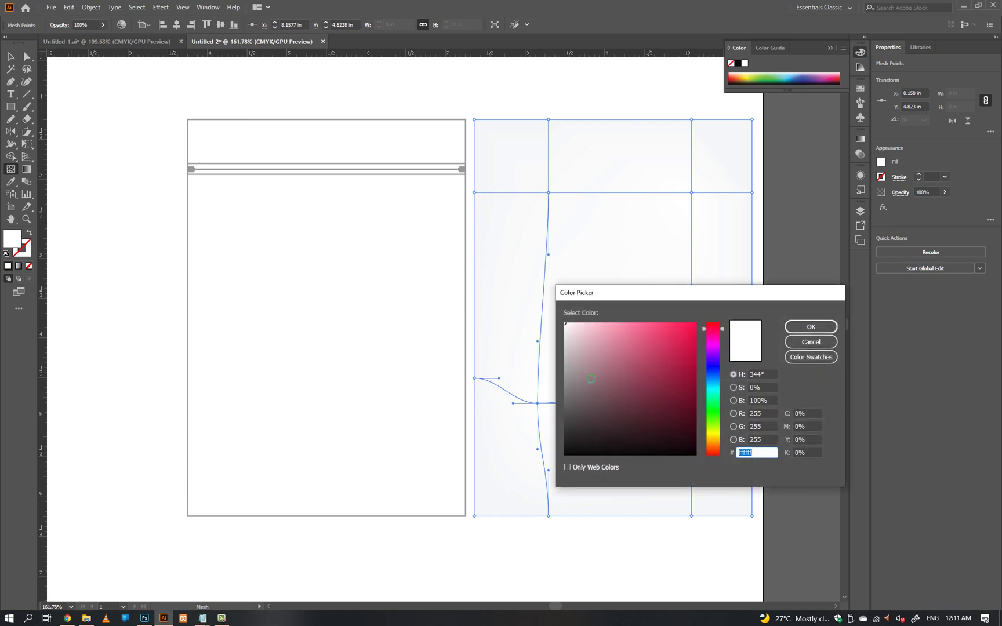
left_click(563, 327)
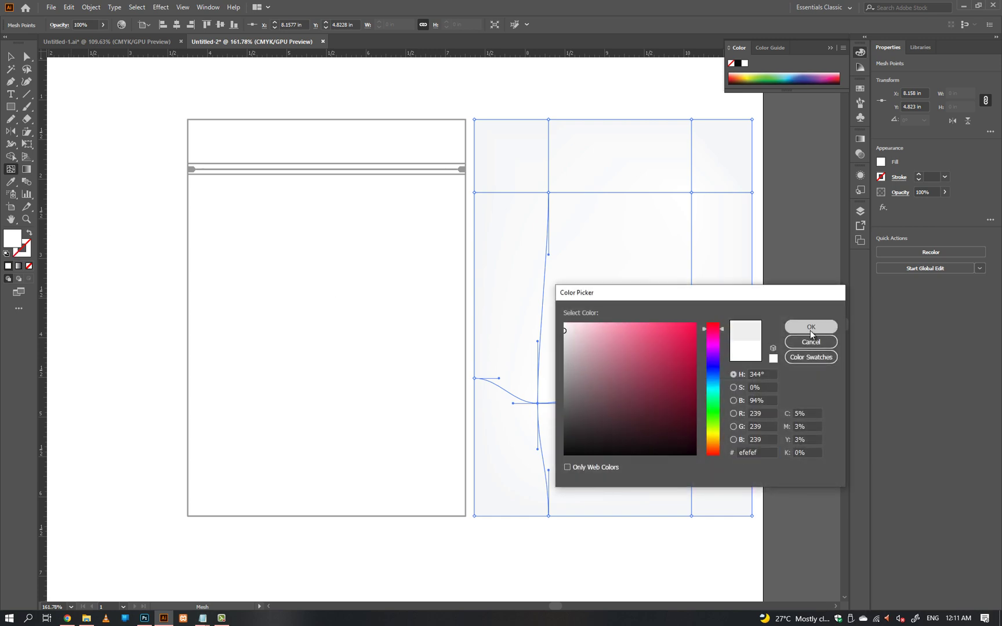
left_click(810, 328)
- Add a central mesh point and tint it and points along the right-hand vertical mesh line with near-white colours sampled by Eyedropper
left_click(609, 295)
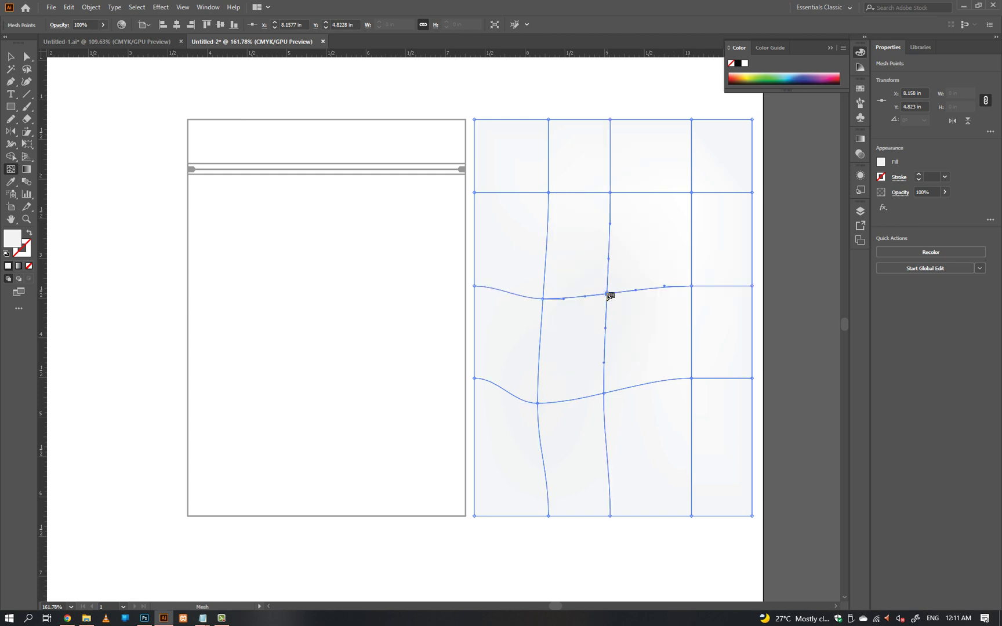
left_click(84, 175)
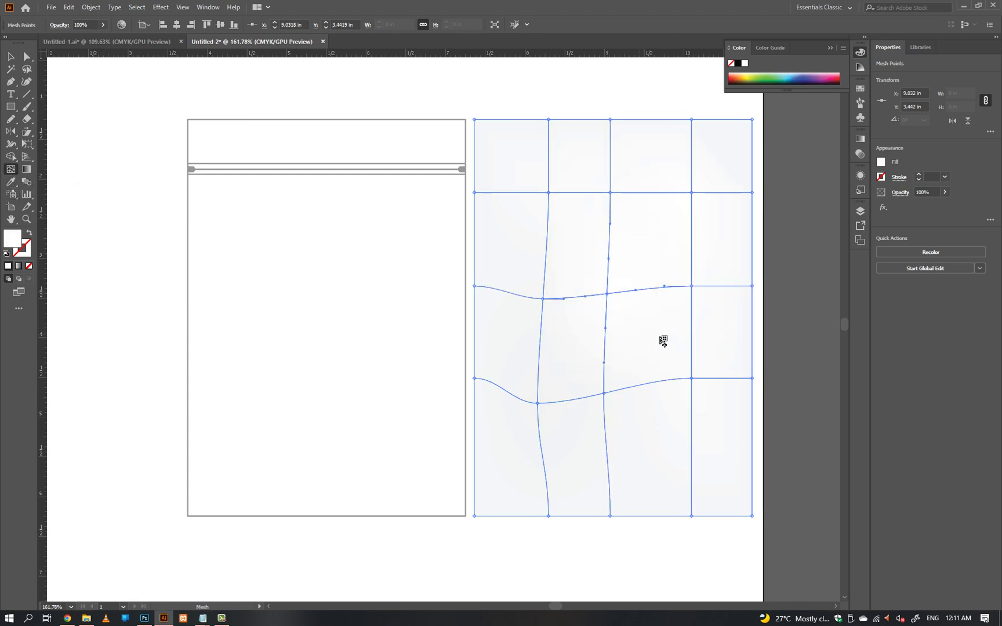
left_click(10, 181)
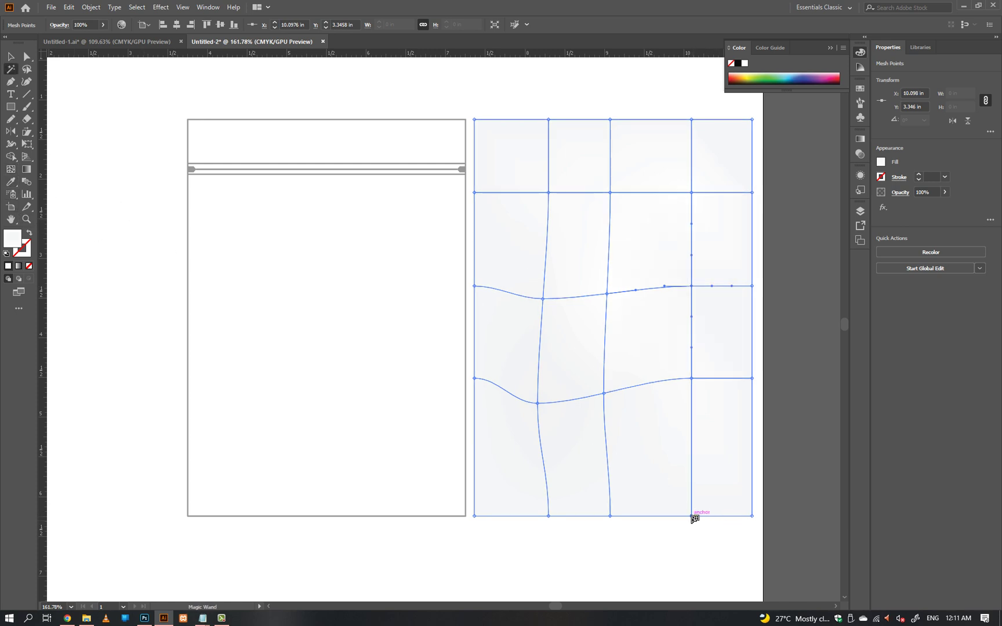
key("u")
left_click(10, 182)
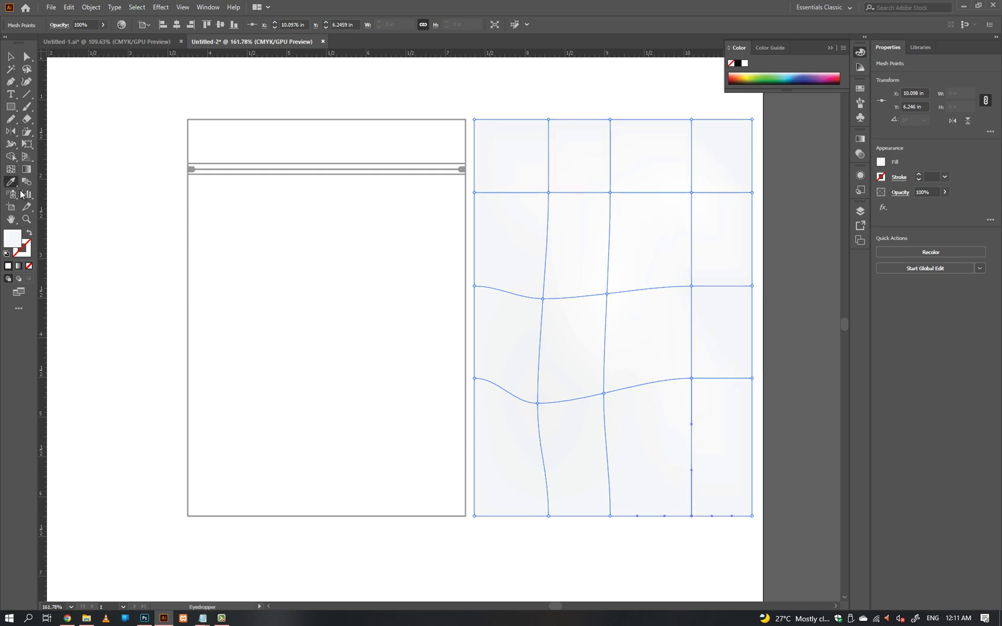
left_click(171, 265, "ctrl")
- Move the shaded mesh rectangle exactly onto the pouch outline and send it behind the outline, notches and seal lines
key("v")
left_click_drag(707, 297, 416, 297)
right_click(416, 296)
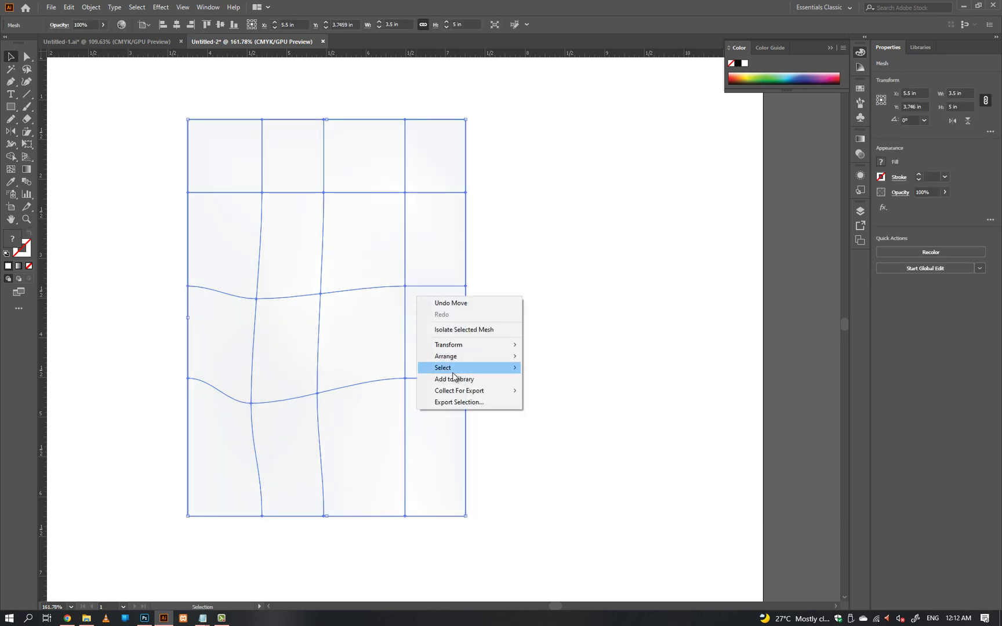
mouse_move(453, 371)
left_click(570, 402)
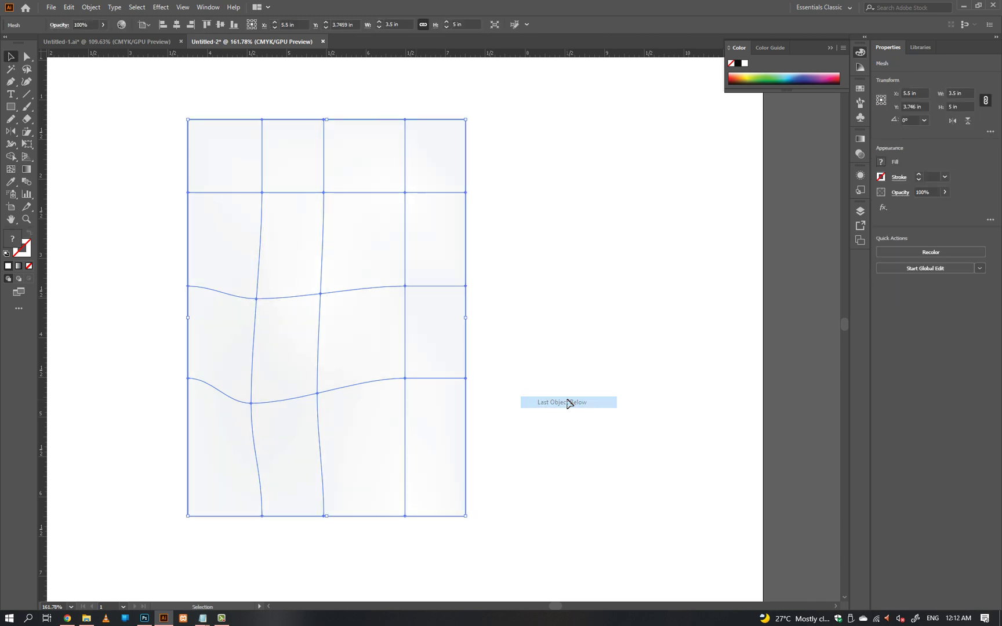
left_click(455, 333)
right_click(457, 332)
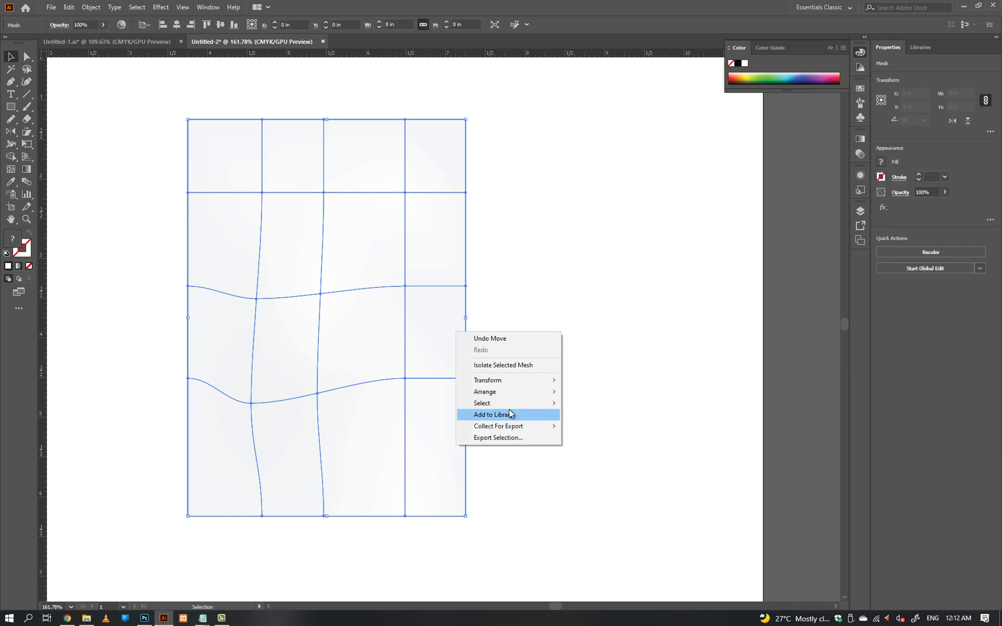
mouse_move(512, 393)
left_click(611, 426)
left_click(547, 394)
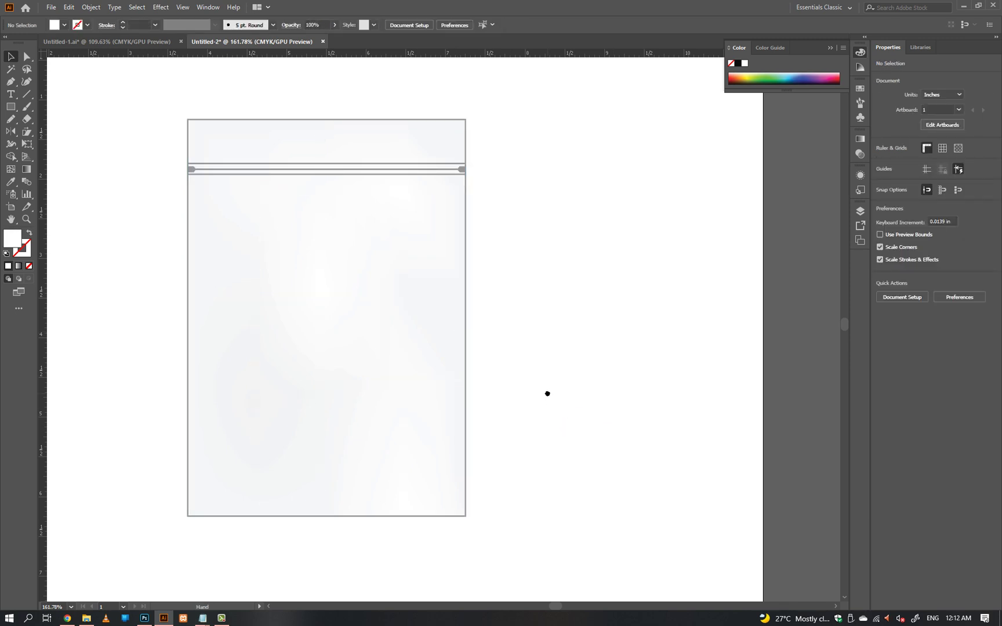
- Paste the black The Cllctive Supply Co. logo and place it on the pouch below the seal lines
left_click_drag(547, 393, 624, 401)
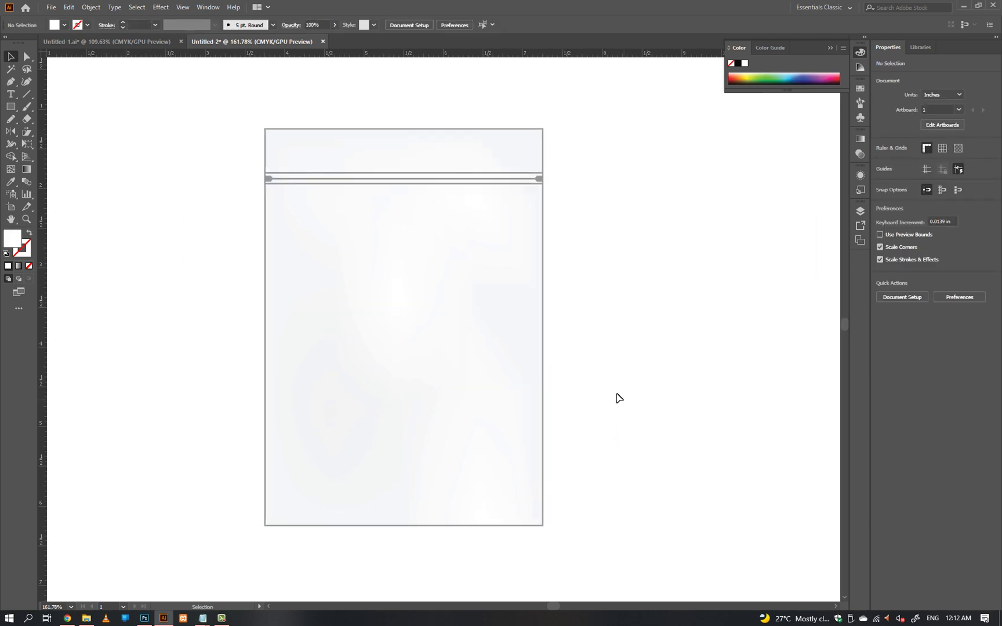
key("ctrl+v")
left_click(593, 385)
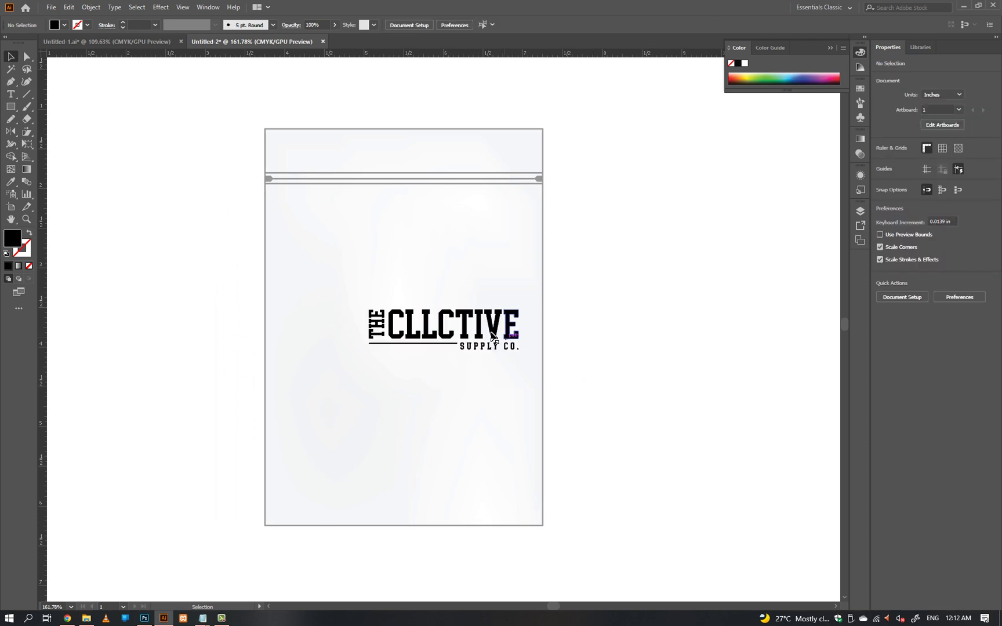
left_click_drag(464, 318, 426, 222)
- Centre the logo horizontally on the pouch and raise it slightly towards the seal lines
key("ctrl+a")
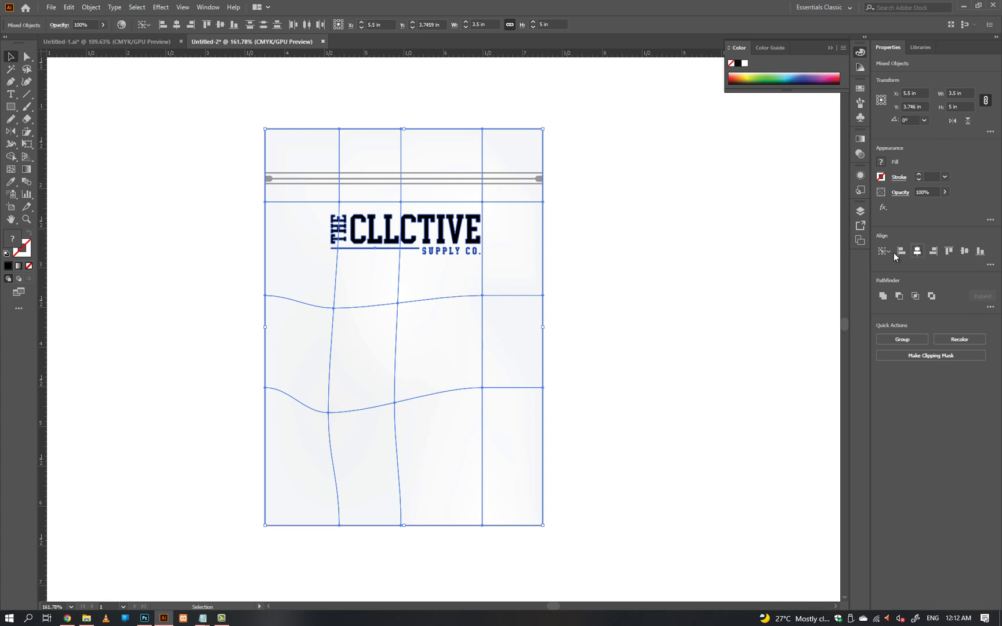
left_click(725, 273)
left_click_drag(467, 231, 470, 226)
left_click(253, 305)
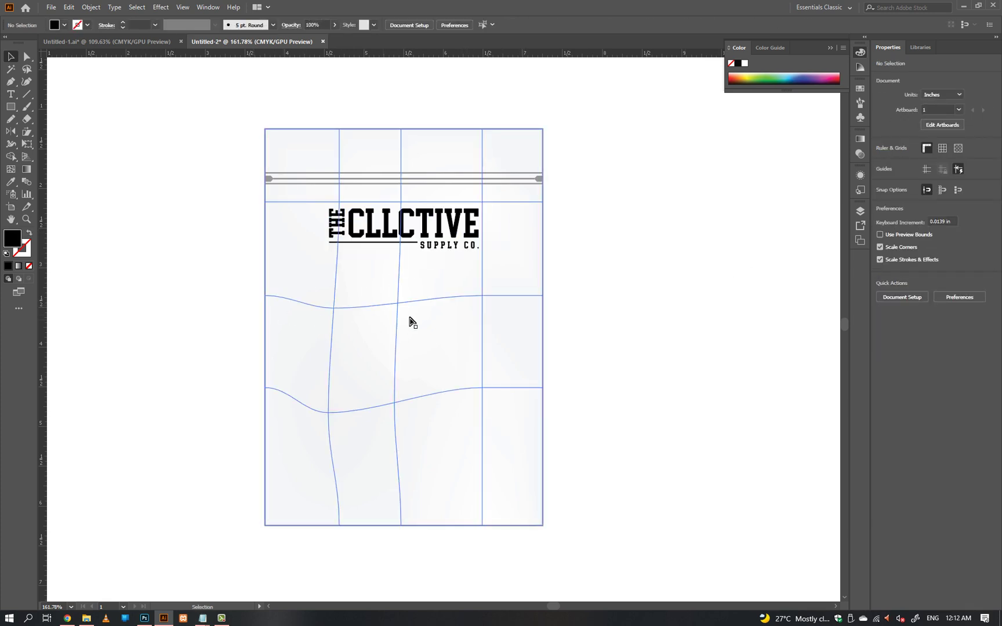
- Copy "Oklahoma CITY" from the Notepad brief and paste it as text on the pouch below the logo
left_click_drag(410, 310, 487, 335)
left_click_drag(477, 337, 462, 318)
mouse_move(202, 618)
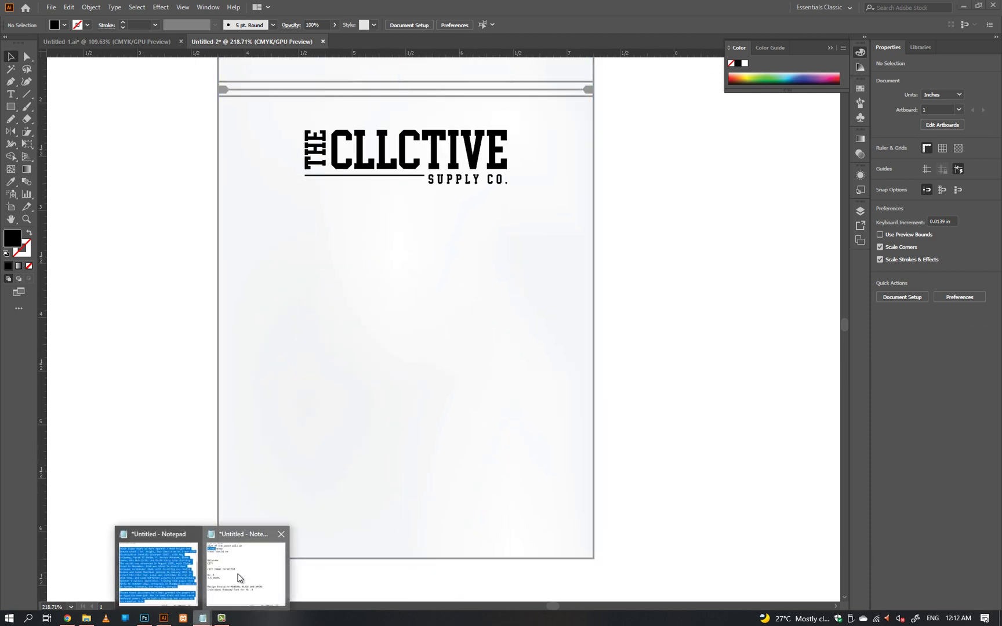
left_click(240, 578)
left_click_drag(716, 248, 640, 249)
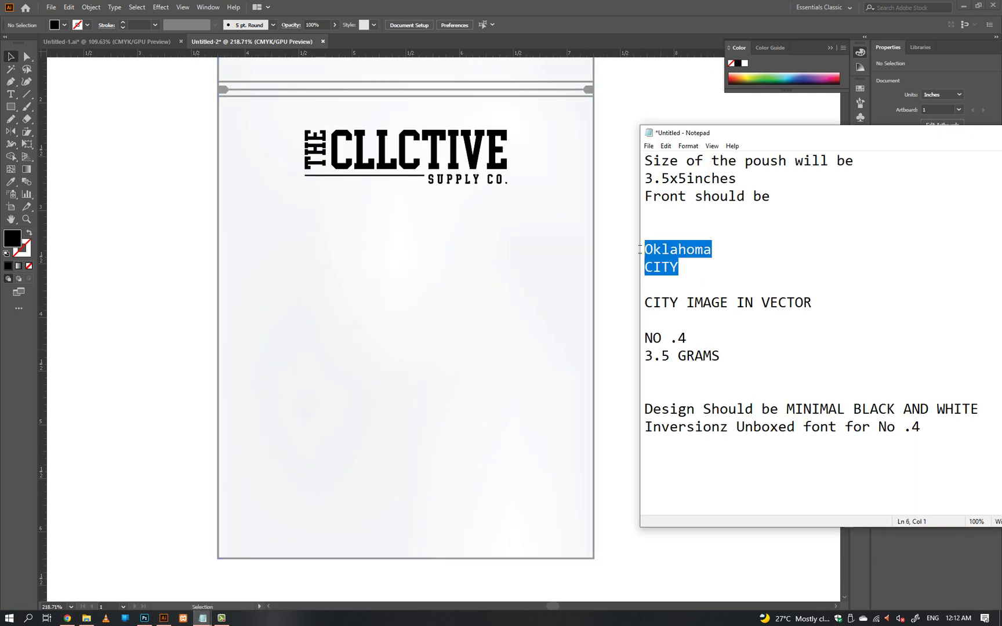
key("ctrl+c")
left_click(618, 254)
key("t")
left_click(380, 270)
key("ctrl+v")
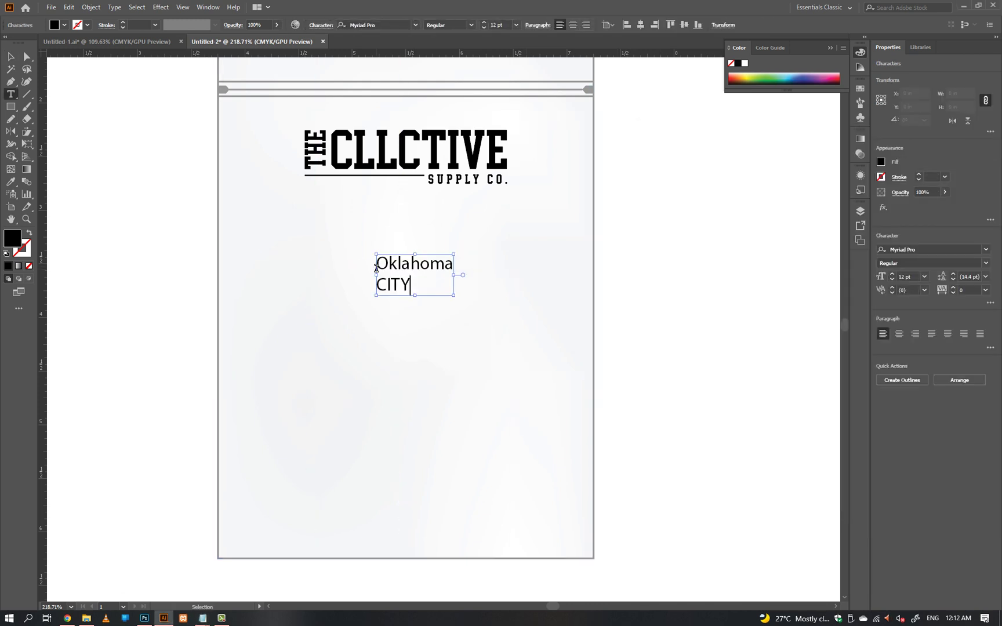
key("Escape")
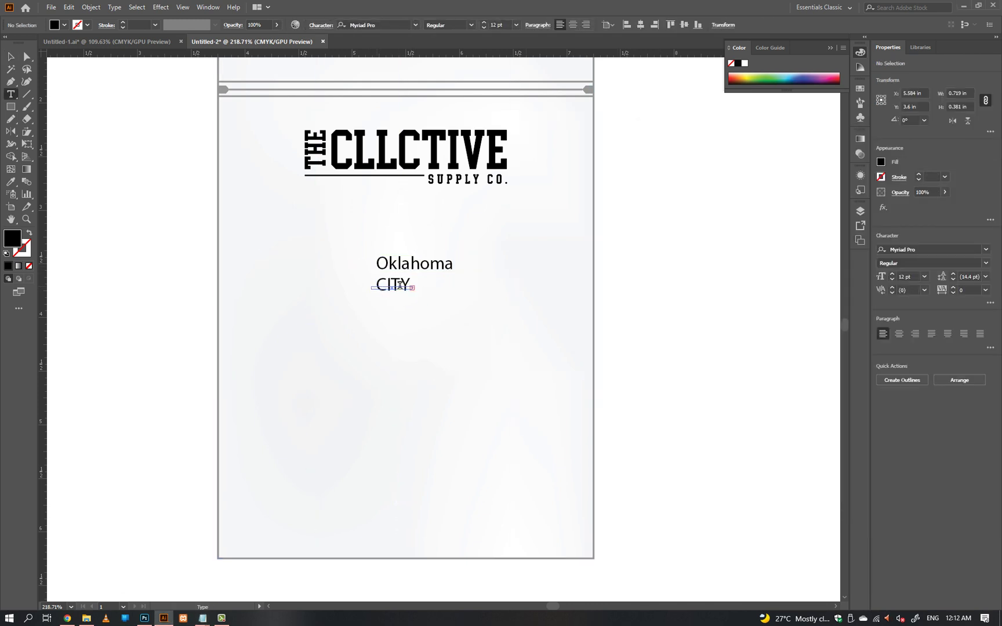
- Cut the CITY line out of the pasted text so that only Oklahoma is left
key("ctrl+z")
left_click_drag(411, 284, 374, 287)
key("ctrl+x")
key("BackSpace")
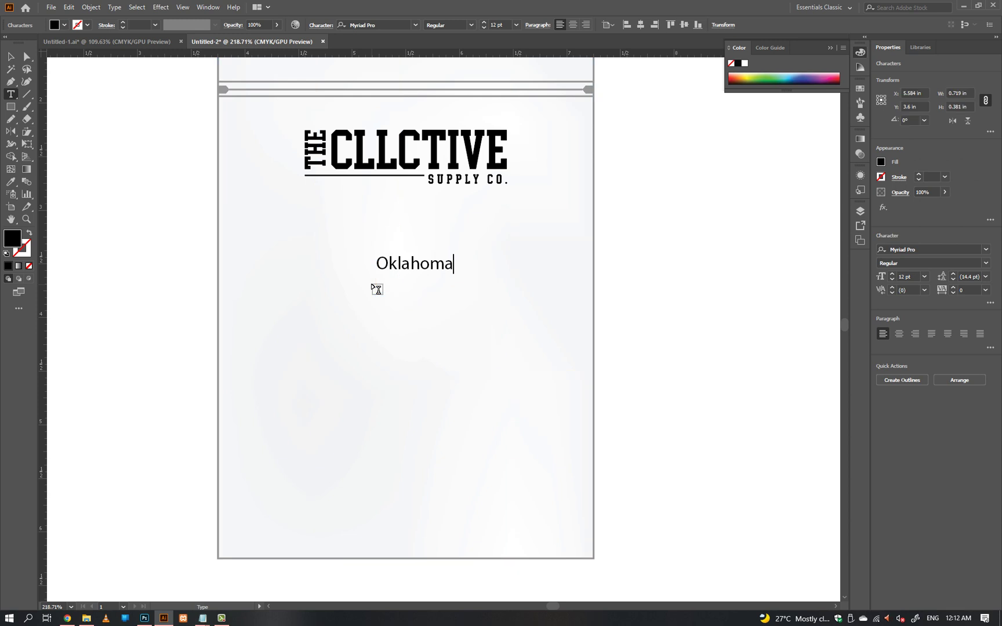
key("Escape")
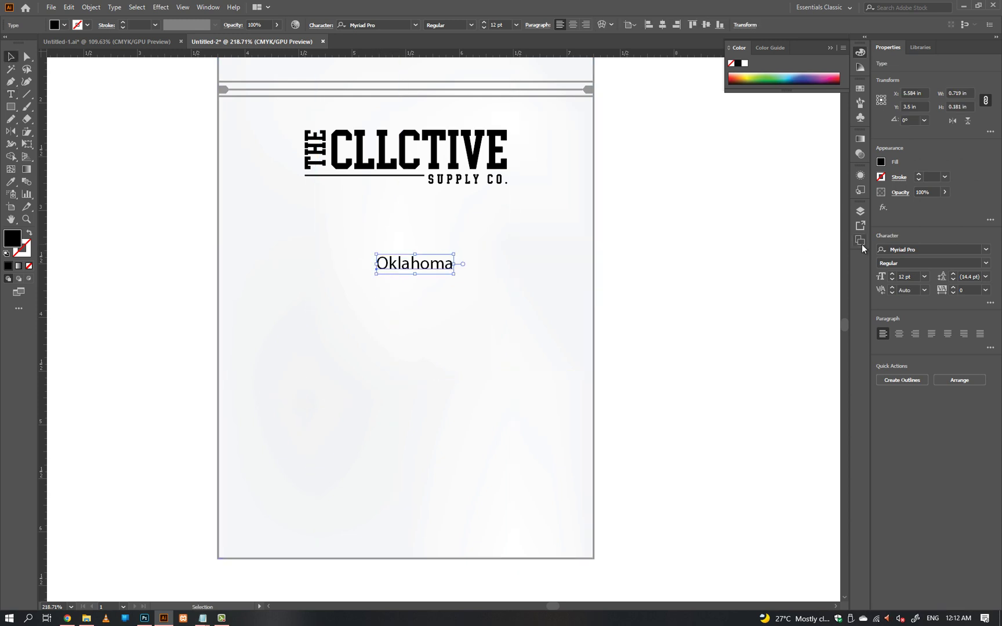
- Set the Oklahoma text in Gotham Medium and apply All Caps
left_click(927, 251)
type("gotham")
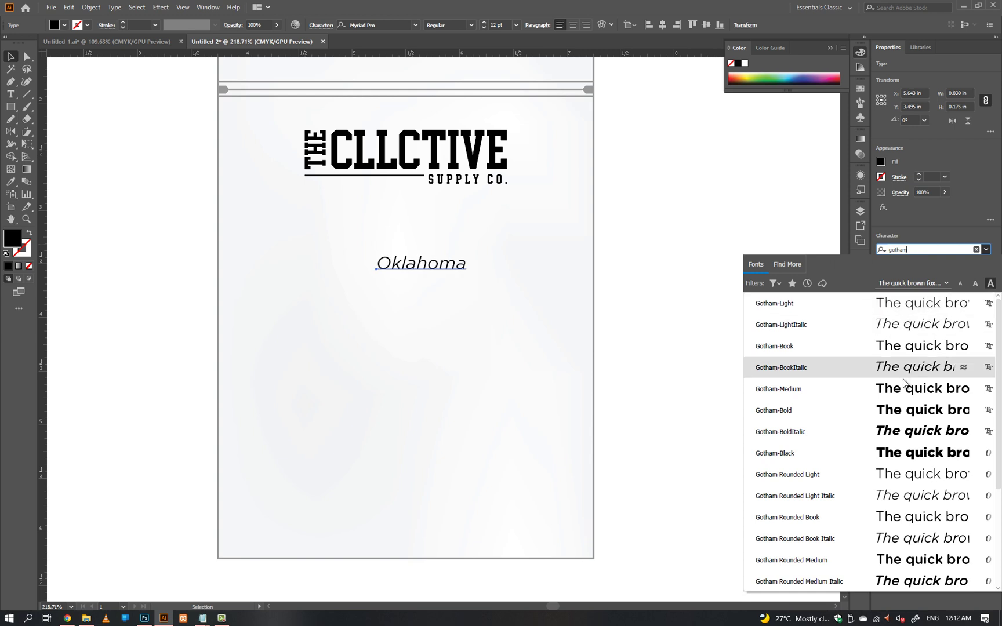
left_click(846, 387)
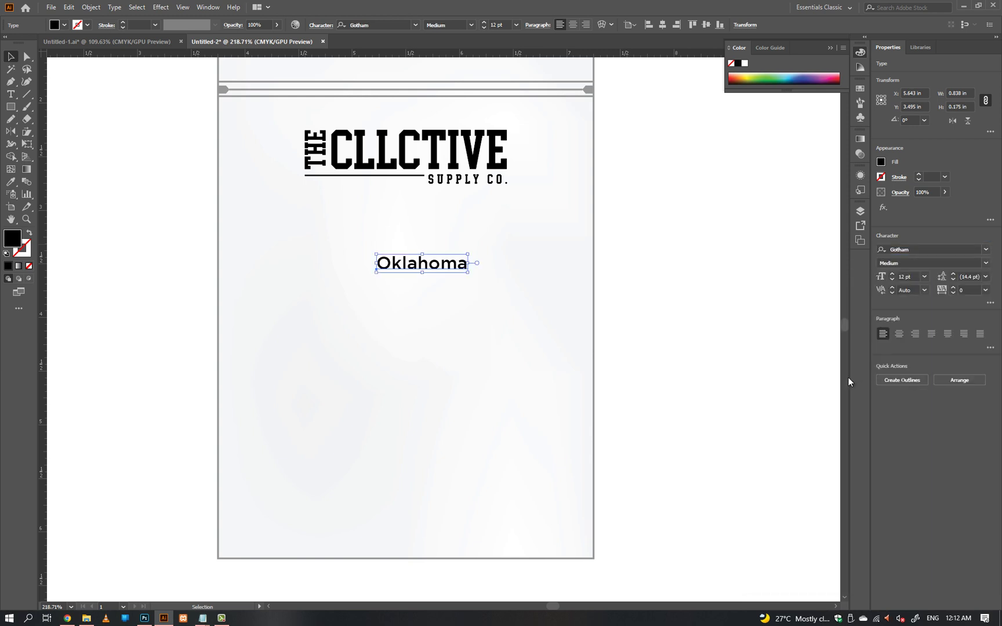
left_click(492, 259)
key("ctrl+t")
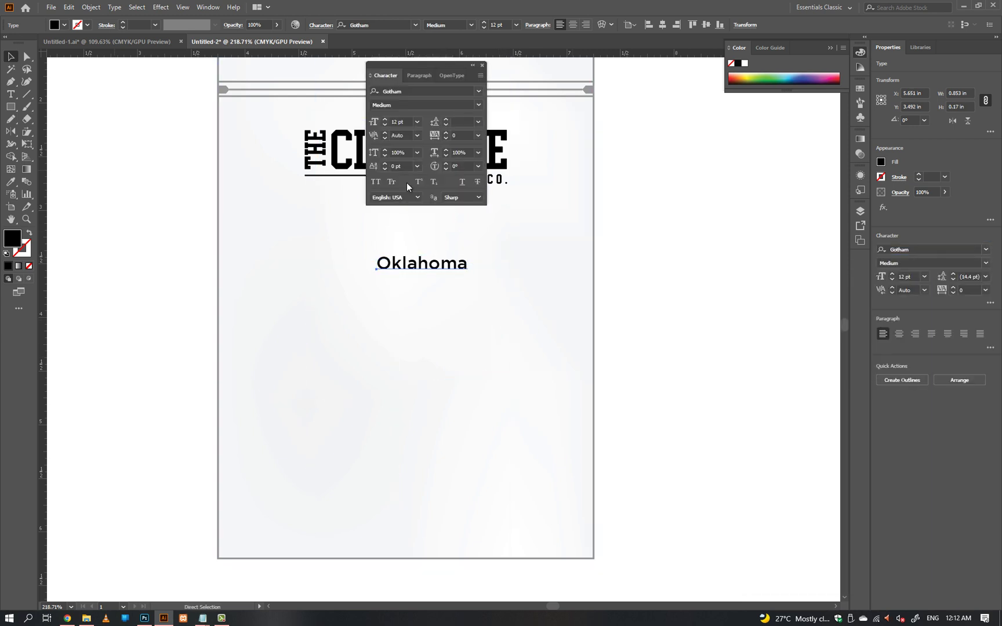
left_click(376, 183)
left_click(482, 65)
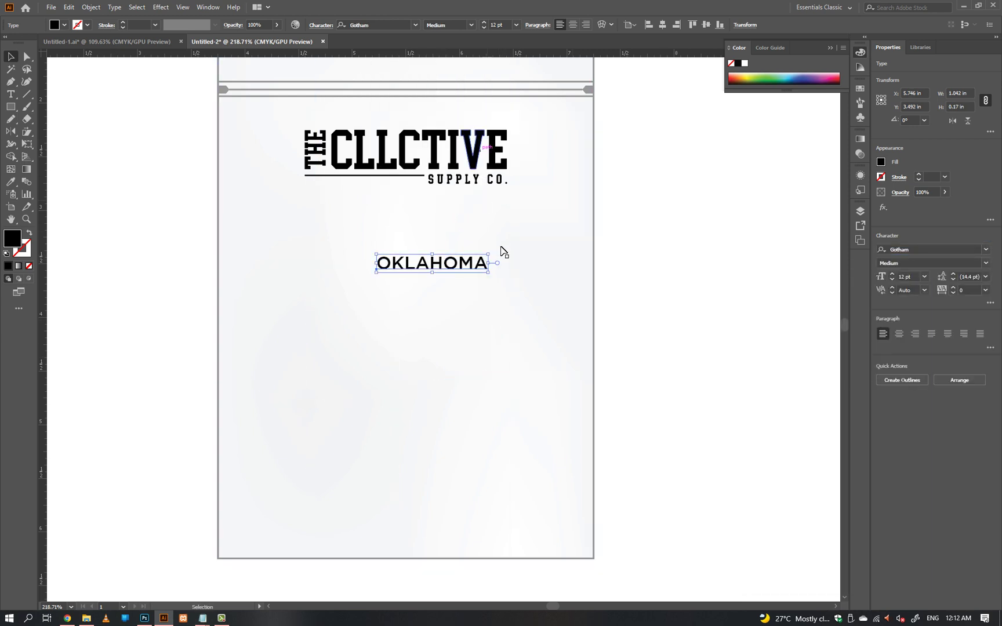
- Centre the OKLAHOMA text horizontally with the logo
left_click(502, 255)
left_click(458, 160, "shift")
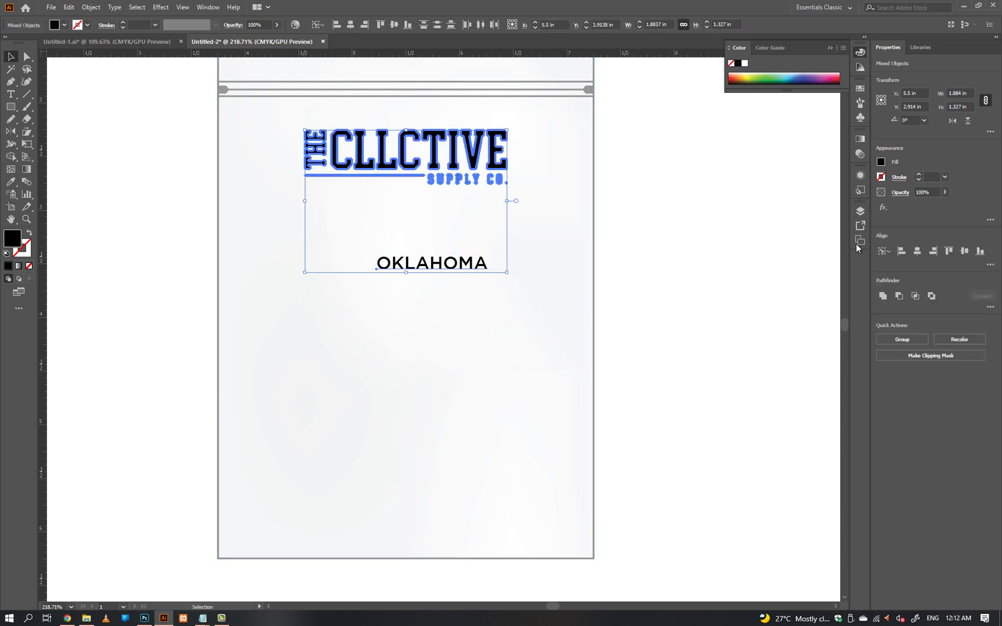
left_click(924, 251)
left_click(738, 266)
- Add CITY as a separate text line directly below OKLAHOMA, starting at its left edge
left_click_drag(441, 270, 441, 288)
double_click(440, 289)
type("CITY")
key("Escape")
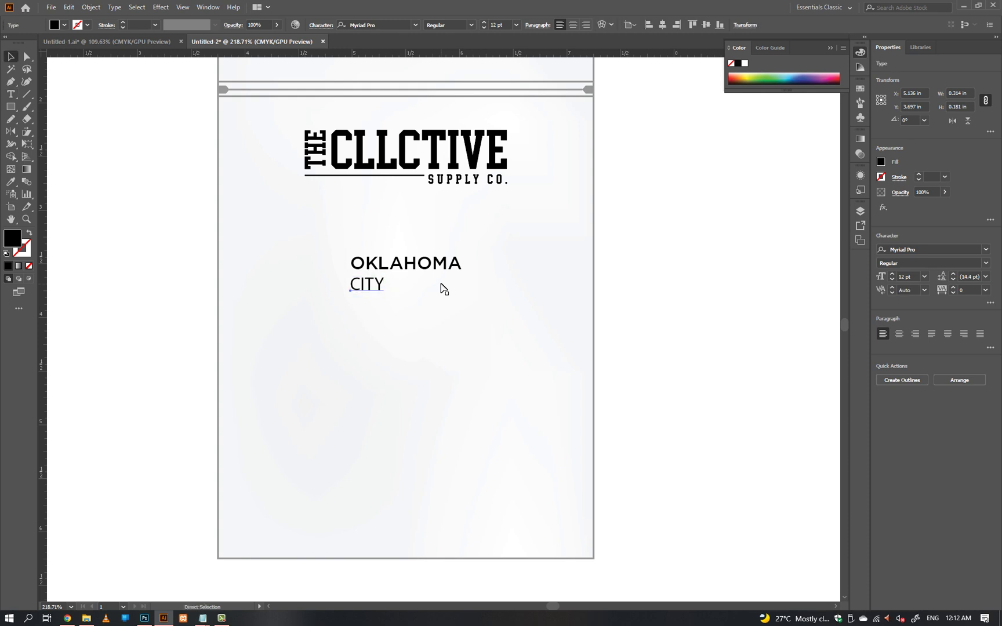
- Copy the font name Inversionz Unboxed from the Notepad brief and apply that font to the CITY text
left_click(209, 620)
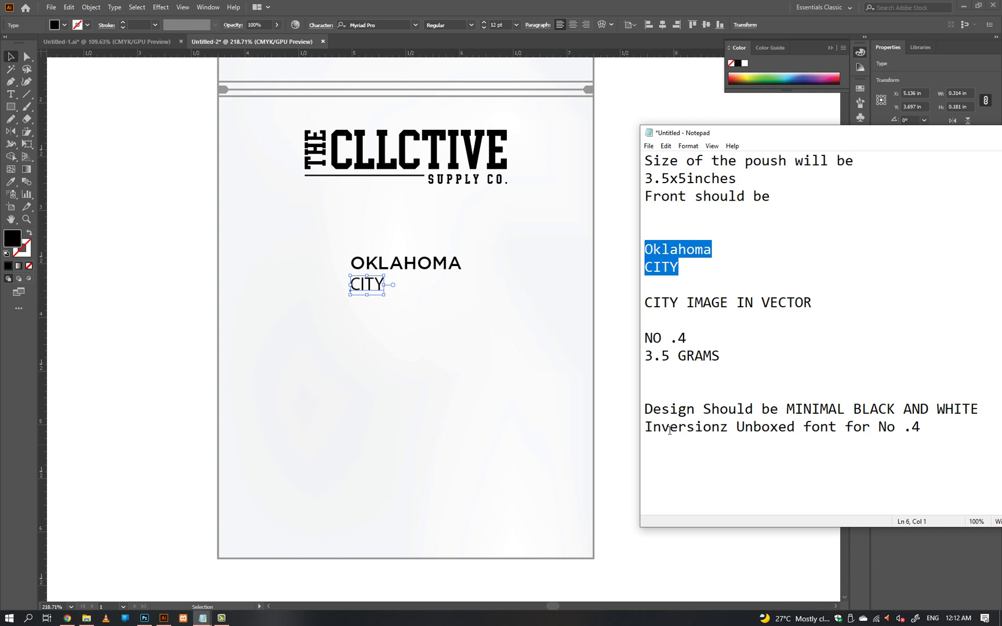
left_click_drag(645, 428, 795, 429)
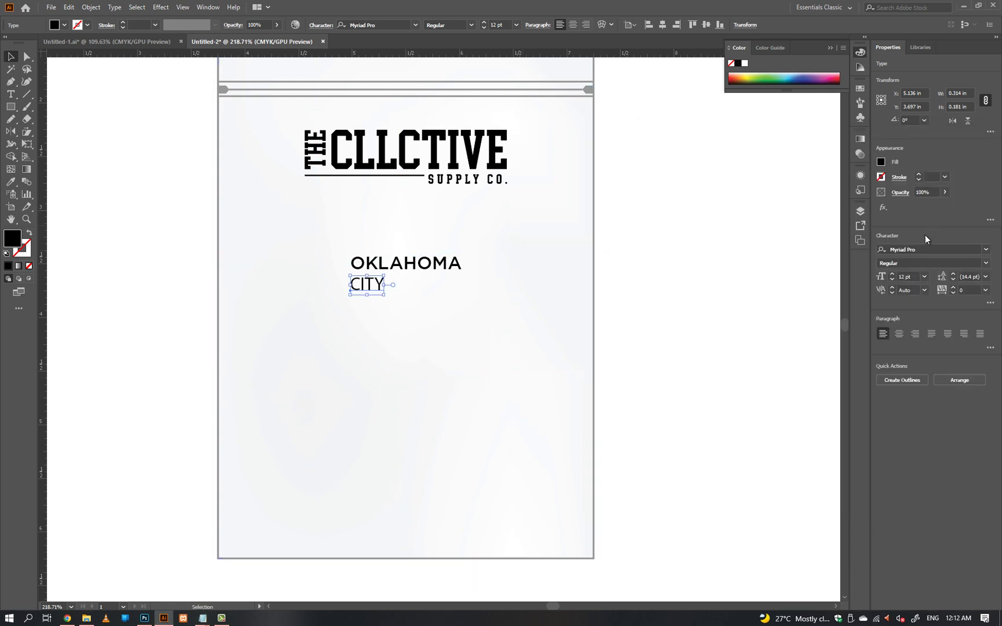
left_click(916, 250)
key("Return")
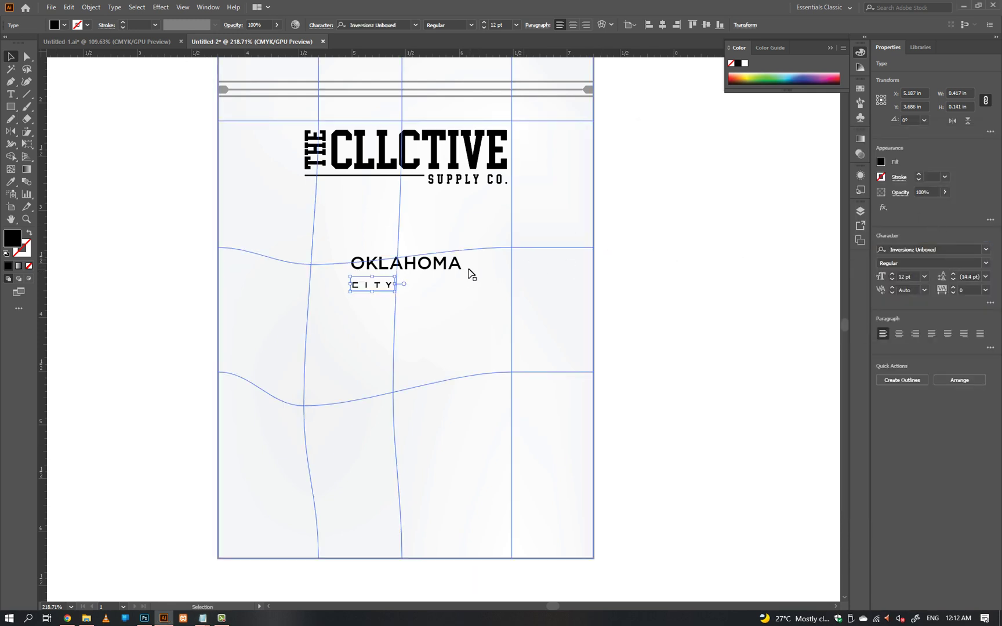
- Centre OKLAHOMA and CITY horizontally with the Cllctive logo
left_click(429, 264, "shift")
left_click(419, 177, "shift")
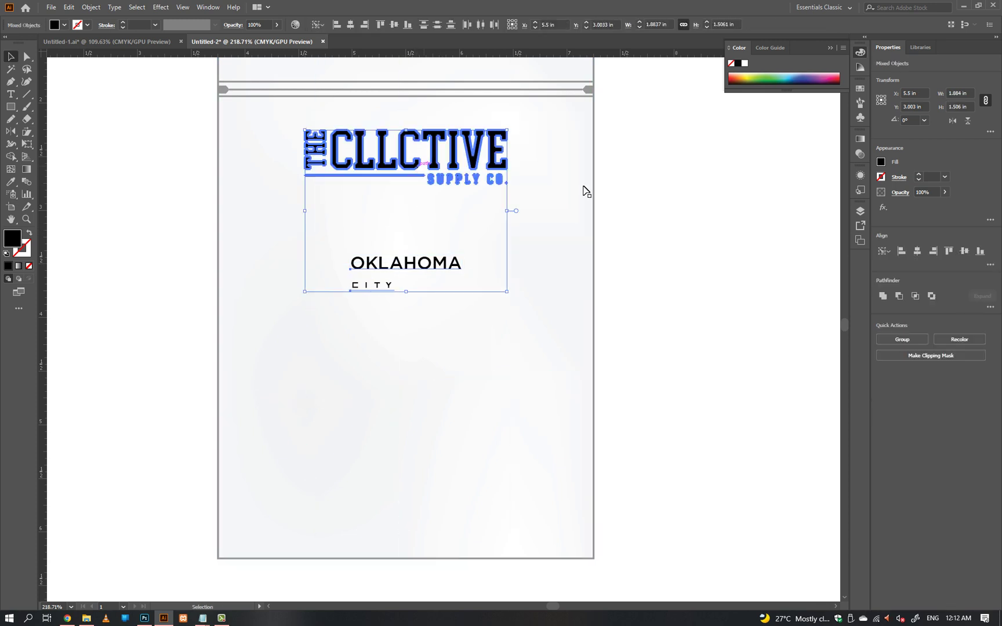
left_click(832, 283)
scroll(442, 290, "up", 1)
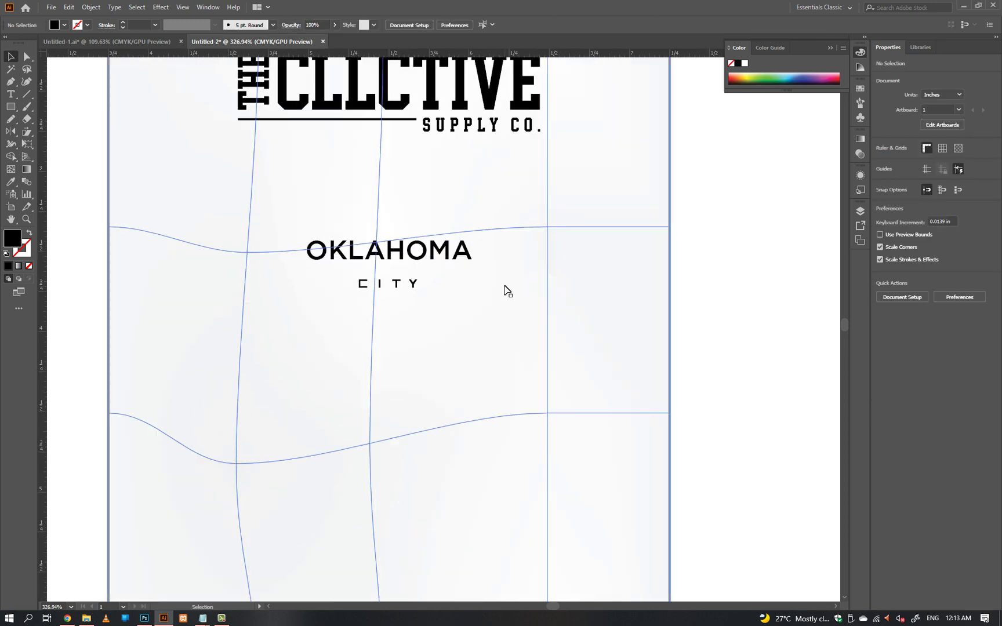
- Nudge CITY slightly closer to OKLAHOMA and widen its tracking to 1130
left_click(369, 290)
left_click_drag(418, 292, 417, 288)
scroll(975, 291, "up", 1)
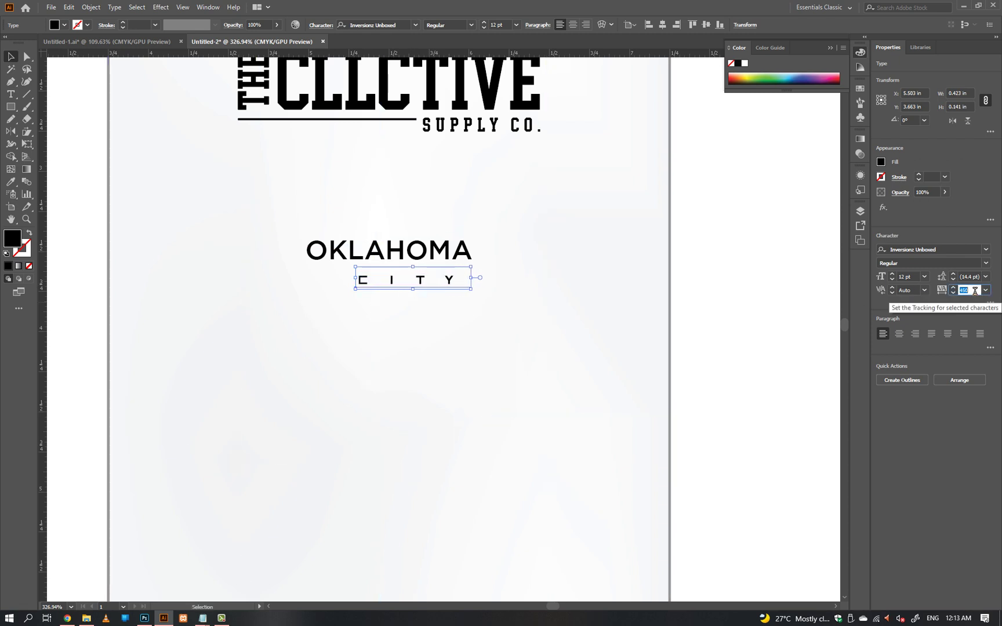
key("Up")
key("Up")
key("Up")
key("Up")
key("Up")
key("Up")
key("Up")
key("Up")
key("Up")
key("Up")
key("Up")
key("Up")
key("Up")
key("Up")
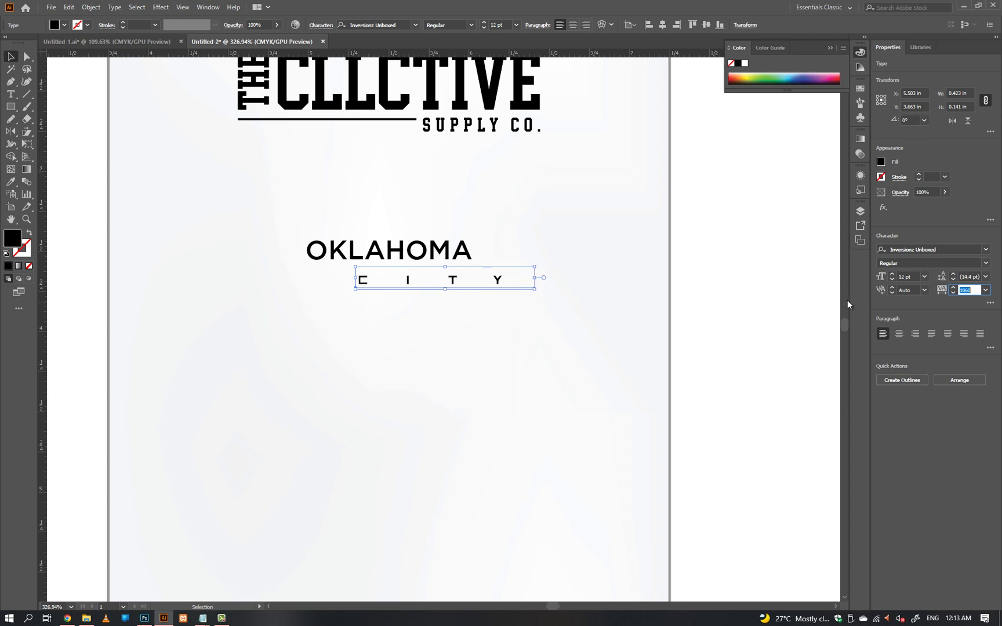
- Remove the wide tracking after the final letter Y of CITY so no empty space trails the word
double_click(490, 283)
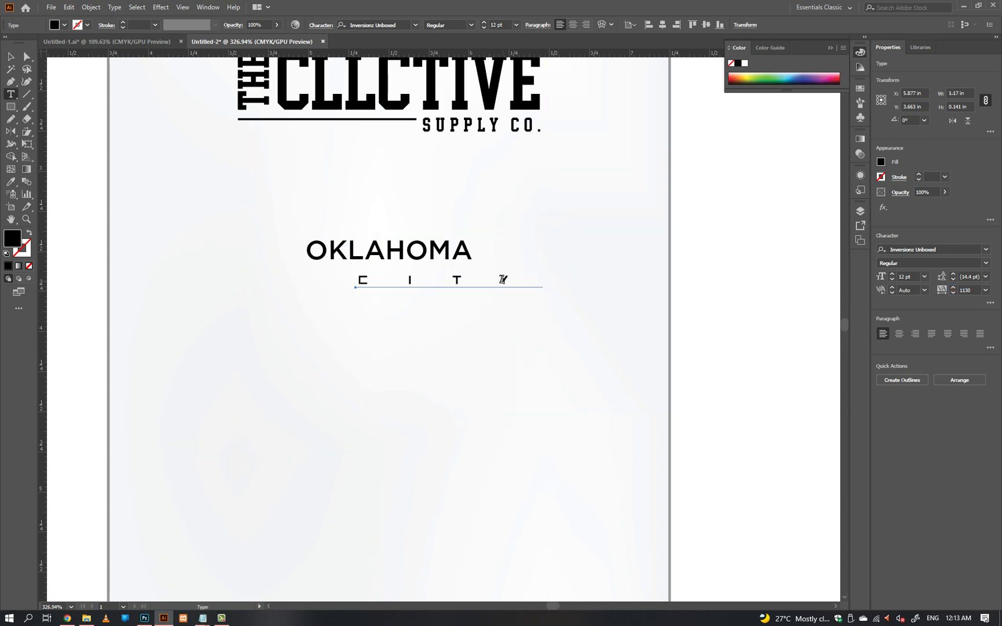
left_click_drag(493, 282, 1000, 287)
left_click(985, 290)
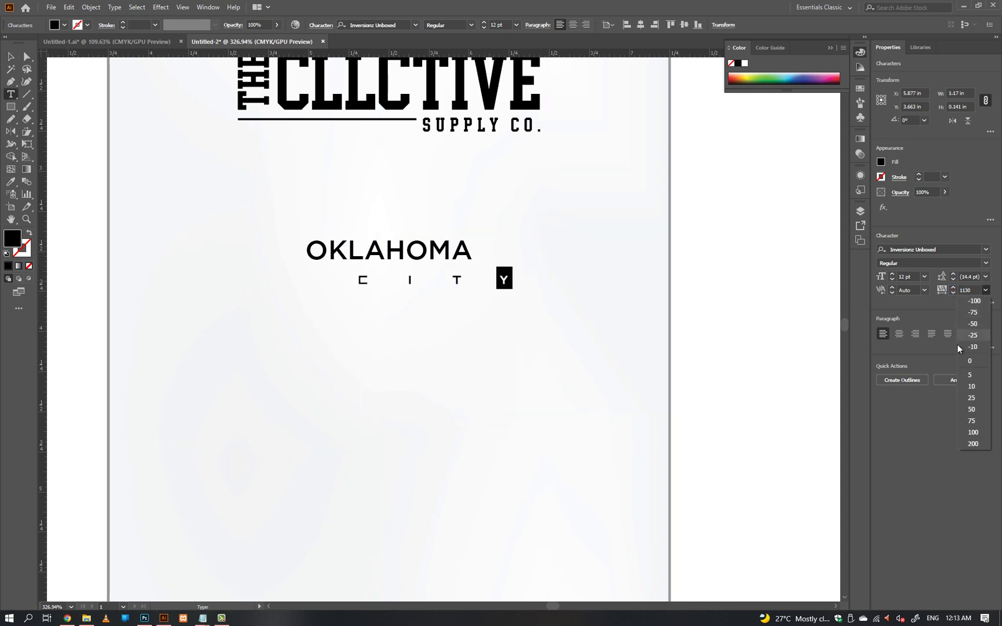
key("ctrl+z")
type("v")
key("ctrl+z")
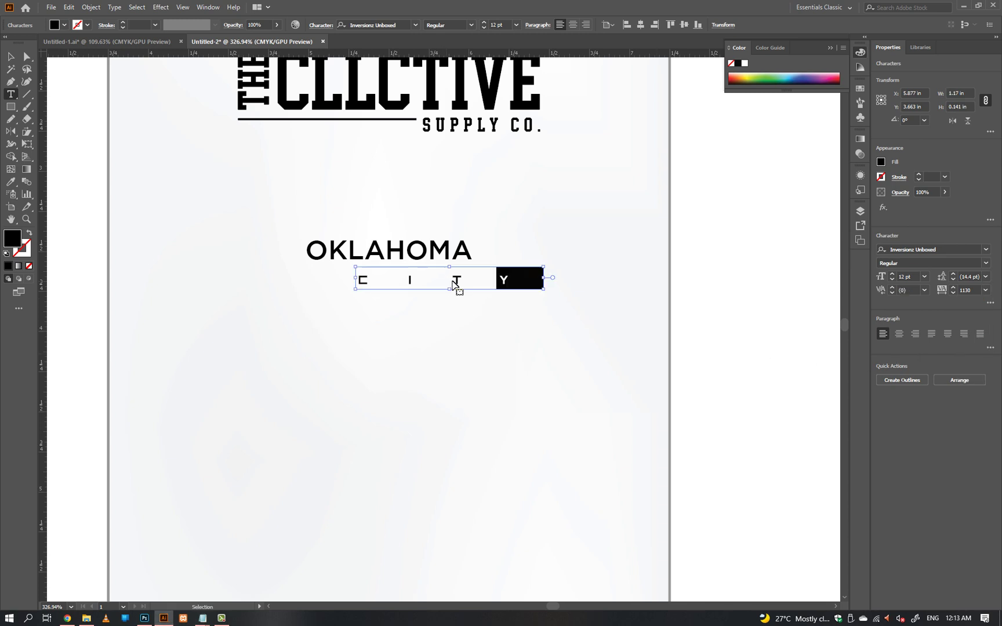
left_click(981, 292)
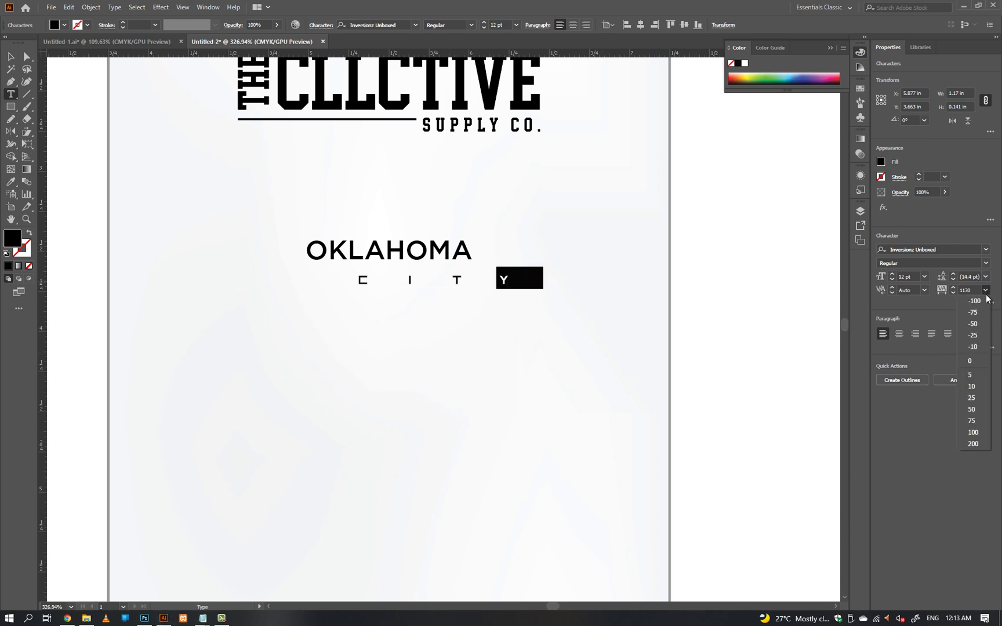
left_click(972, 370)
left_click(604, 319, "ctrl")
key("v")
- Align the widened CITY text to the horizontal centre of OKLAHOMA and the logo
left_click(503, 281)
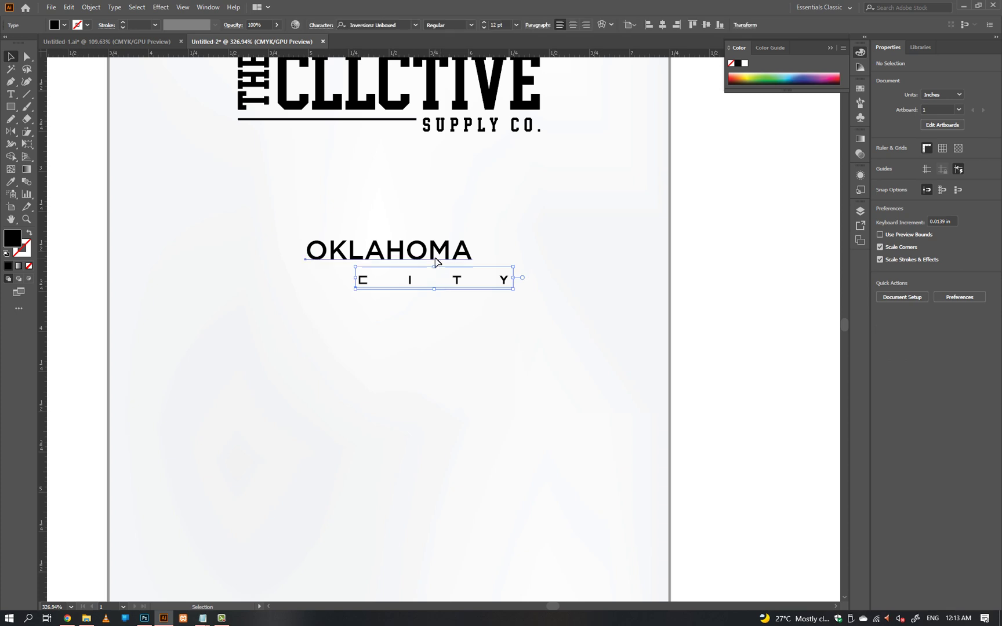
left_click(458, 251, "shift")
left_click(446, 131, "shift")
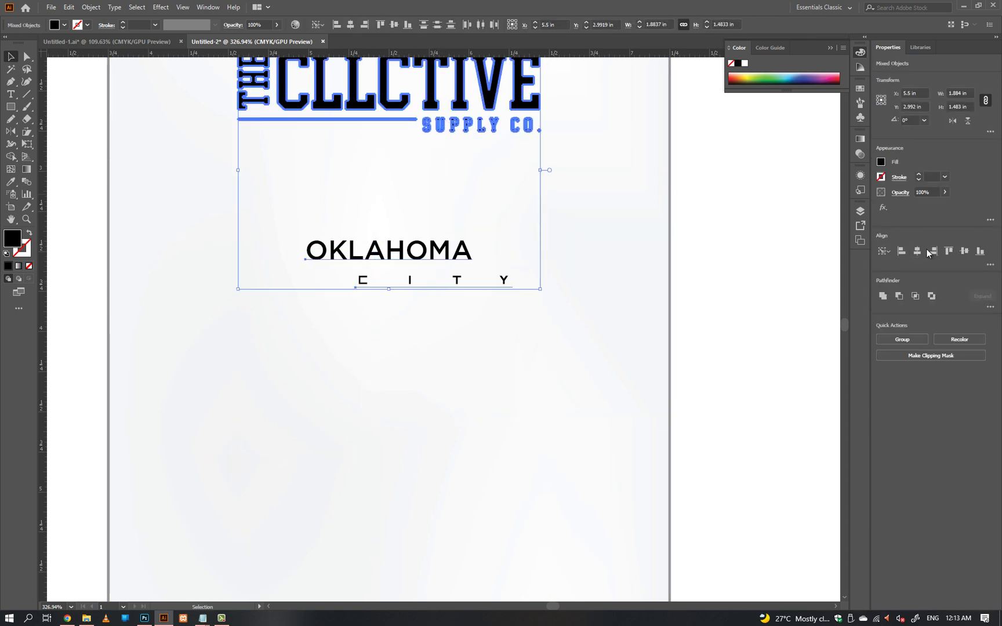
left_click(917, 251)
left_click(682, 279)
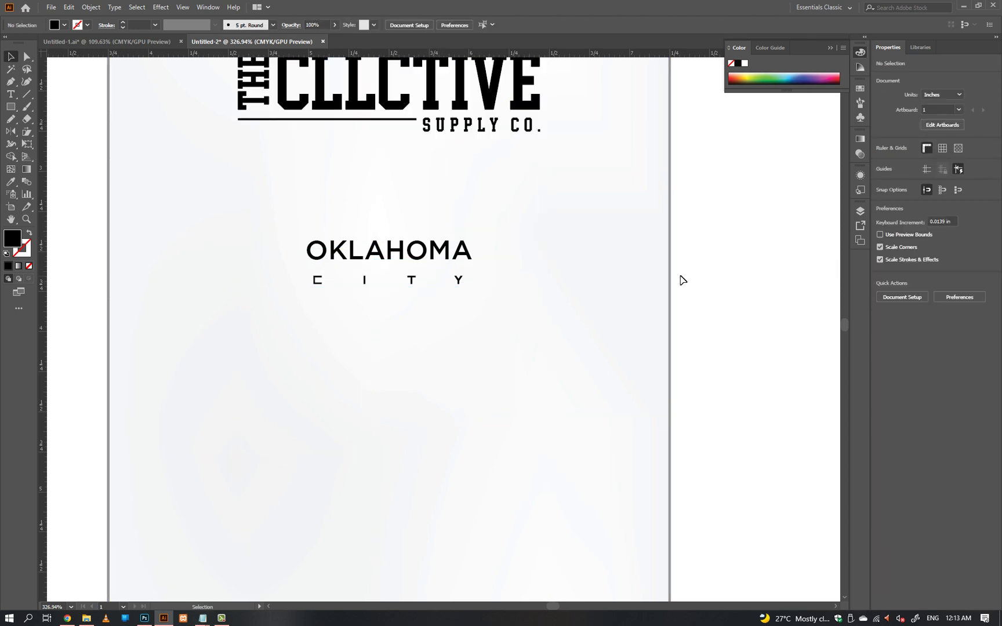
- Move CITY up closer to OKLAHOMA and scale it slightly wider to match the width of OKLAHOMA
left_click(458, 277)
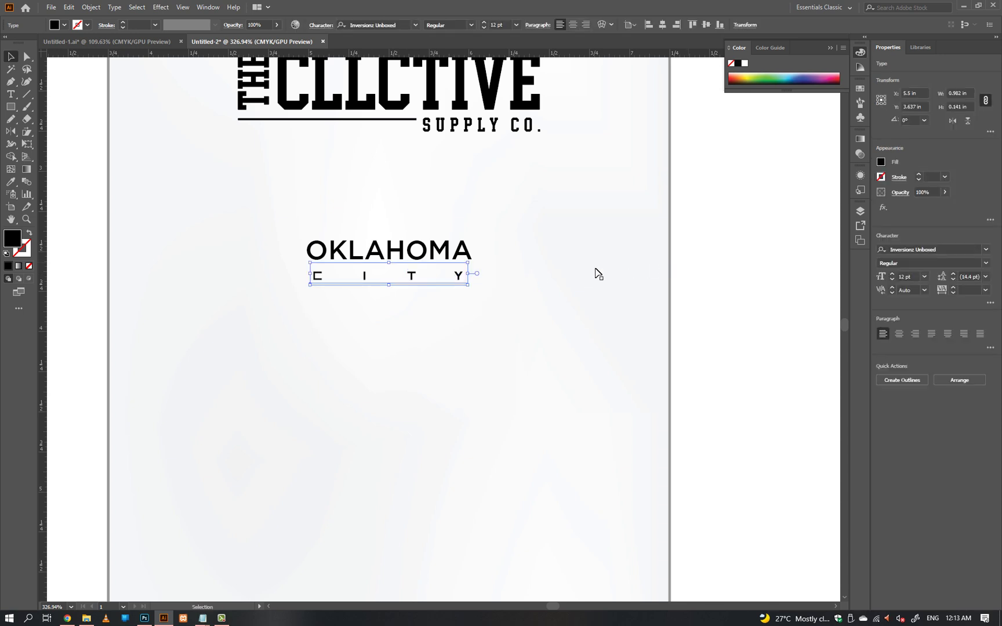
left_click_drag(471, 274, 476, 274)
left_click(720, 265)
left_click_drag(663, 269, 636, 232)
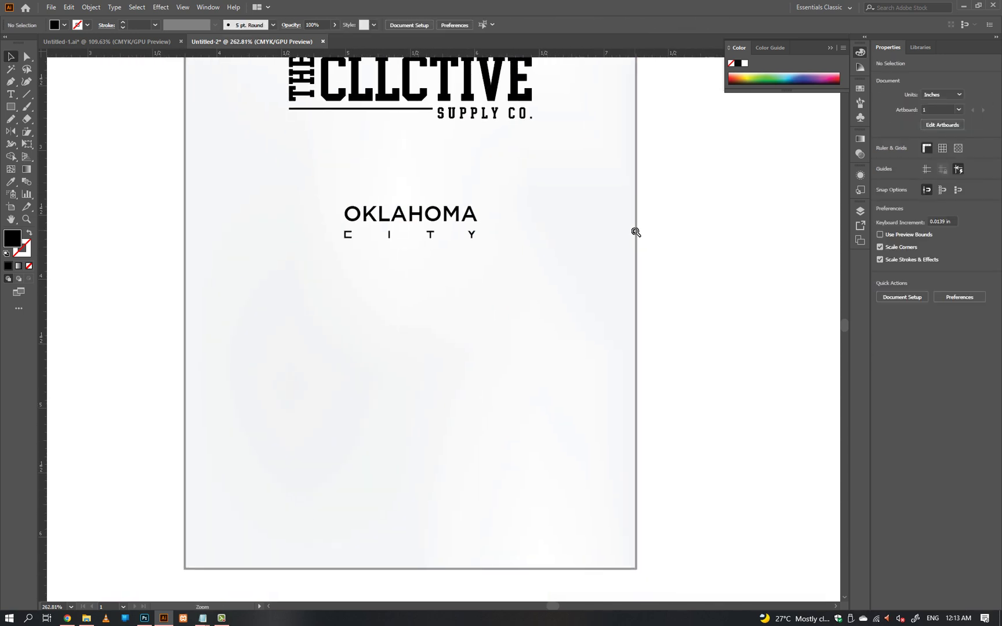
scroll(635, 232, "down", 1)
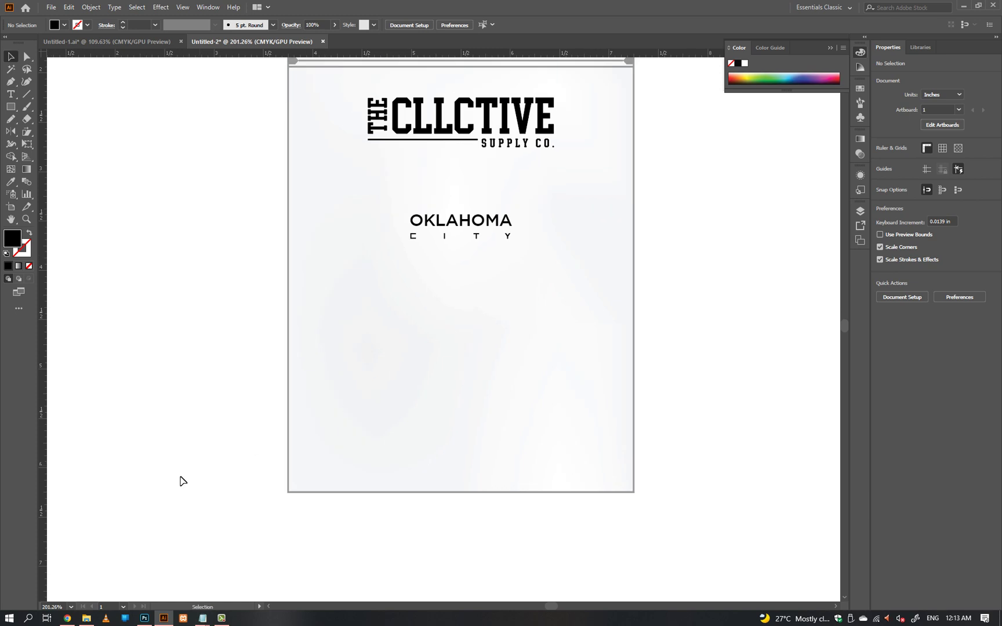
- Check the brief's city image item and copy the VectorStock Oklahoma City skyline image from the Google image results in Chrome
left_click(223, 620)
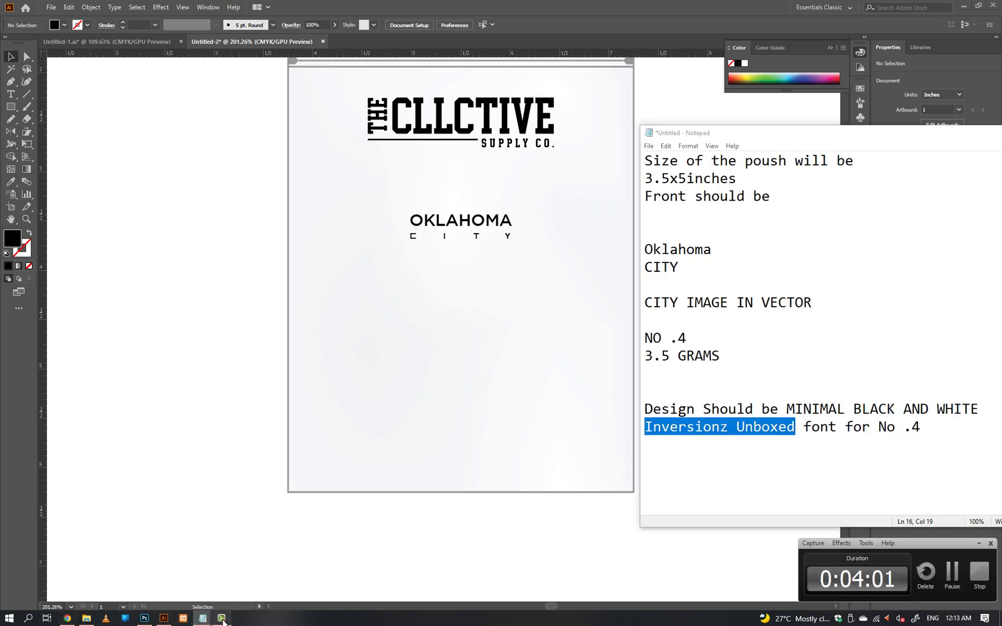
left_click(976, 545)
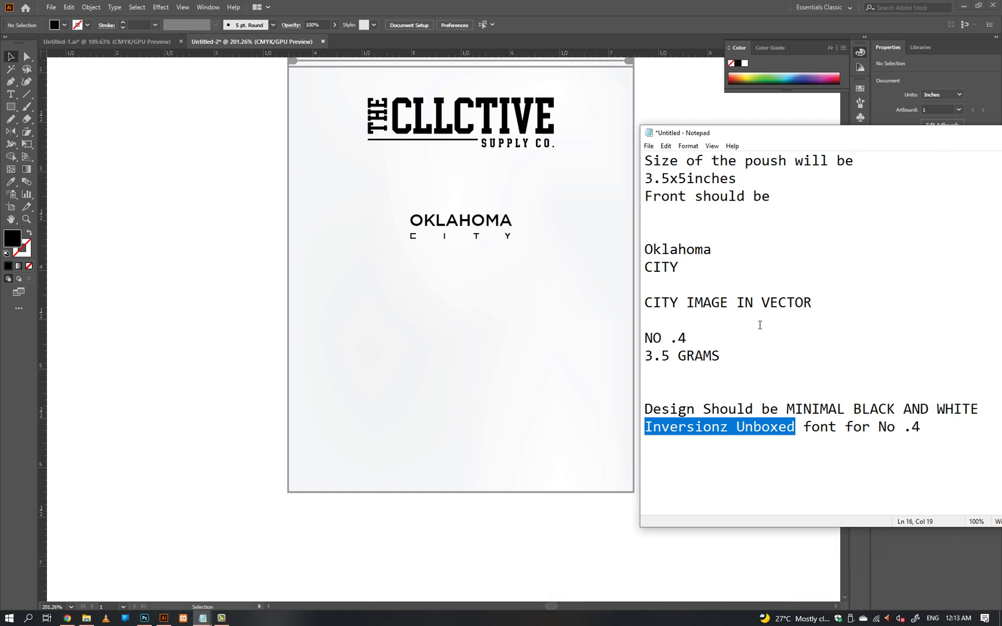
left_click(745, 289)
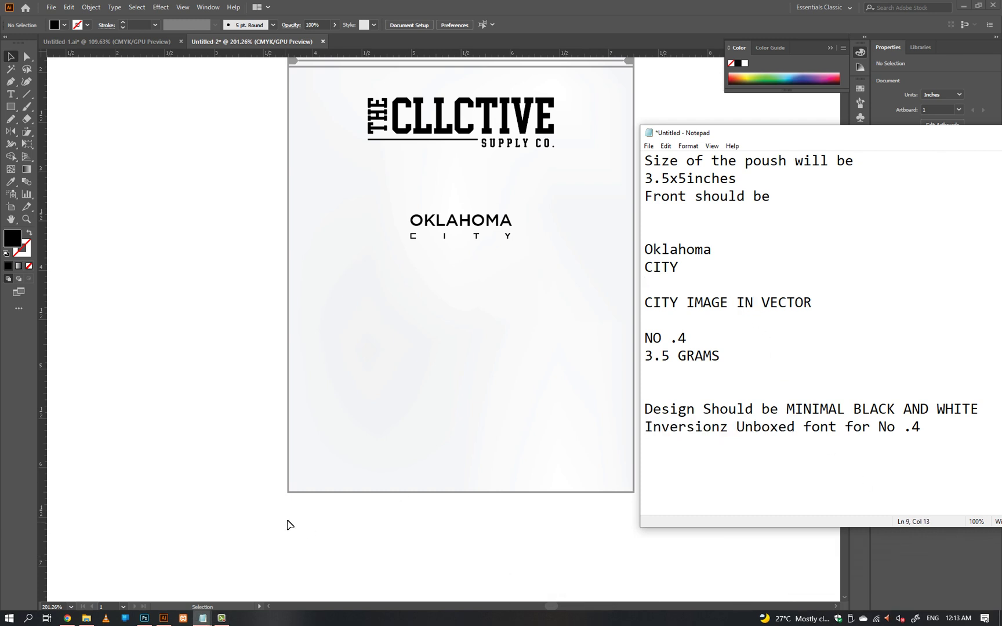
left_click(68, 619)
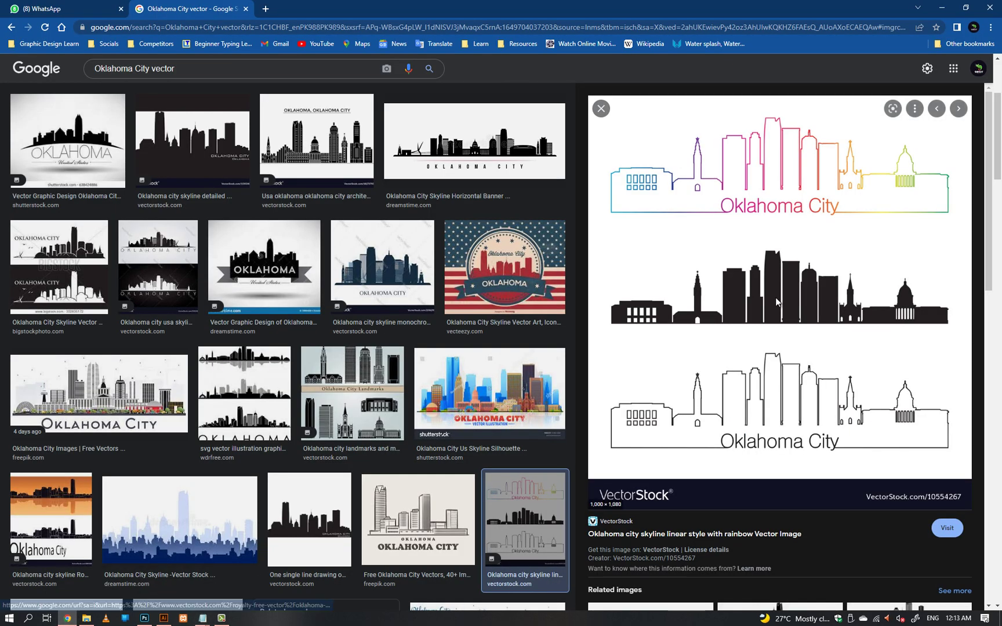
right_click(776, 298)
left_click(809, 423)
left_click_drag(189, 67, 58, 70)
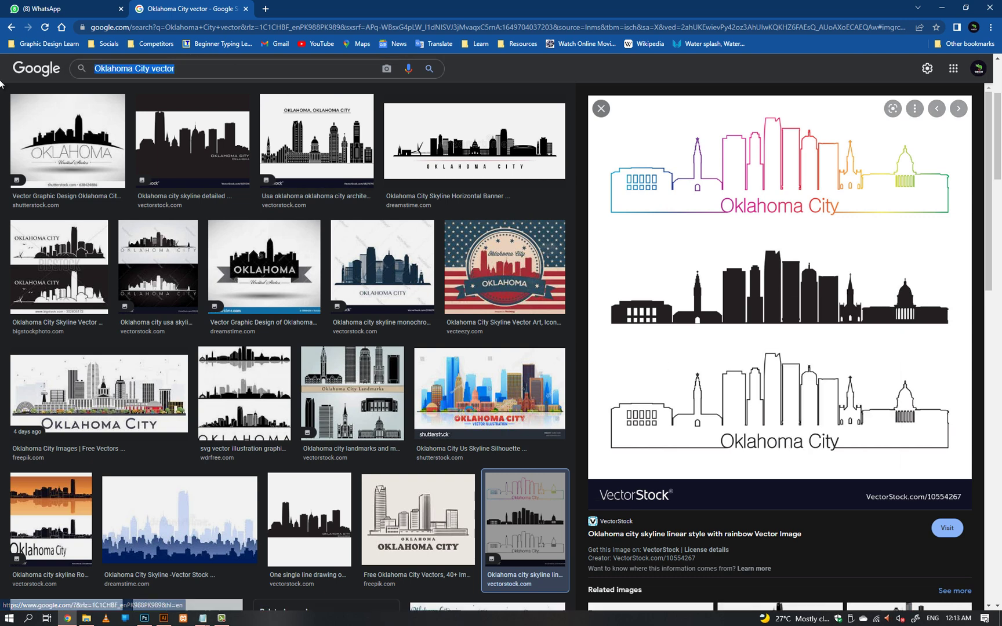
right_click(978, 403)
right_click(842, 189)
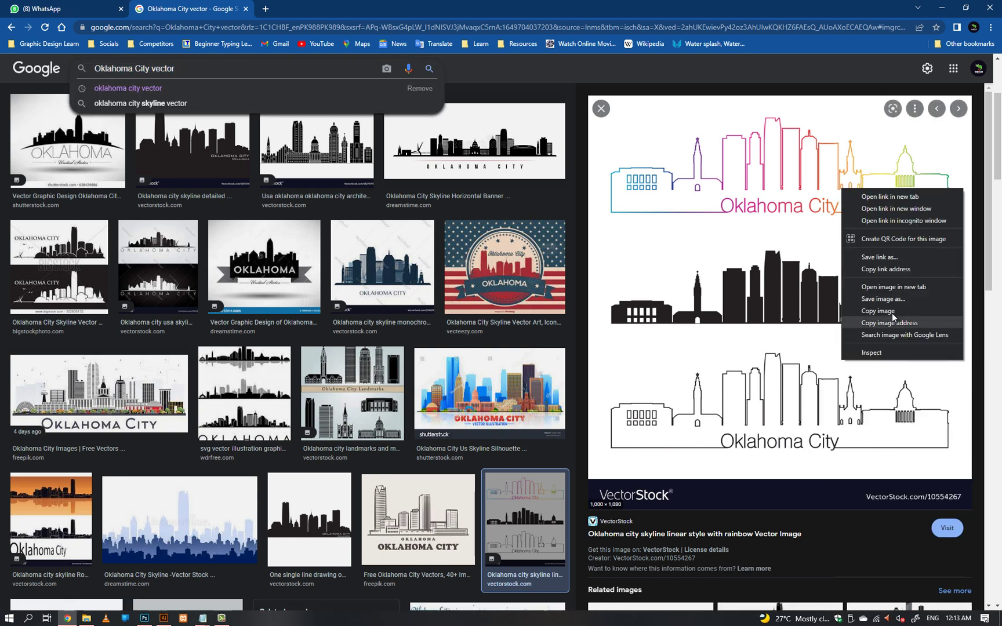
left_click(893, 309)
- Switch back to Illustrator, paste the skyline image and place it beside the artboard, left of the pouch
key("alt+Tab")
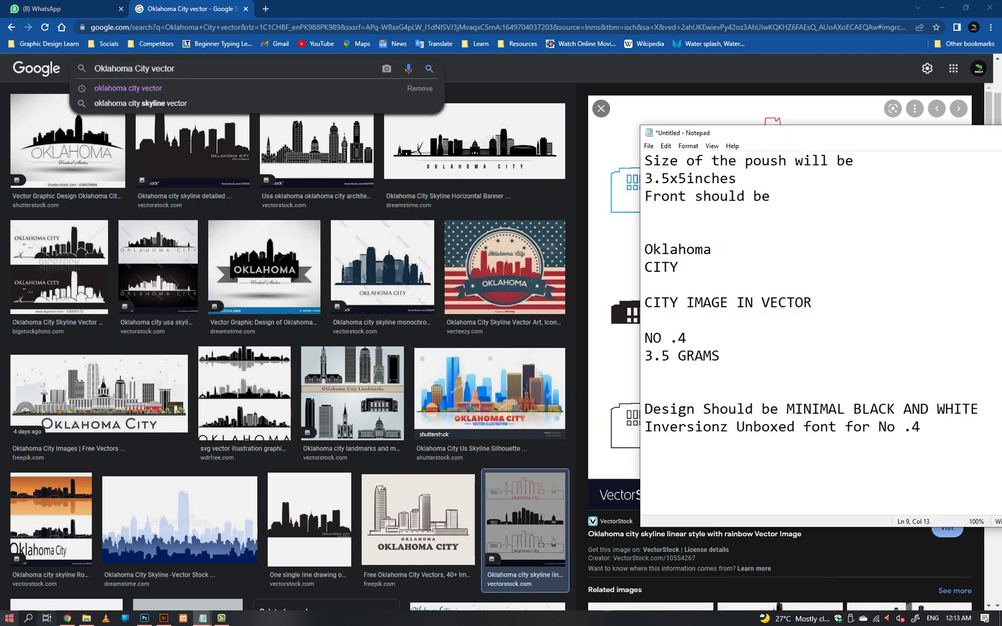
left_click(164, 619)
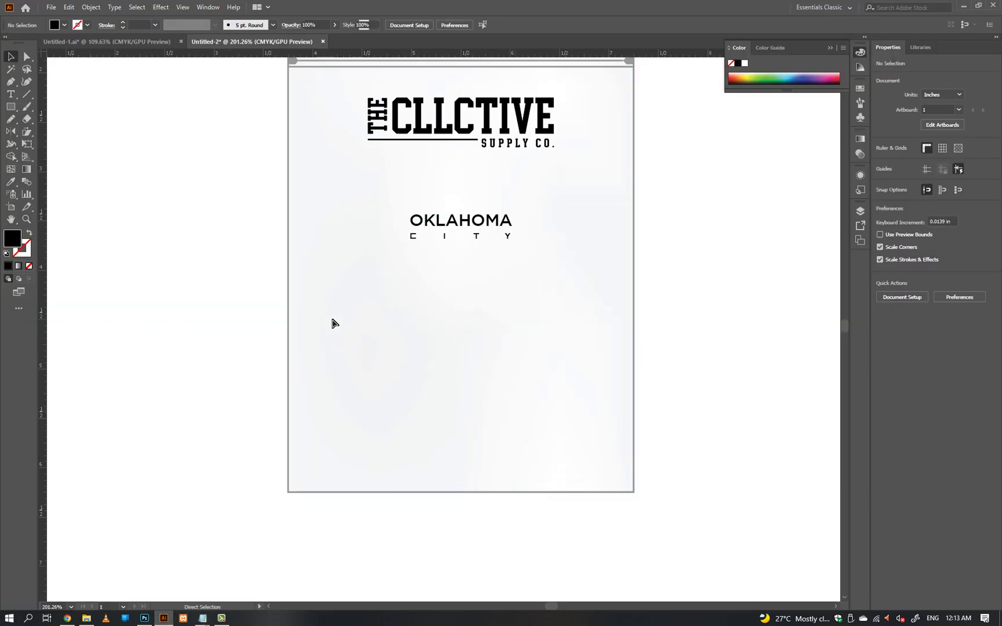
key("ctrl+v")
left_click_drag(488, 324, 476, 337)
left_click_drag(668, 389, 214, 363)
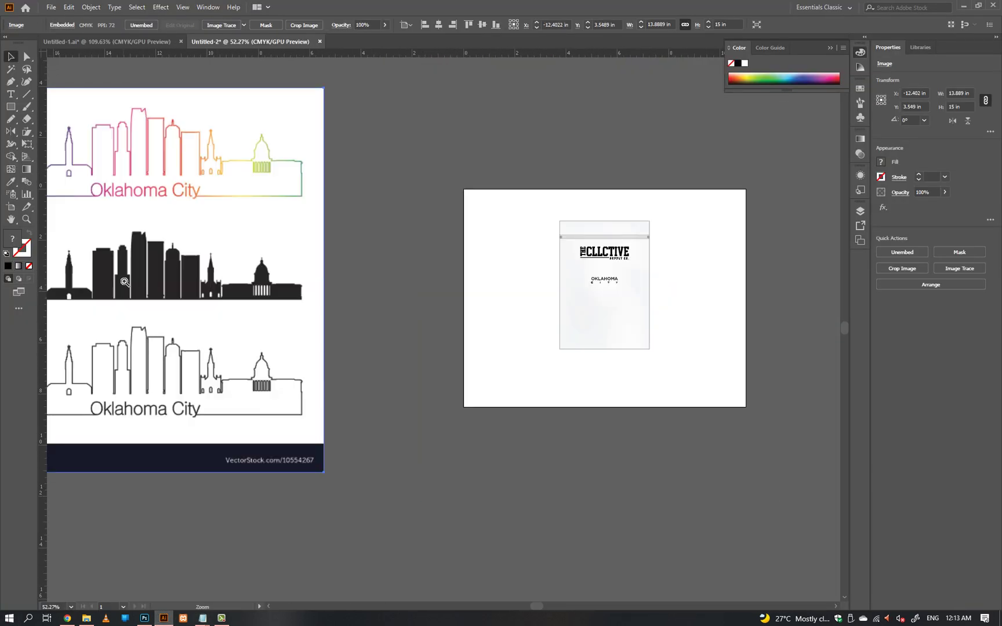
- Image Trace the pasted skyline picture with the Default preset and expand the result into paths
left_click_drag(121, 279, 269, 300)
scroll(268, 300, "up", 2)
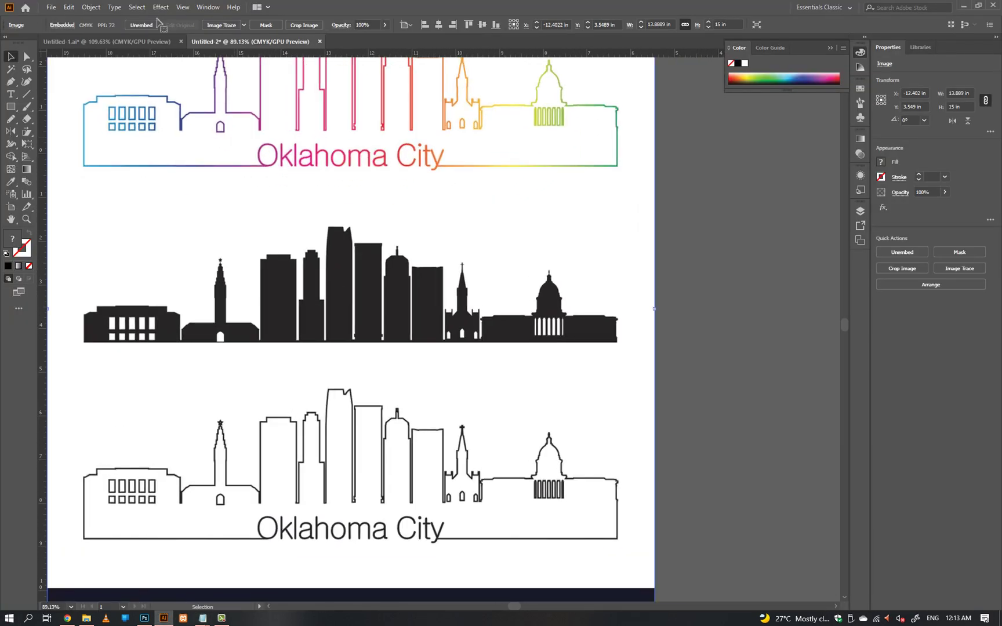
left_click(223, 25)
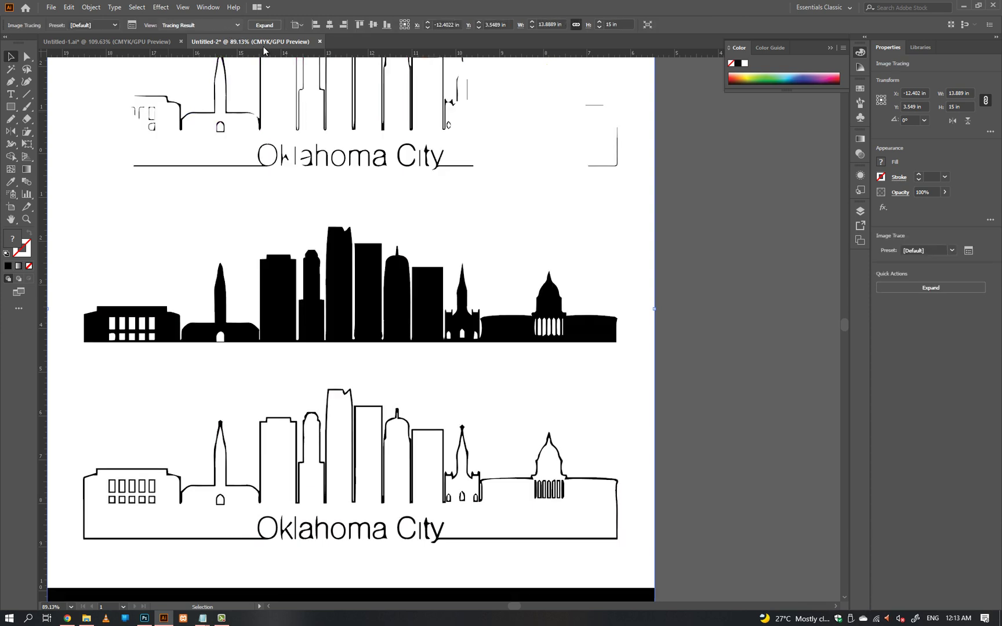
left_click(970, 289)
- Cut the solid black skyline silhouette out of the expanded tracing, discard the rest, and paste the silhouette over the pouch
left_click(695, 306)
key("a")
left_click(549, 303)
key("Delete")
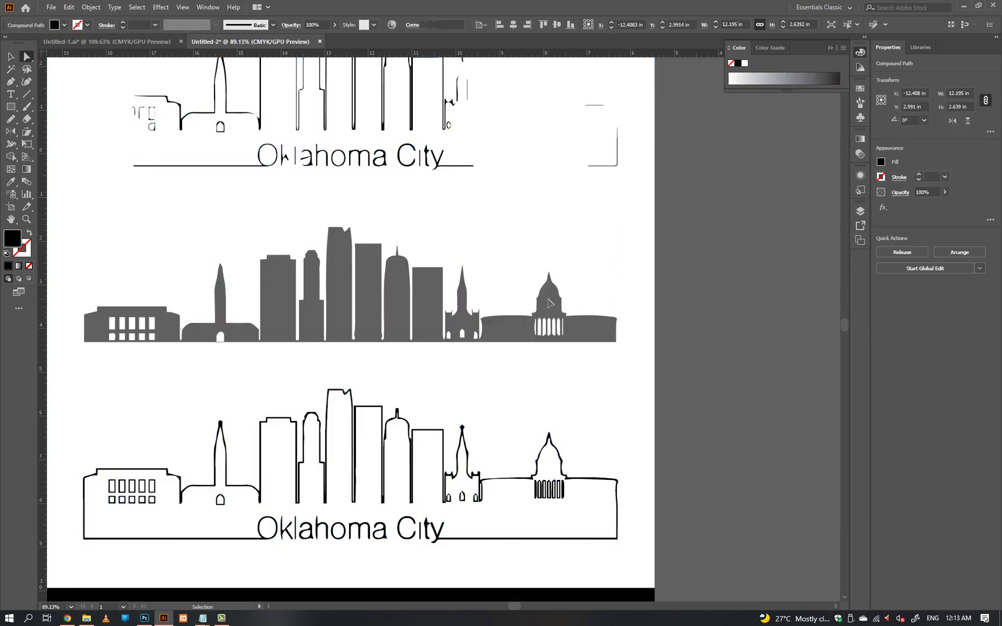
left_click_drag(420, 291, 181, 273)
left_click_drag(790, 273, 370, 271)
key("ctrl+v")
key("v")
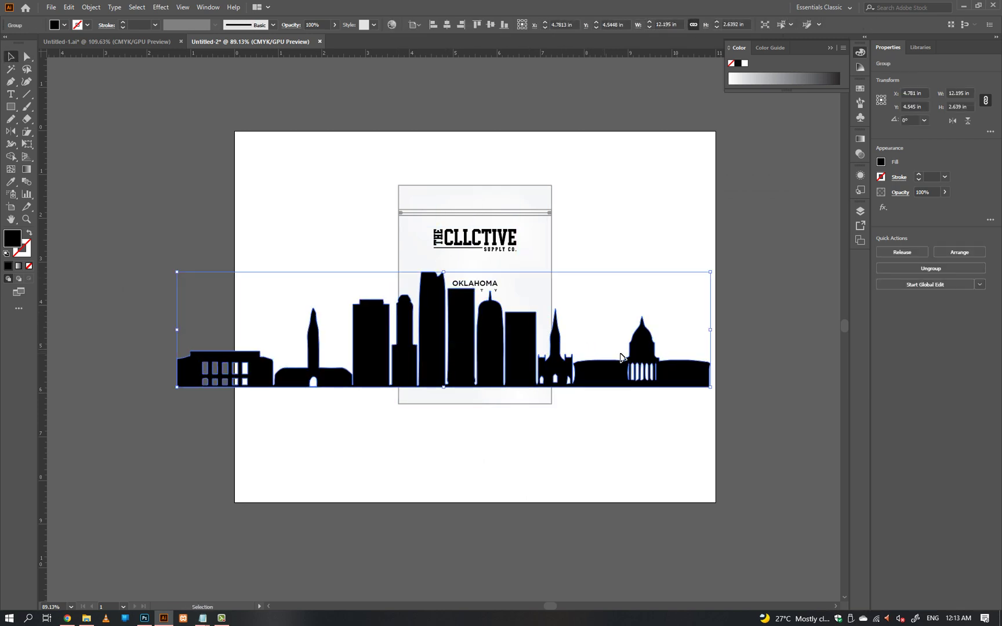
- Scale the skyline down below the OKLAHOMA CITY text and centre it horizontally on the pouch
left_click_drag(712, 332, 514, 339)
left_click(514, 339)
scroll(514, 338, "up", 3)
key("ctrl+a")
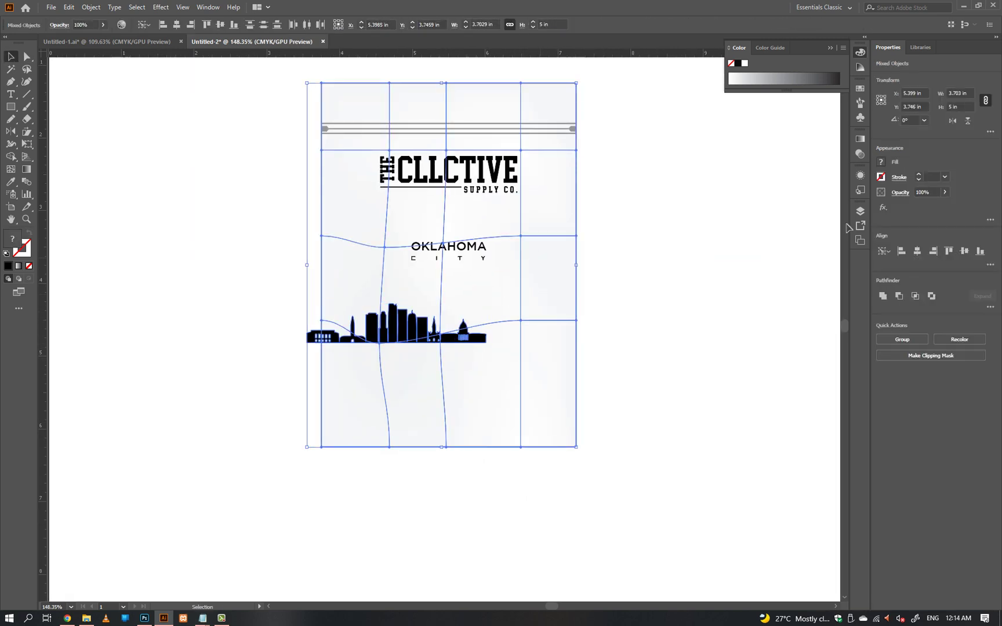
left_click(916, 252)
left_click(633, 282)
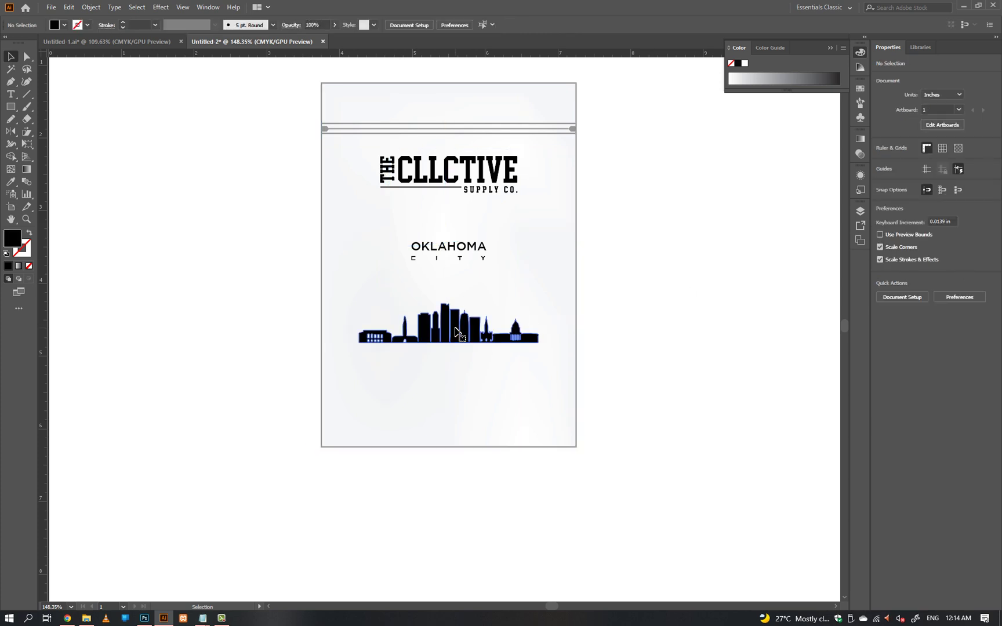
- Enlarge the skyline to the full 3.5 in pouch width and move it up closer to the CITY text
left_click(530, 334)
left_click_drag(541, 323, 576, 326)
key("ctrl+shift+a")
left_click_drag(469, 332, 470, 316)
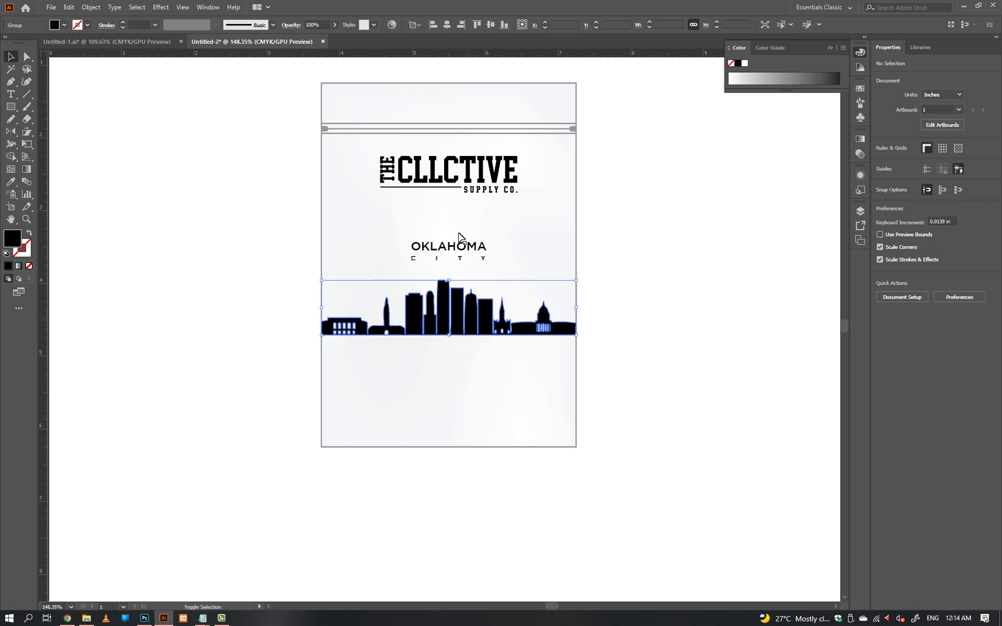
- Move OKLAHOMA, CITY and the skyline up together, closer to the logo
left_click(462, 249, "shift")
left_click(461, 260, "shift")
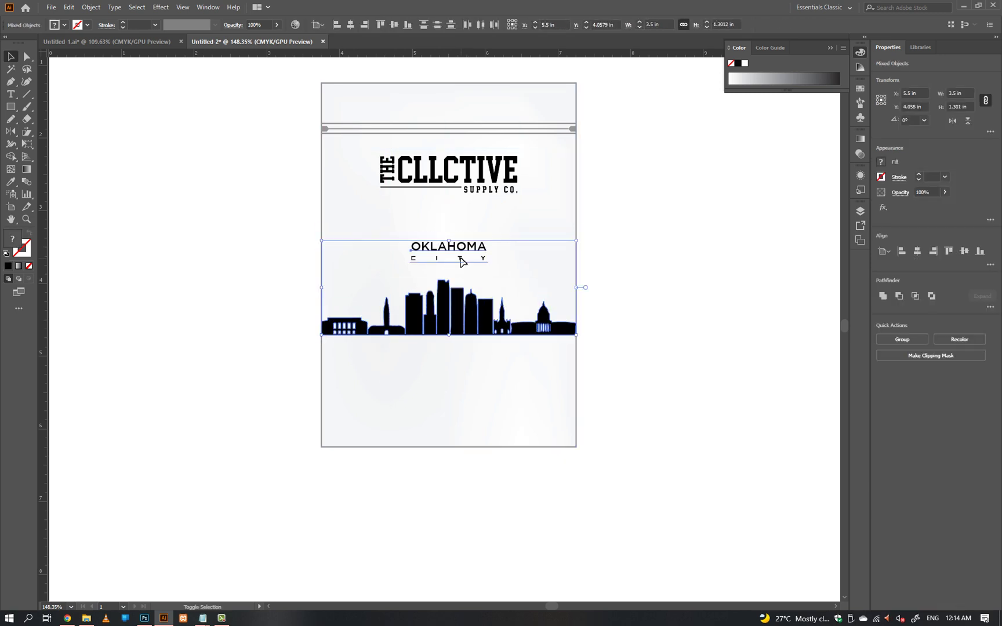
left_click_drag(464, 248, 464, 234)
left_click(671, 235)
left_click(491, 298)
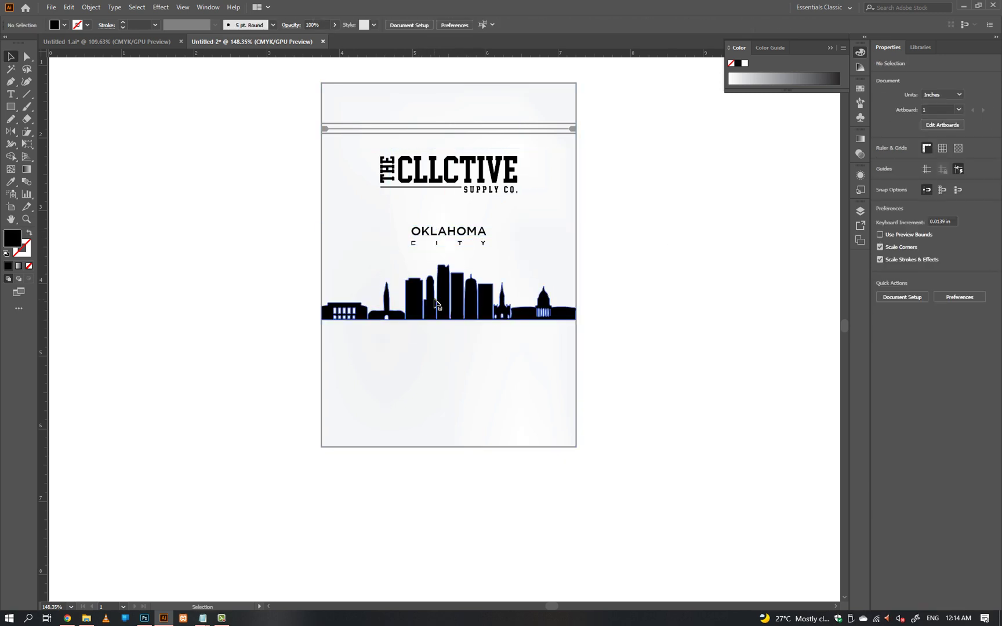
- Fill the skyline with a linear white-to-black gradient running vertically at -90°
left_click_drag(491, 298, 547, 307)
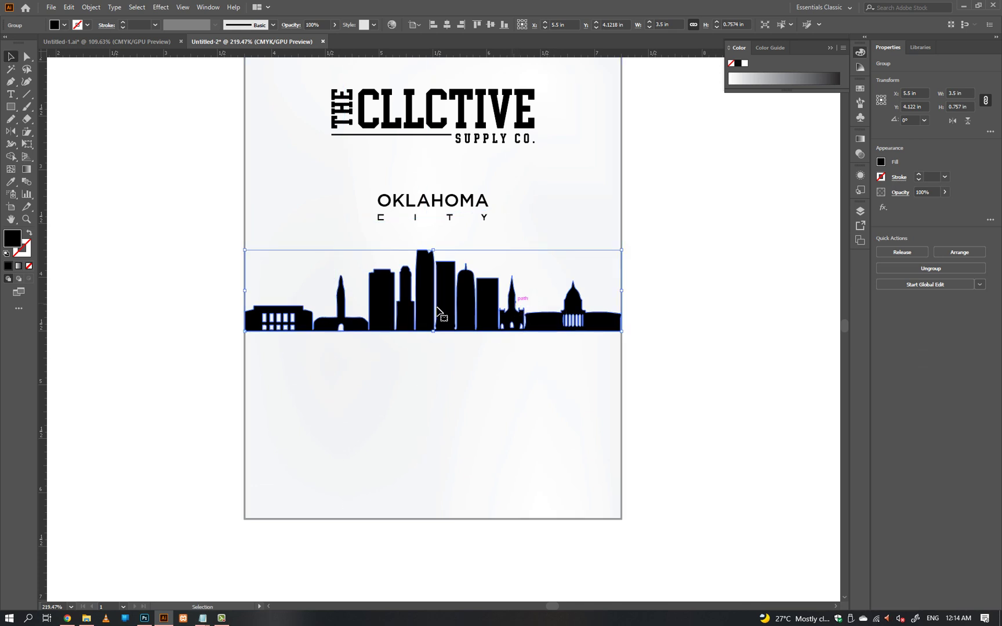
left_click(18, 266)
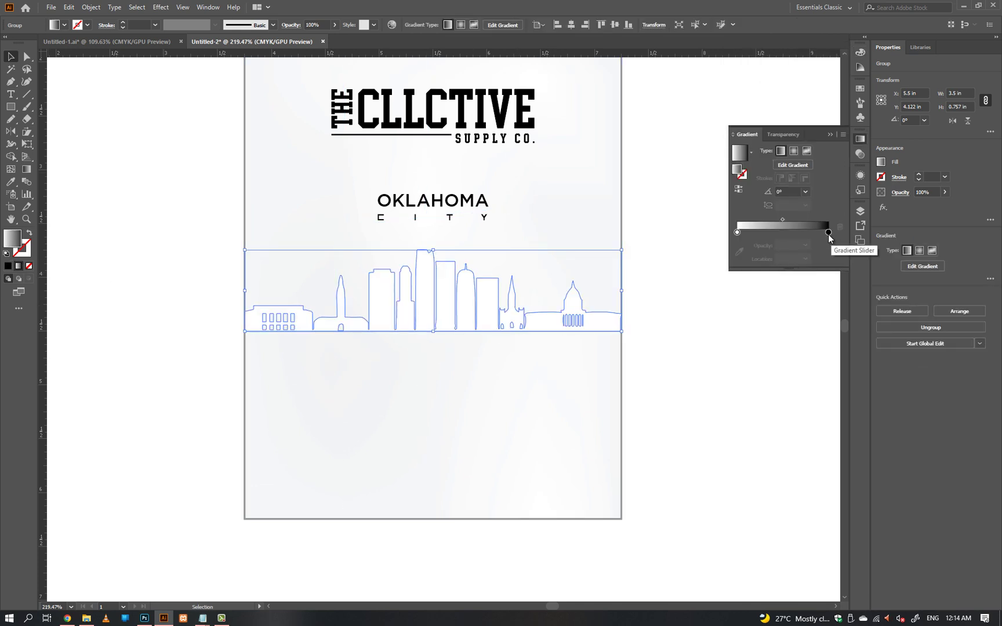
left_click(828, 233)
key("g")
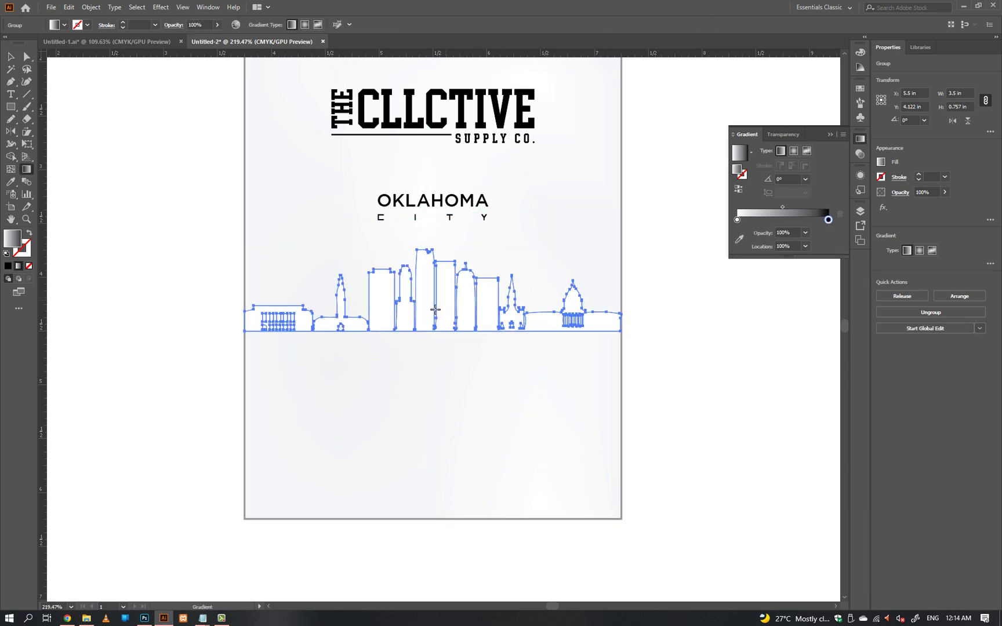
left_click_drag(435, 309, 443, 283)
key("ctrl+z")
mouse_move(435, 331)
left_mouse_down()
mouse_move(433, 250)
mouse_move(437, 331)
left_mouse_up()
left_click(433, 251)
key("ctrl+z")
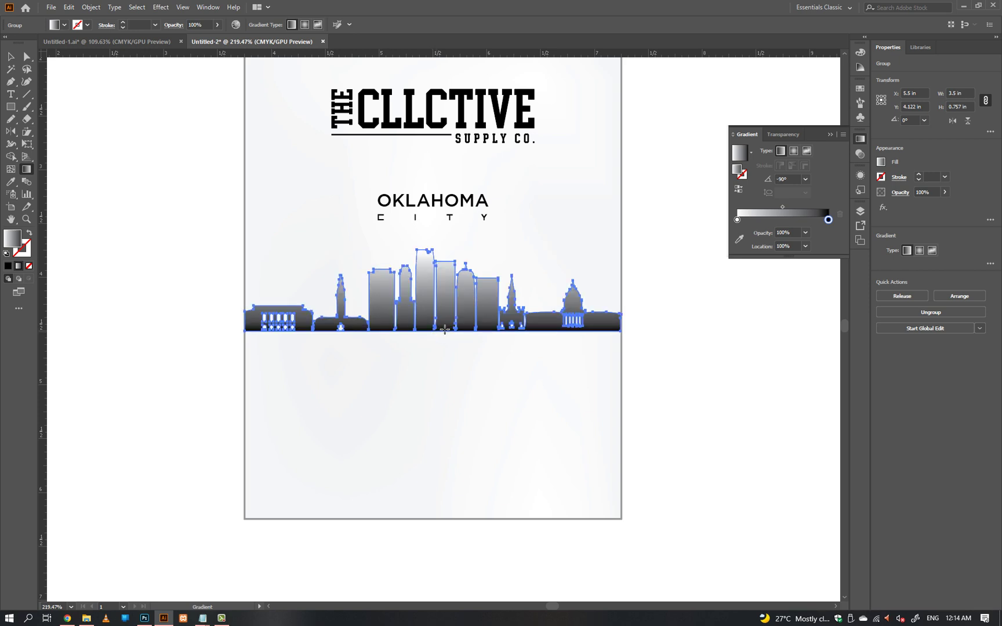
- Reverse the skyline gradient and make its lower end stop black with 0% opacity
left_click(738, 188)
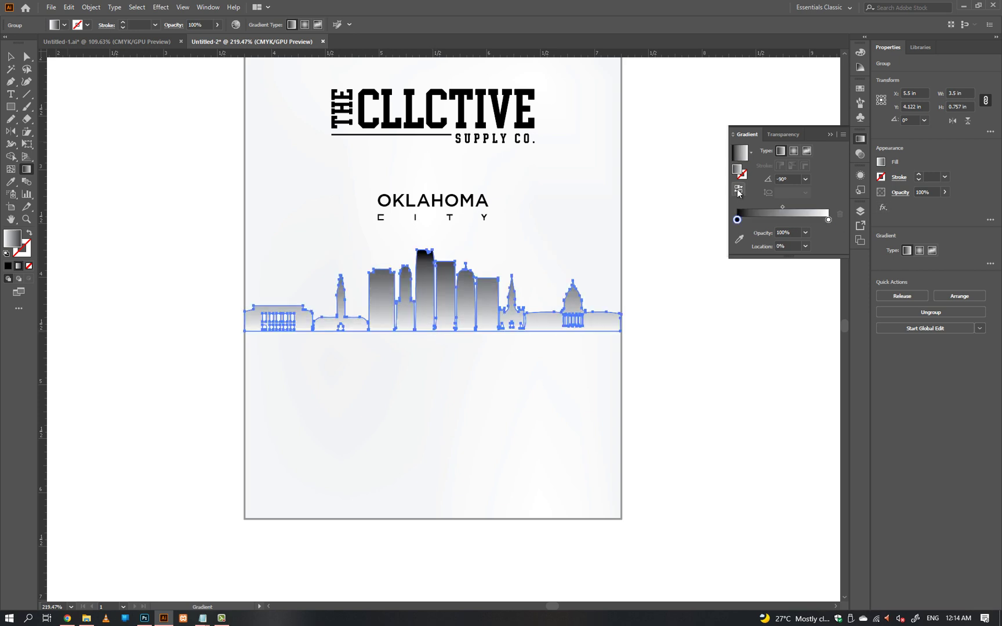
left_click(828, 220)
key("i")
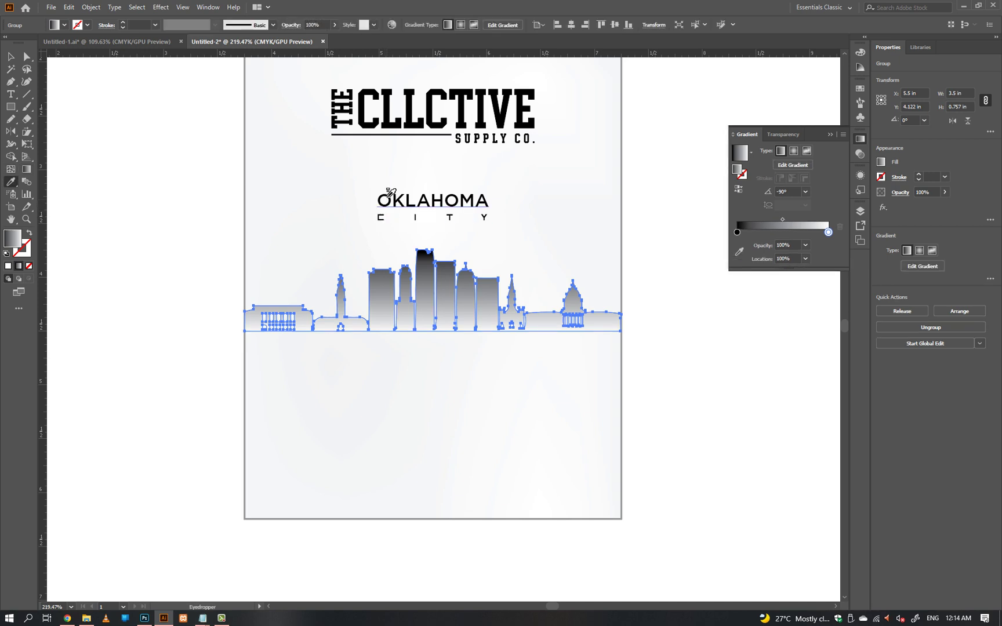
left_click(387, 197)
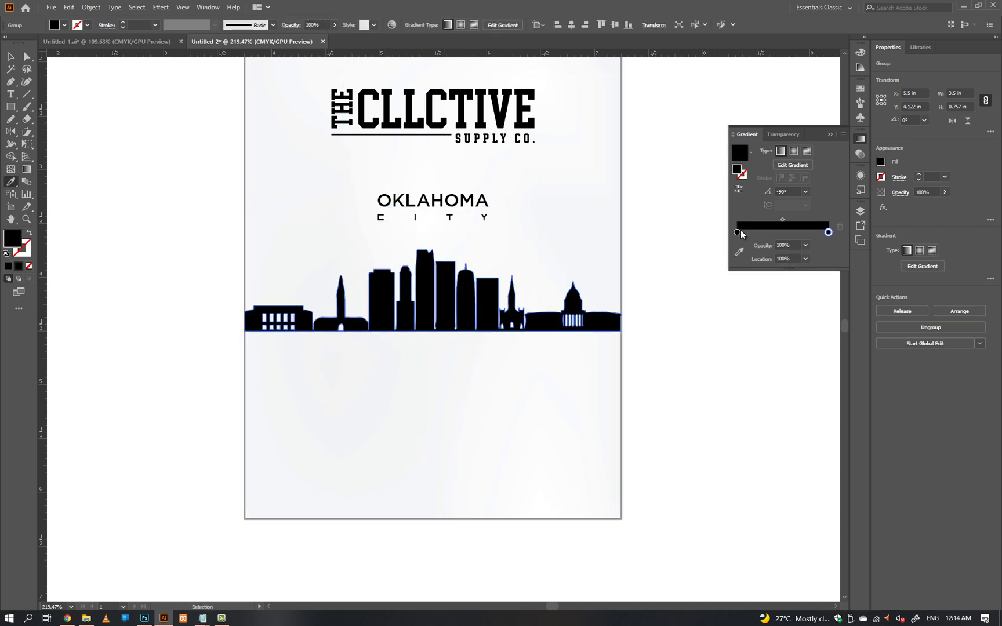
left_click(806, 245)
left_click(807, 259)
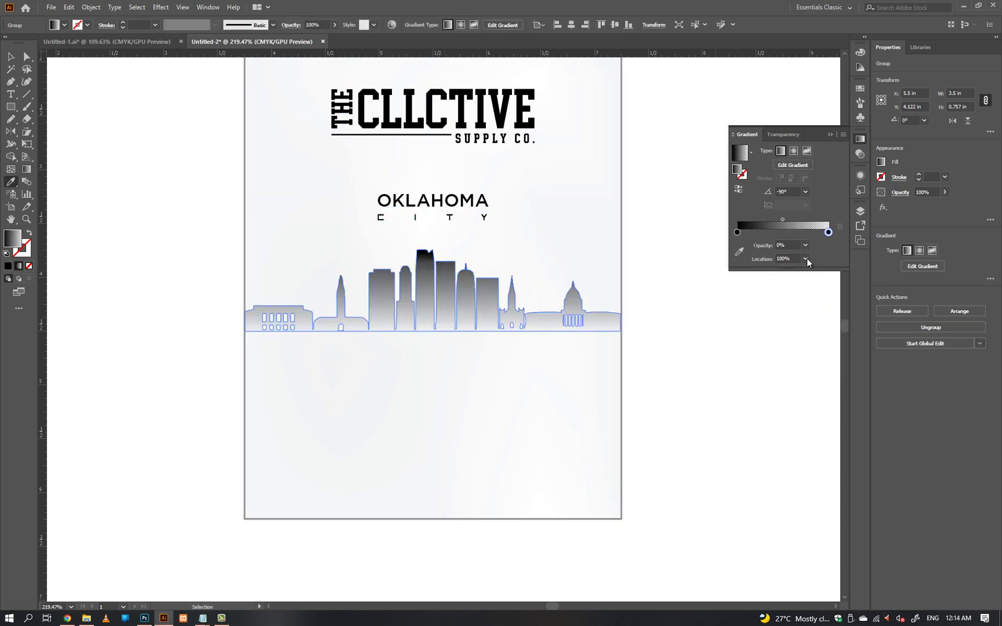
left_click(737, 232)
left_click(740, 252)
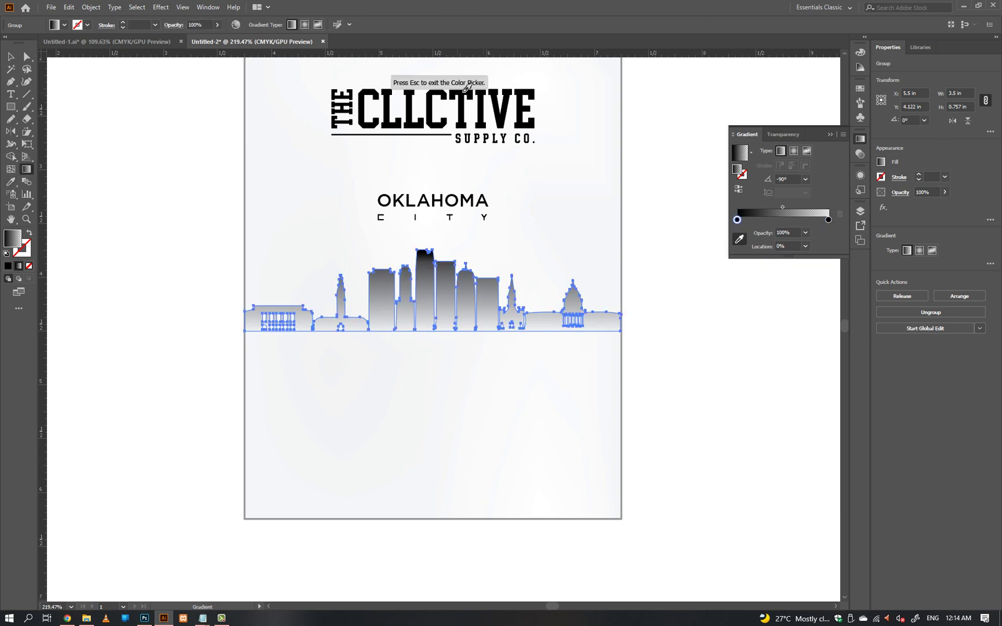
key("Escape")
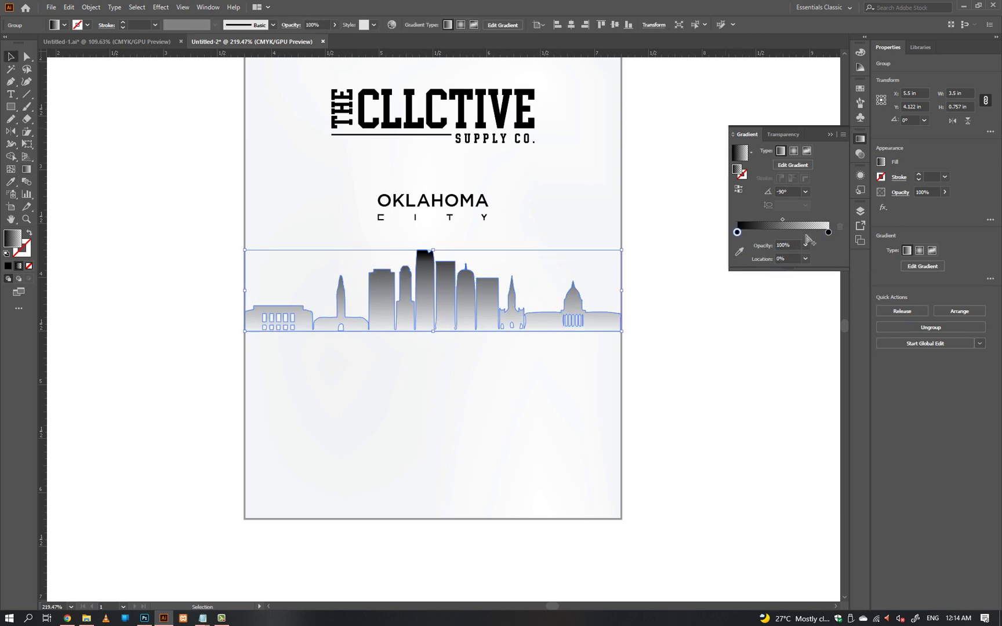
- Redraw the skyline's vertical gradient from above the buildings down to their base for a soft grey fade into the pouch
left_click(663, 285)
left_click_drag(665, 284, 620, 286)
left_click(543, 298)
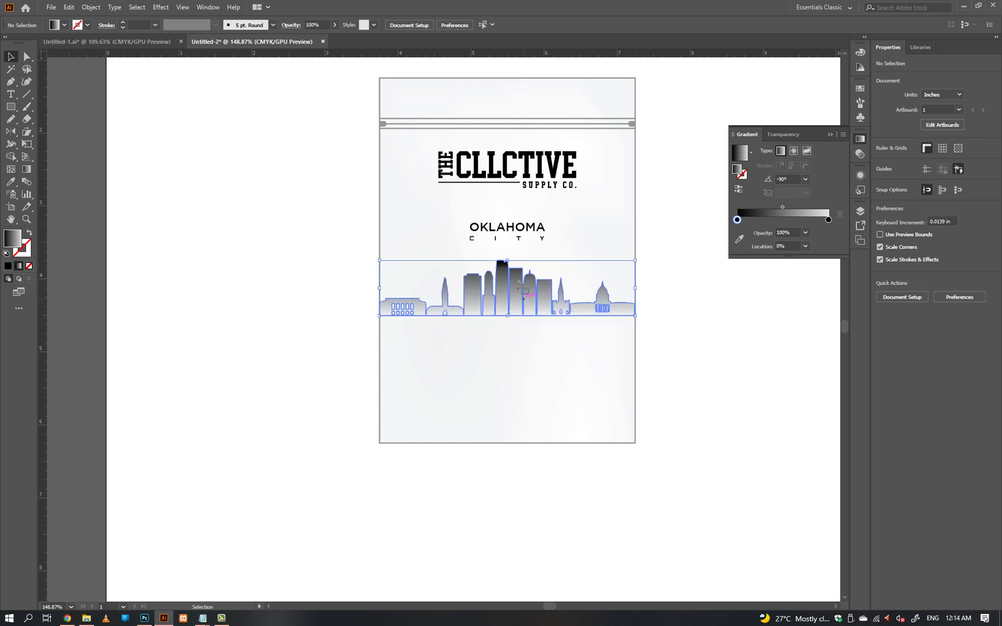
key("g")
left_click_drag(507, 264, 517, 309)
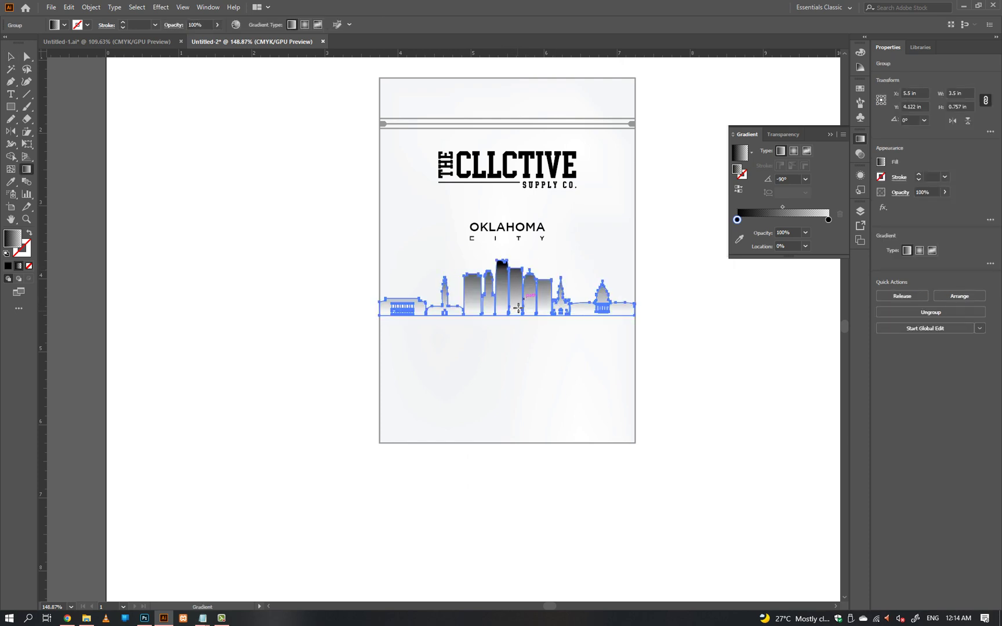
left_click(723, 270, "ctrl")
left_click(559, 292, "ctrl")
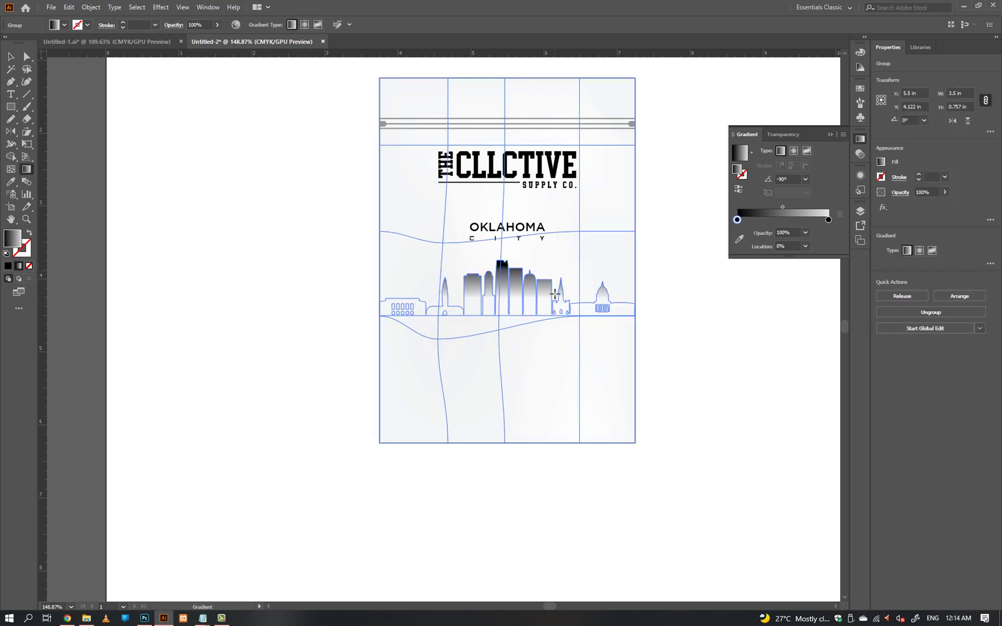
left_click_drag(572, 232, 595, 309)
left_click(748, 316, "ctrl")
key("ctrl+z")
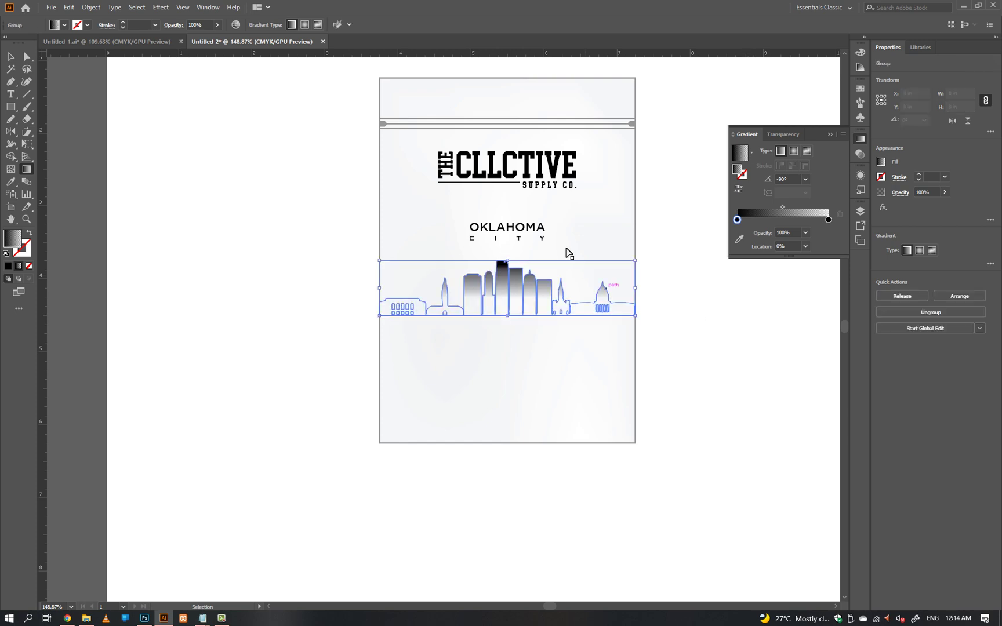
left_click(709, 322)
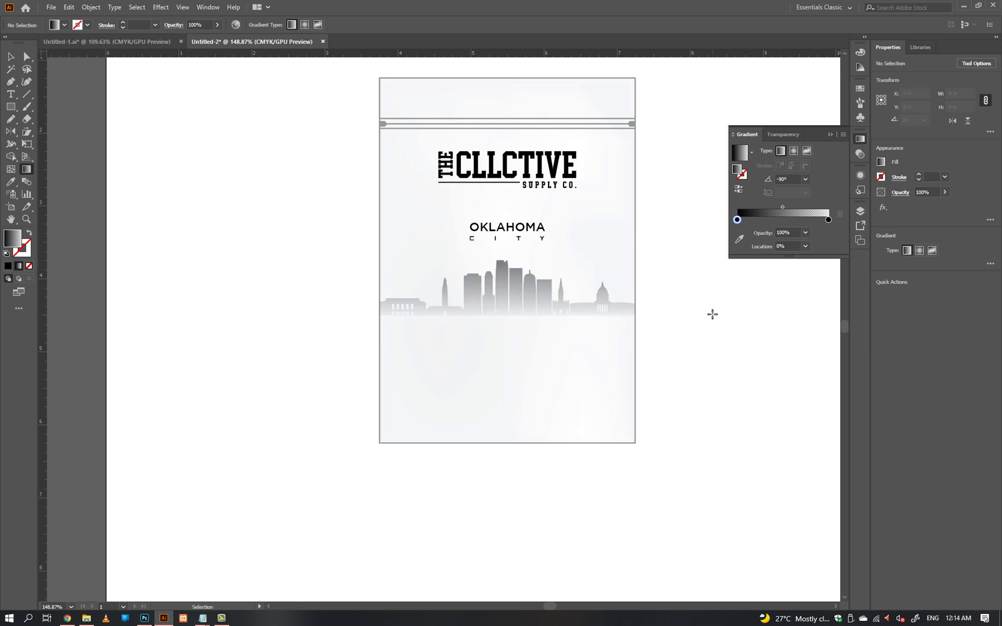
left_click_drag(628, 313, 835, 315)
left_click_drag(838, 316, 648, 318)
left_click_drag(561, 314, 624, 358)
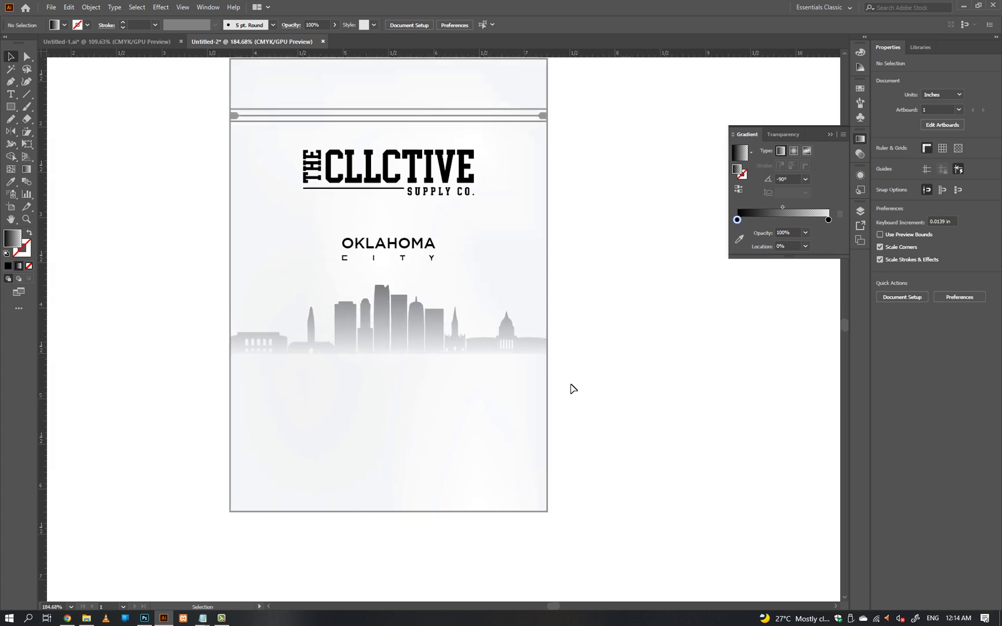
- Check the brief for the next item and add the text NO .4 in Inversionz Unboxed below the skyline
mouse_move(200, 623)
left_click(239, 585)
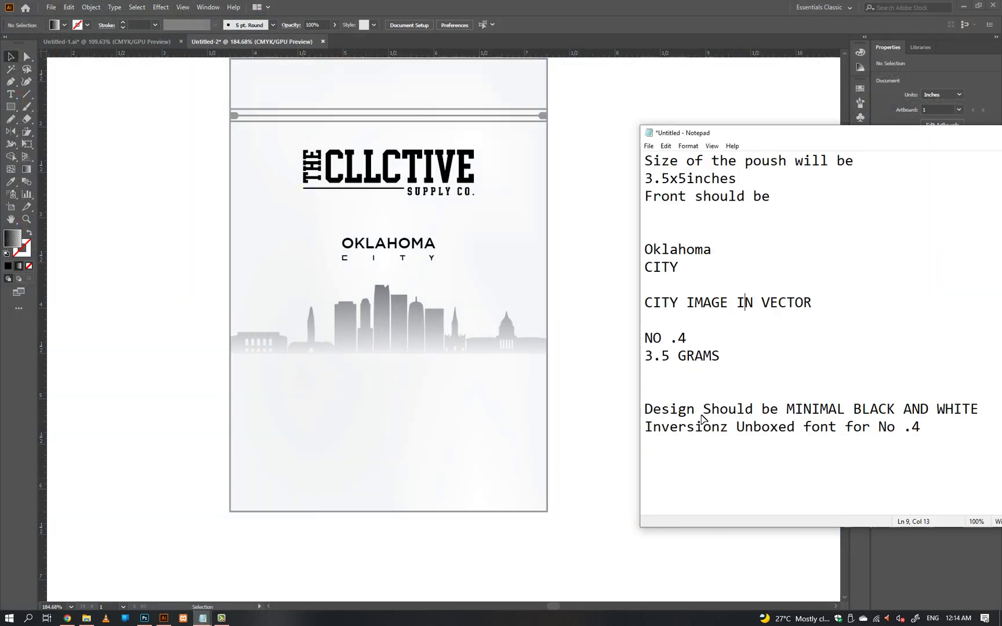
left_click_drag(687, 336, 655, 338)
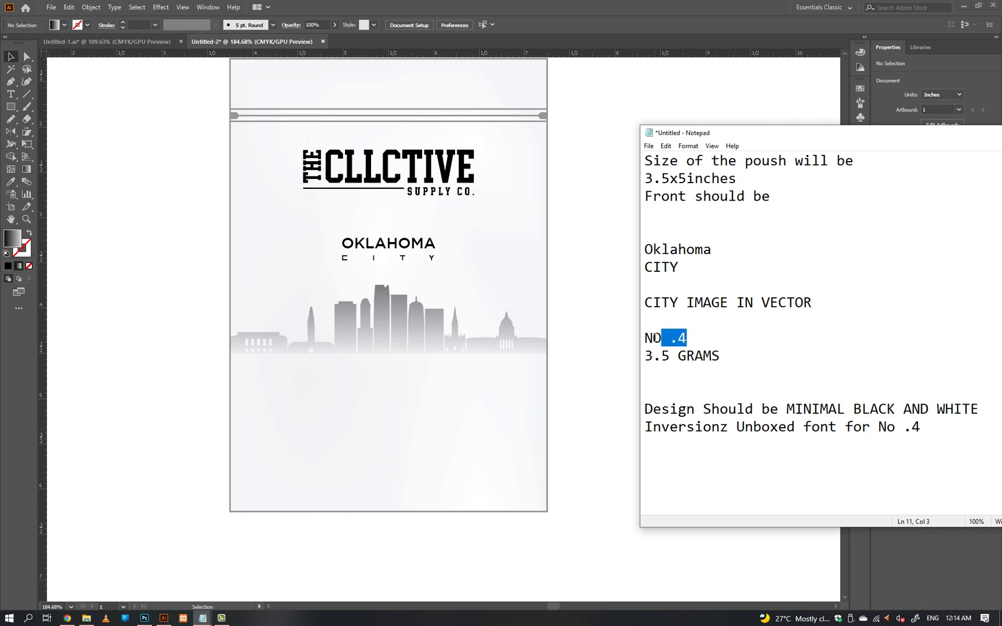
left_click(576, 342)
key("a")
left_click(405, 258)
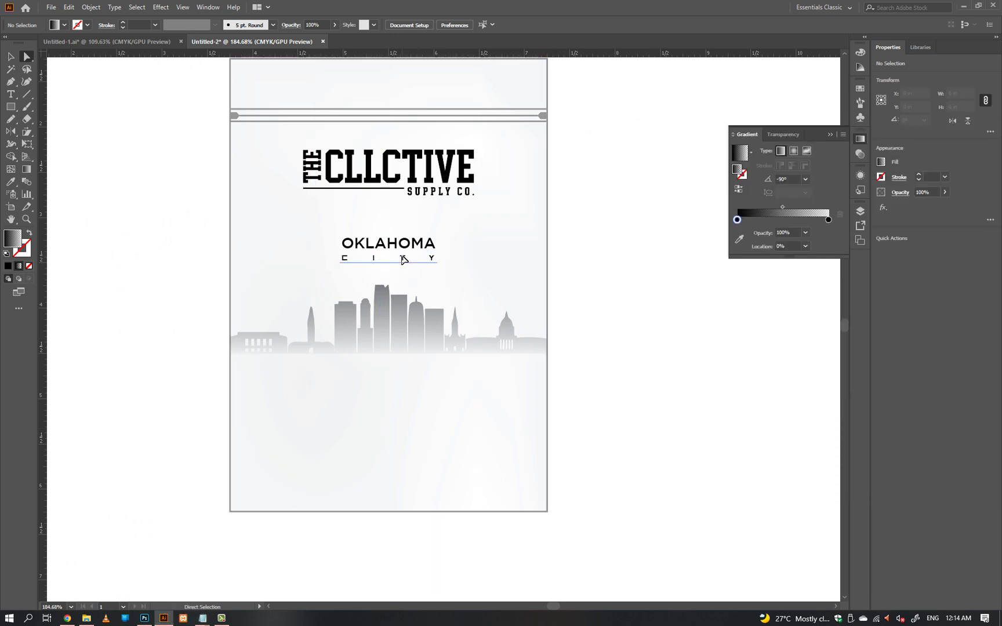
key("t")
left_click(343, 433)
type("NO .4")
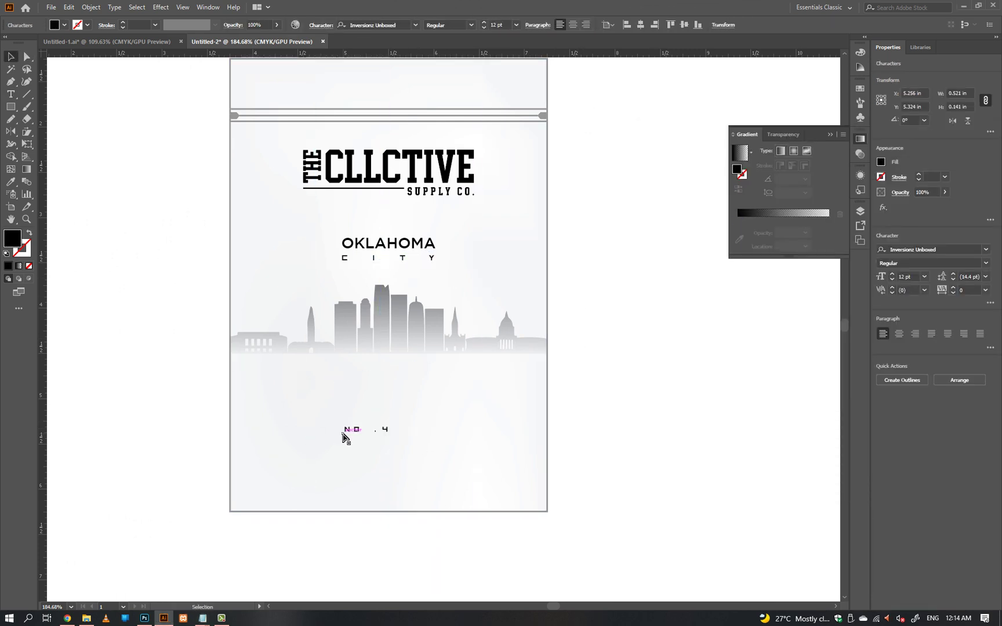
- Enlarge the NO .4 text to about 34 pt and centre it horizontally on the pouch
left_click_drag(390, 429, 433, 432)
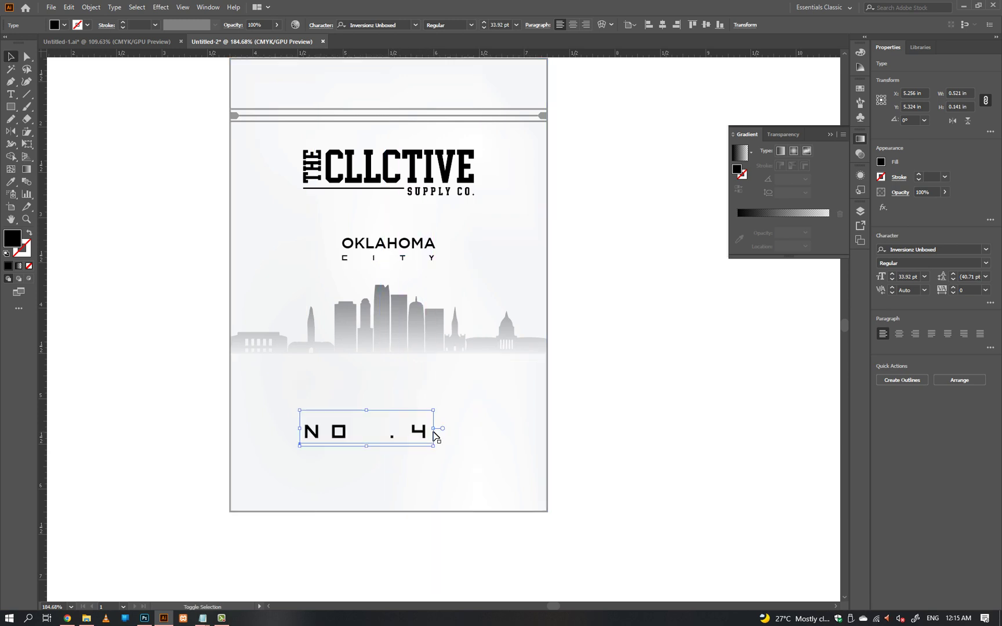
left_click(485, 410, "shift")
left_click(917, 251)
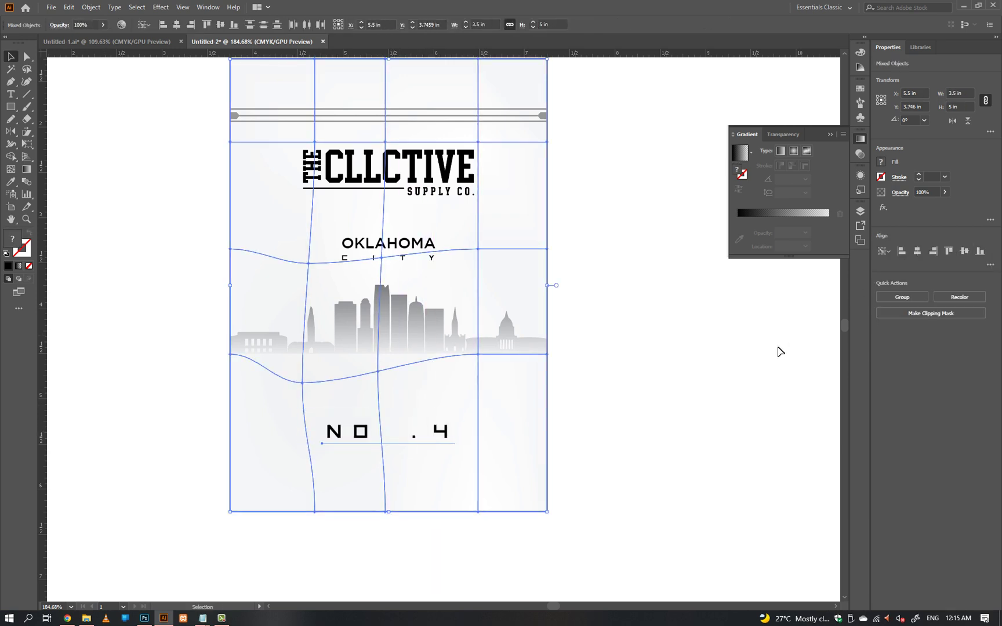
left_click(778, 351)
left_click_drag(655, 386, 717, 351)
scroll(533, 361, "up", 1)
- Enlarge NO .4 to about 45 pt, move it up closer to the skyline and centre it with the logo
left_click(503, 404)
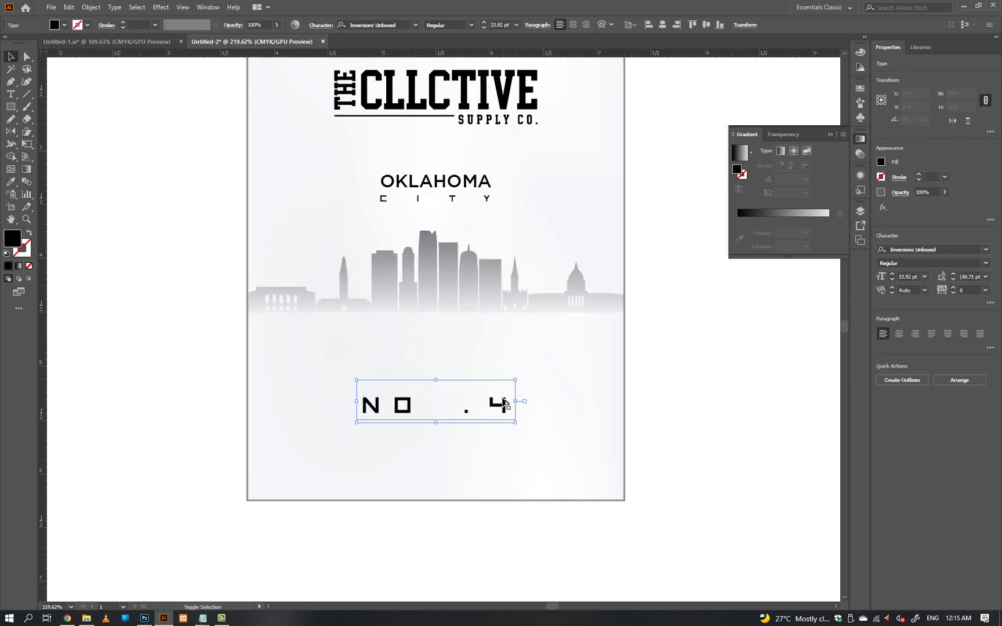
left_click_drag(503, 402, 551, 366)
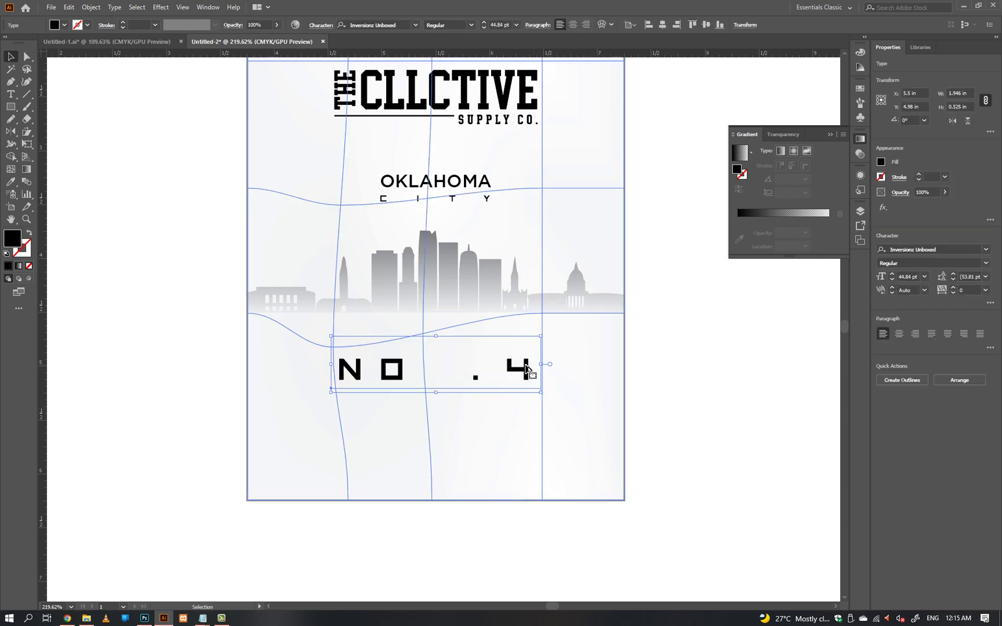
left_click(507, 105, "shift")
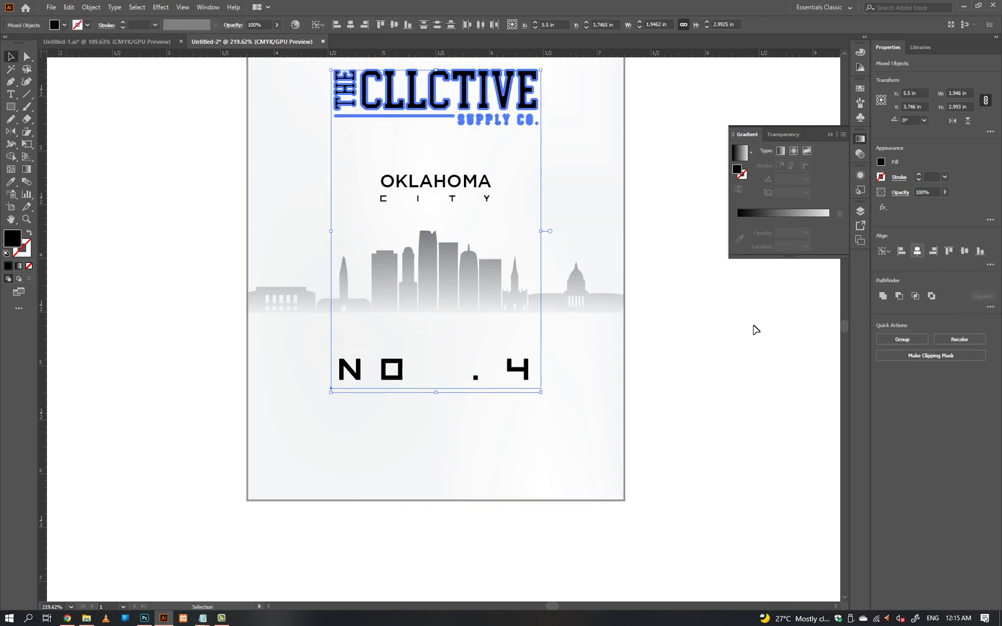
left_click(729, 346)
key("t")
left_click_drag(502, 372, 567, 373)
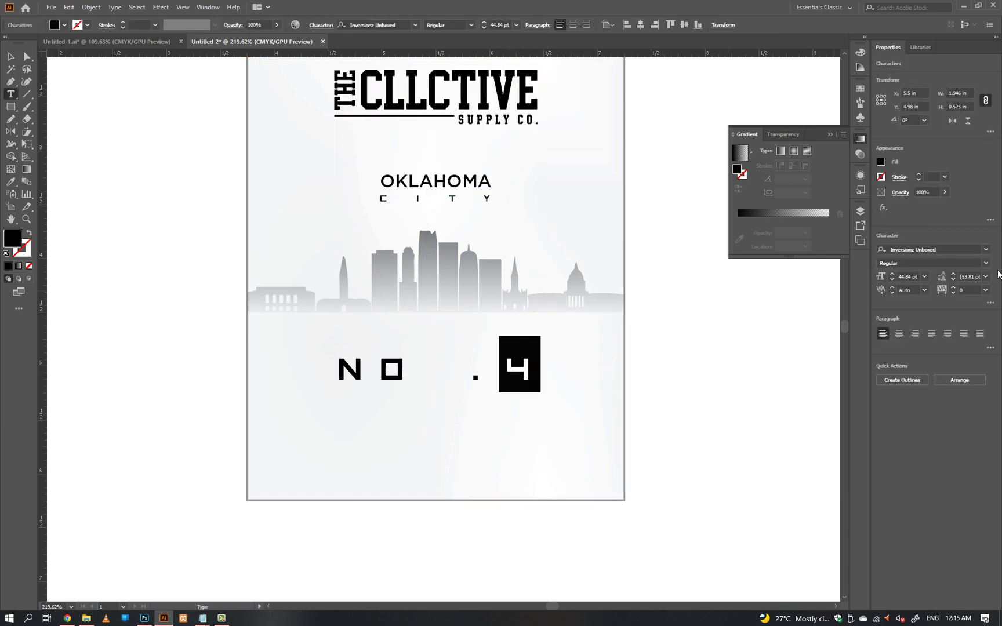
key("Escape")
left_click(789, 326)
- Give the NO .4 text a 1 pt black outline and a white fill
left_click(521, 374)
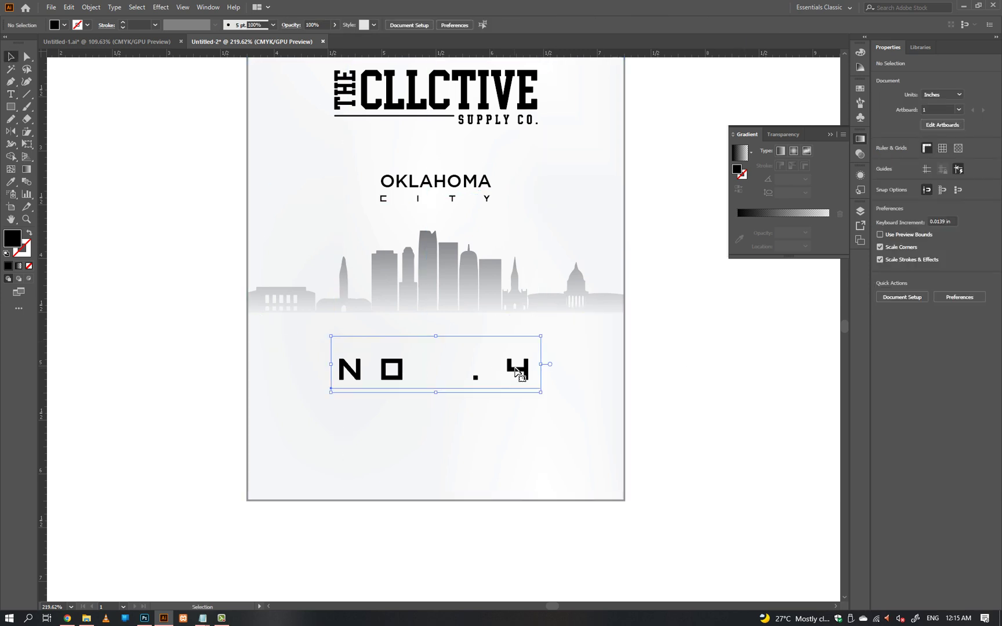
left_click_drag(511, 376, 548, 380)
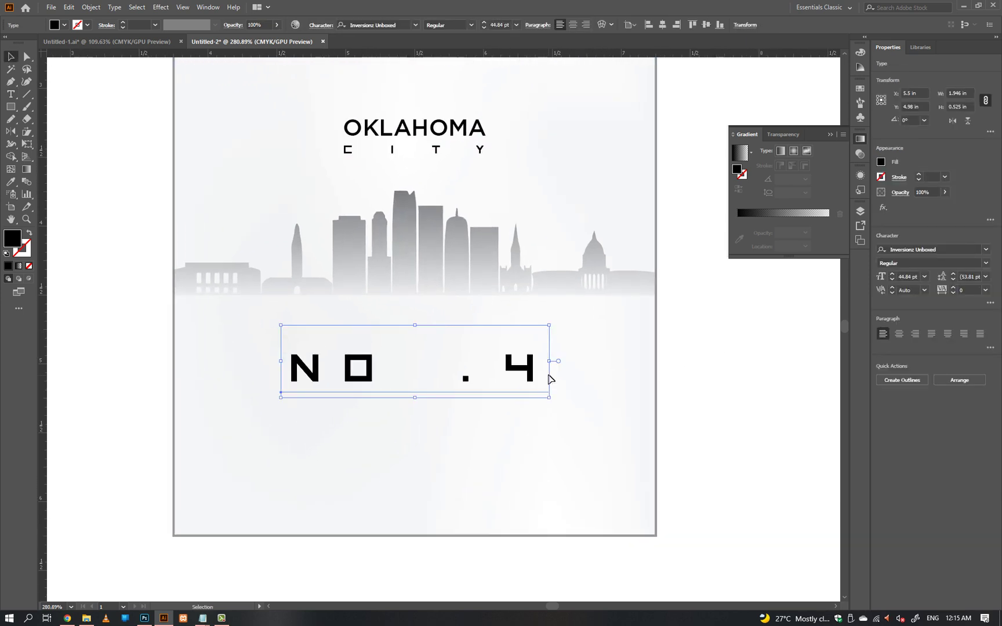
key("shift+x")
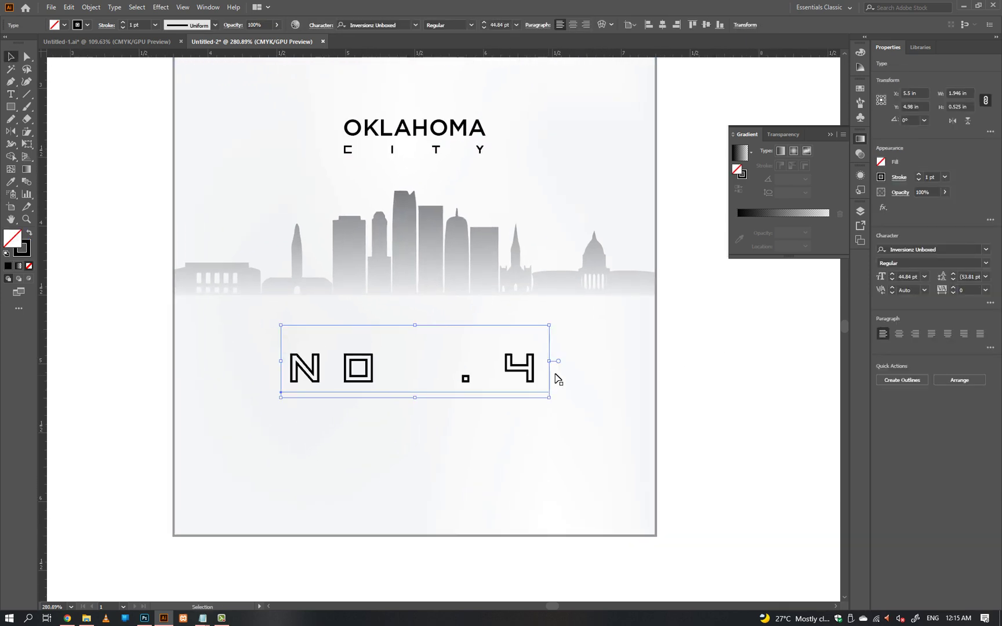
key("i")
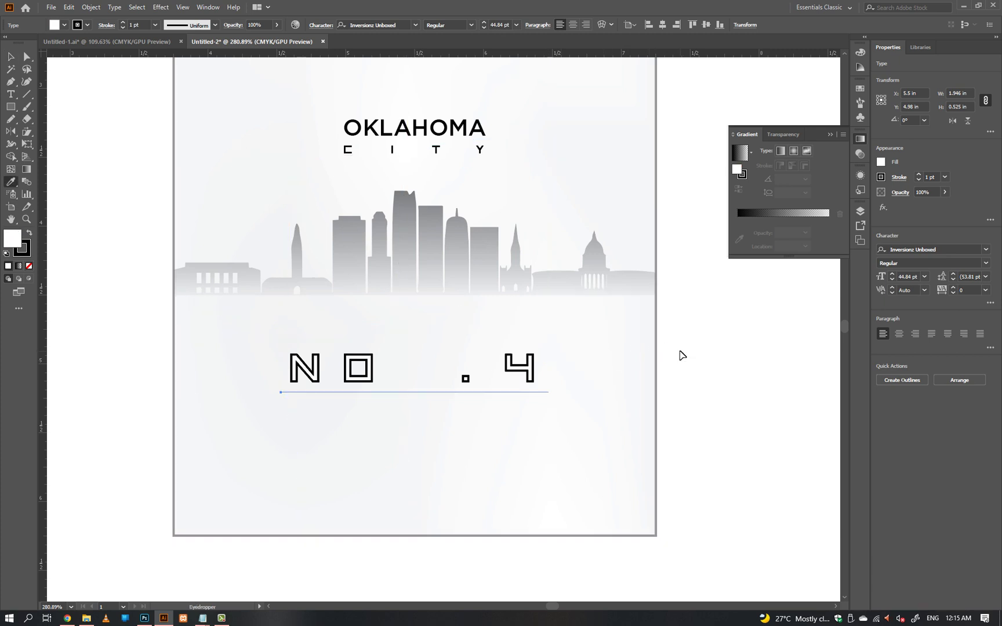
key("v")
- Duplicate NO .4 slightly down and to the right behind the original, and make the copy solid black without a stroke
left_click_drag(489, 373, 491, 376, "alt")
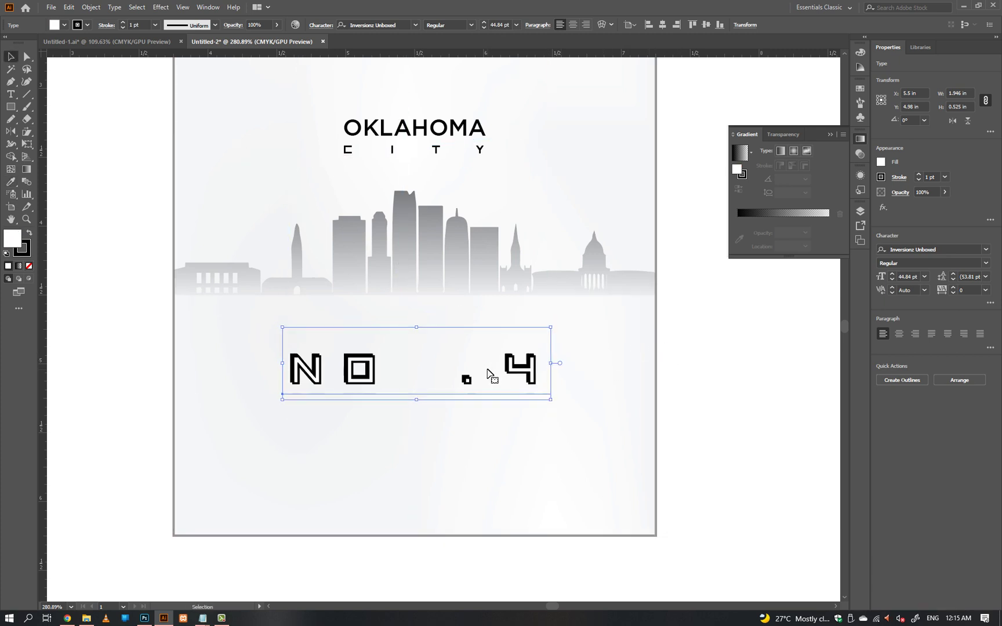
key("ctrl+d")
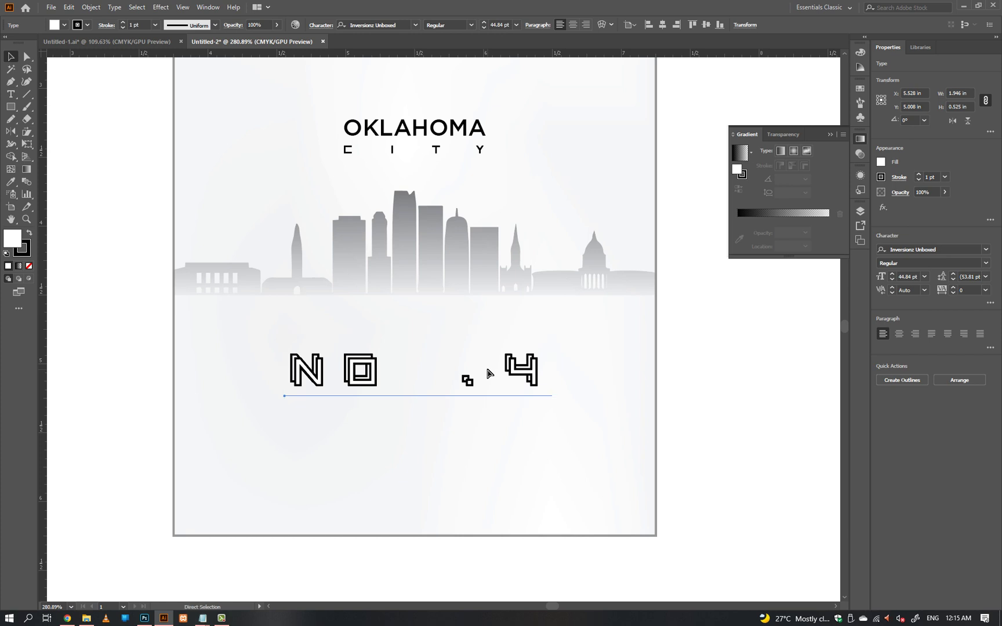
key("shift+x")
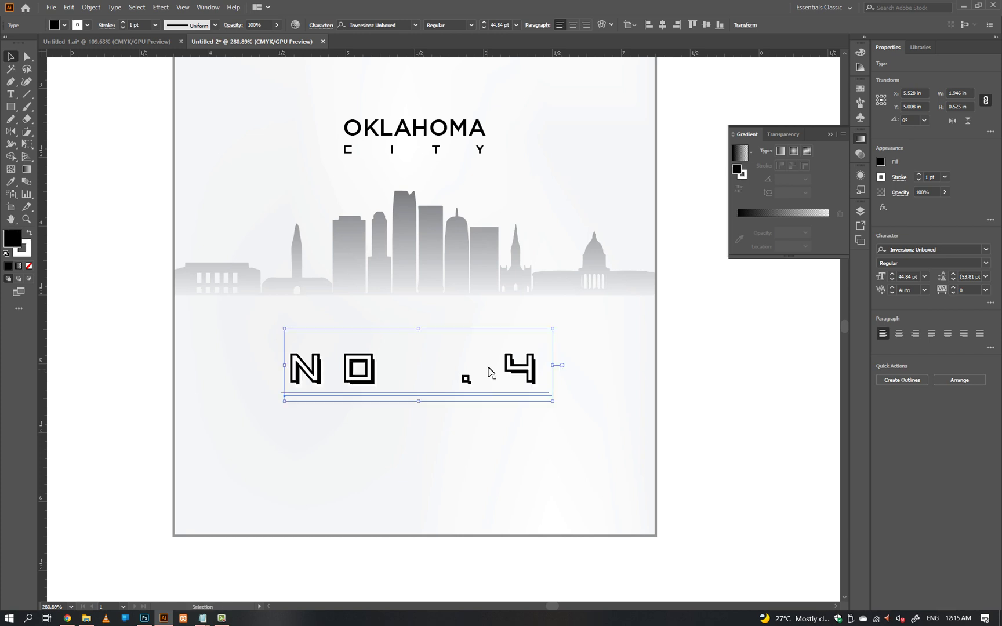
scroll(462, 385, "up", 2)
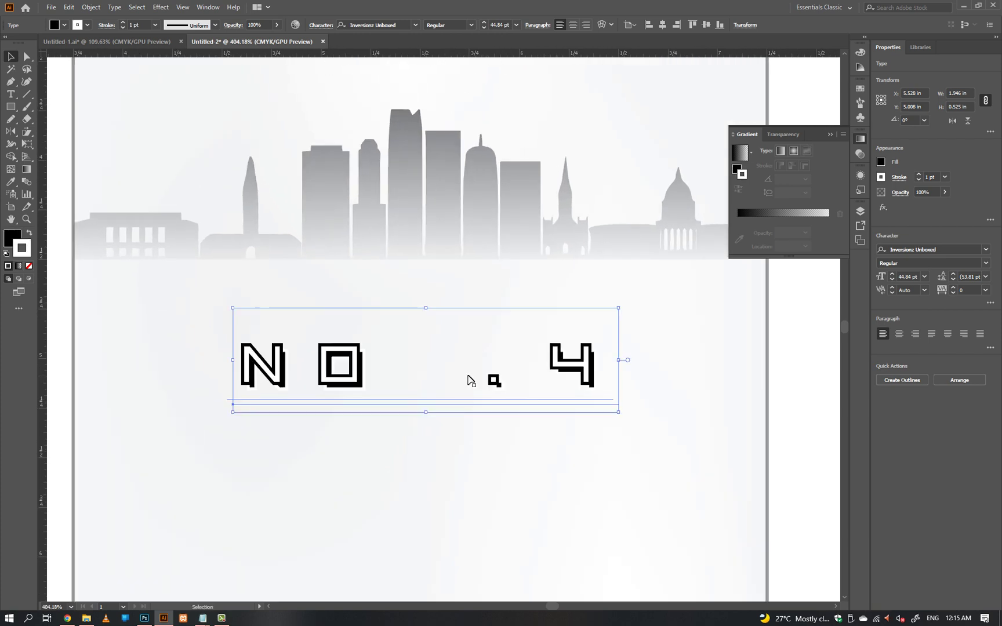
key("slash")
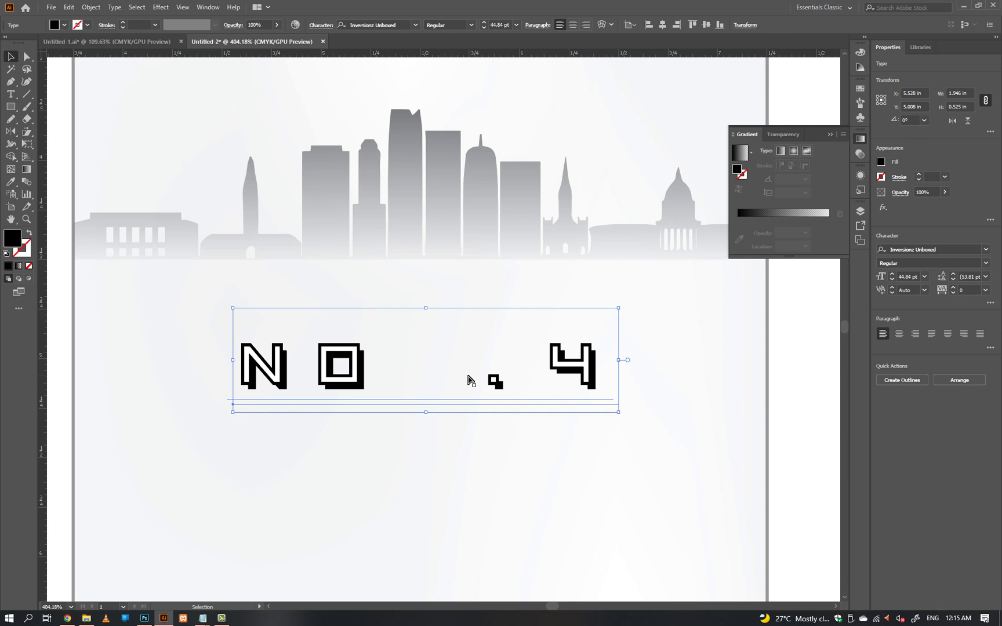
- Lock the skyline and background artwork, and nudge both stacked NO .4 texts slightly down
key("ctrl+0")
left_click(644, 377)
left_click_drag(473, 396, 533, 398)
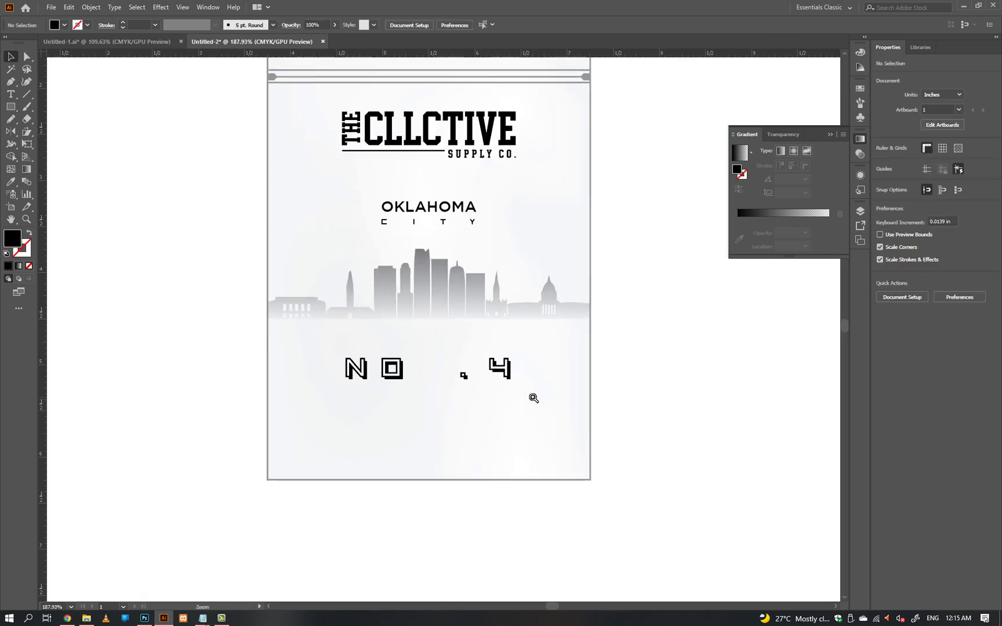
left_click_drag(565, 309, 559, 287)
key("ctrl+z")
left_click_drag(647, 365, 545, 290)
key("ctrl+2")
left_click_drag(542, 356, 357, 386)
key("Down")
key("Down")
key("Down")
key("Down")
key("Down")
key("Down")
key("Down")
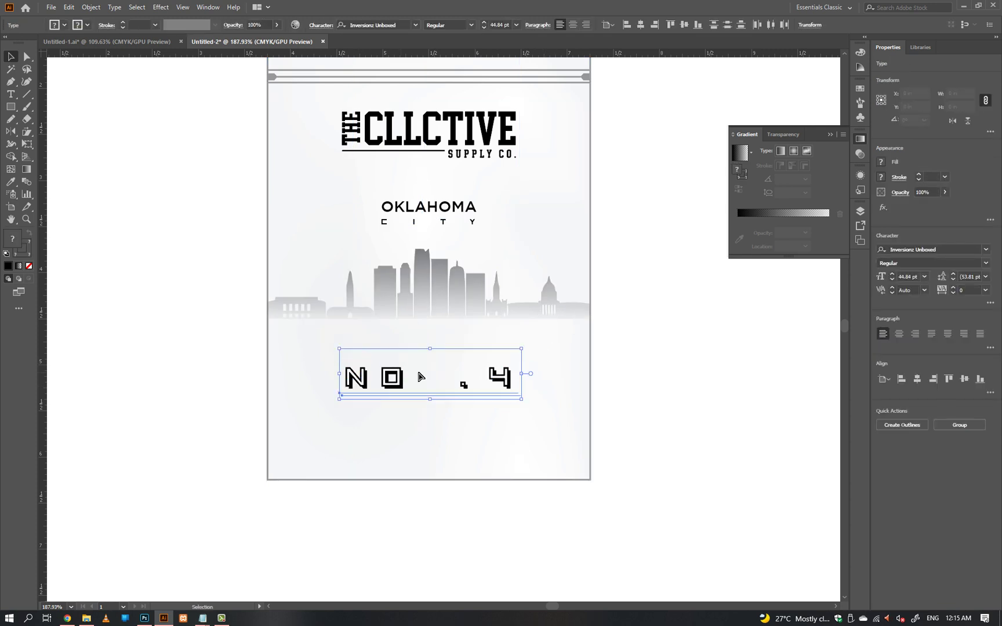
left_click(664, 351)
- Duplicate the CITY text and place the copy below NO .4, near the bottom of the pouch
key("a")
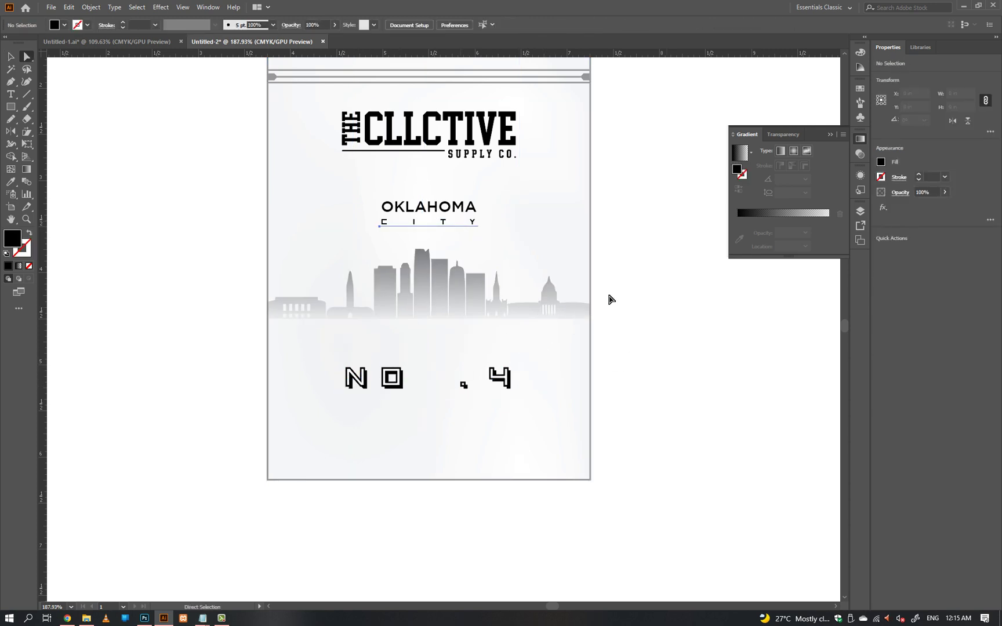
key("ctrl+c")
left_click(665, 314)
scroll(393, 419, "up", 2)
key("ctrl+v")
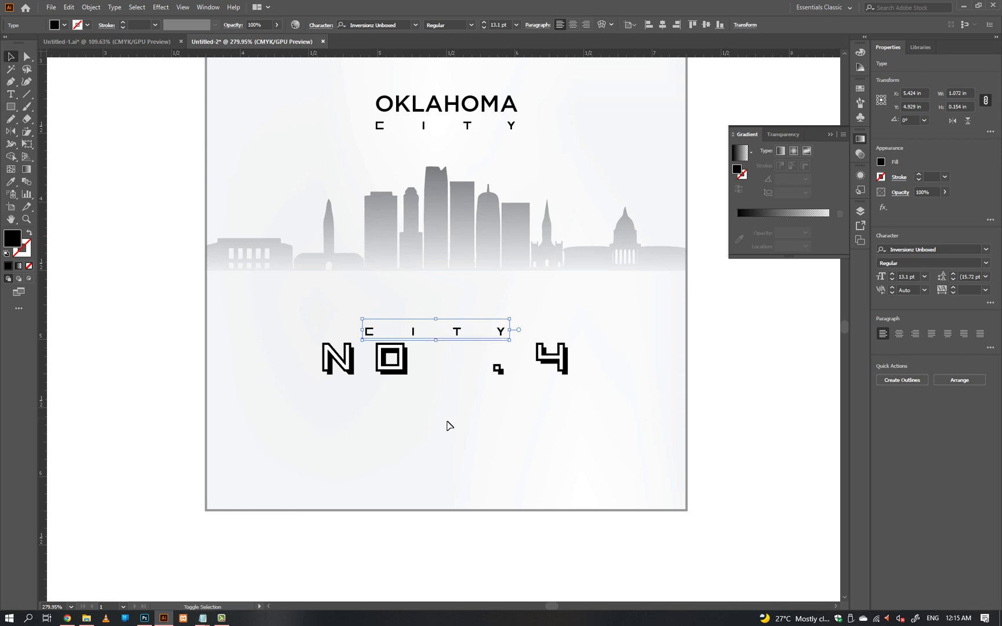
left_click_drag(458, 341, 459, 447)
- Replace the wording of the copied CITY text with 3.5GRAMS
double_click(459, 447)
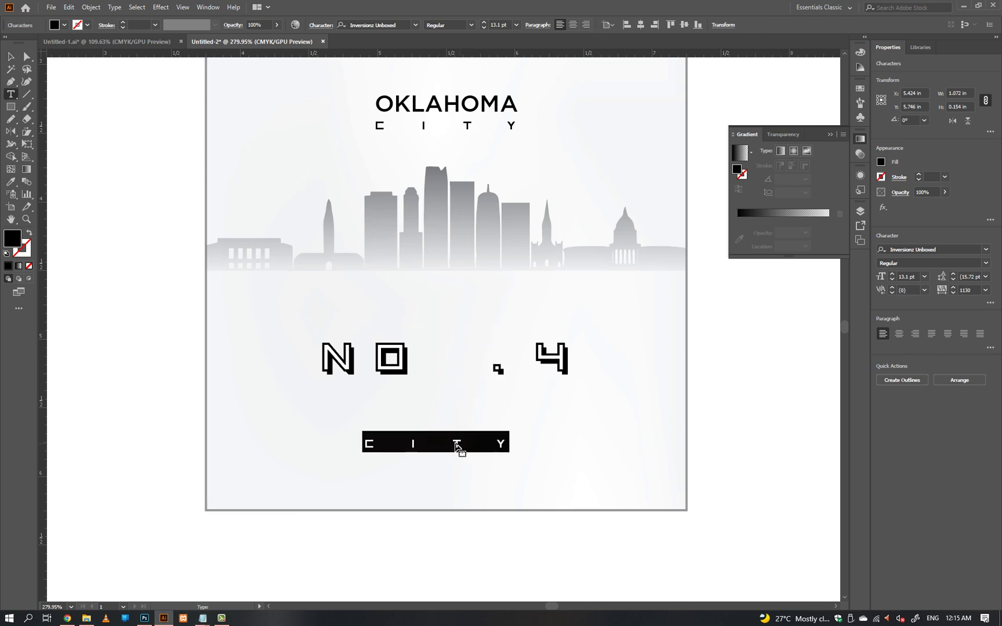
type("3.6G")
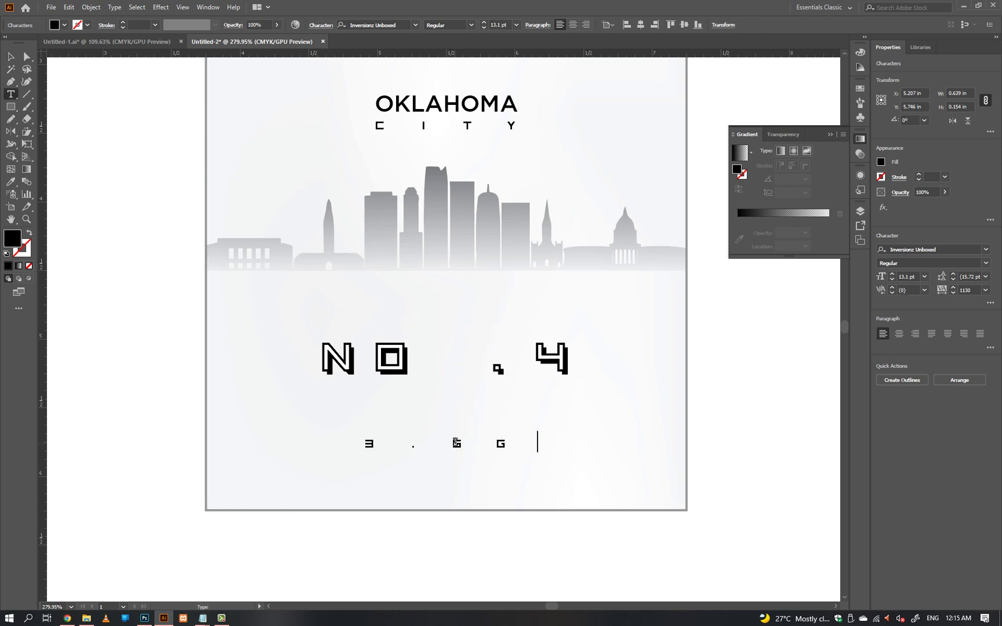
type(".5GRAMS")
key("Escape")
key("v")
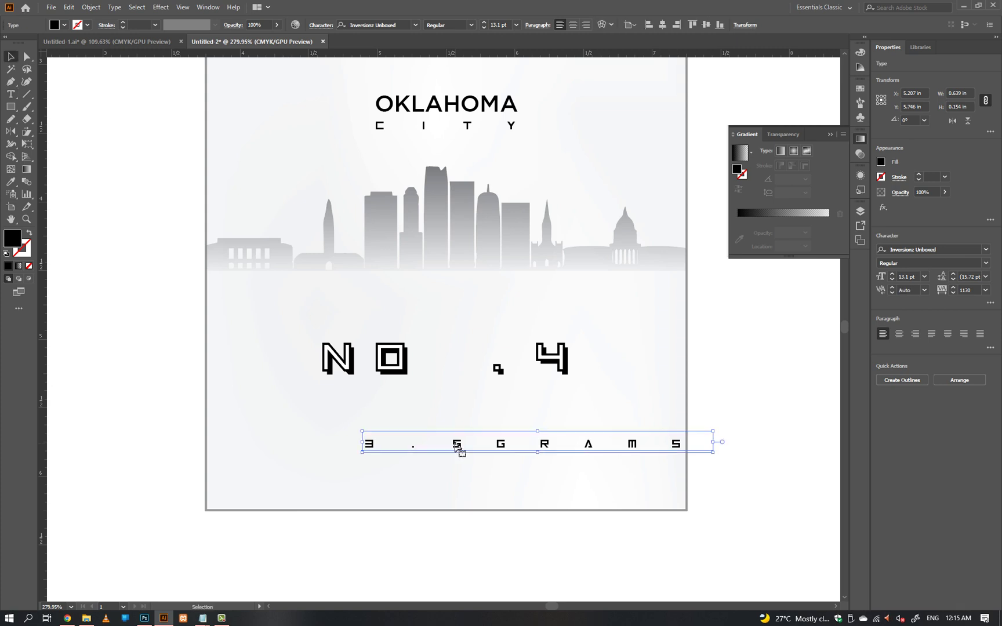
- Remove the extra tracking after the final S of 3.5GRAMS and move the text left beneath NO .4
key("t")
left_click_drag(681, 446, 714, 445)
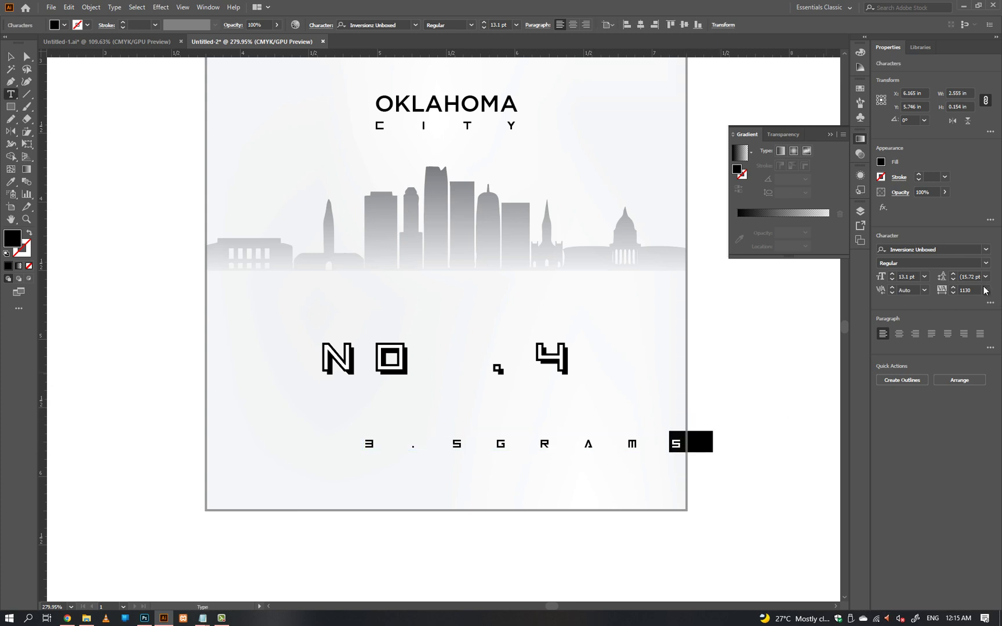
key("Escape")
left_click(768, 441)
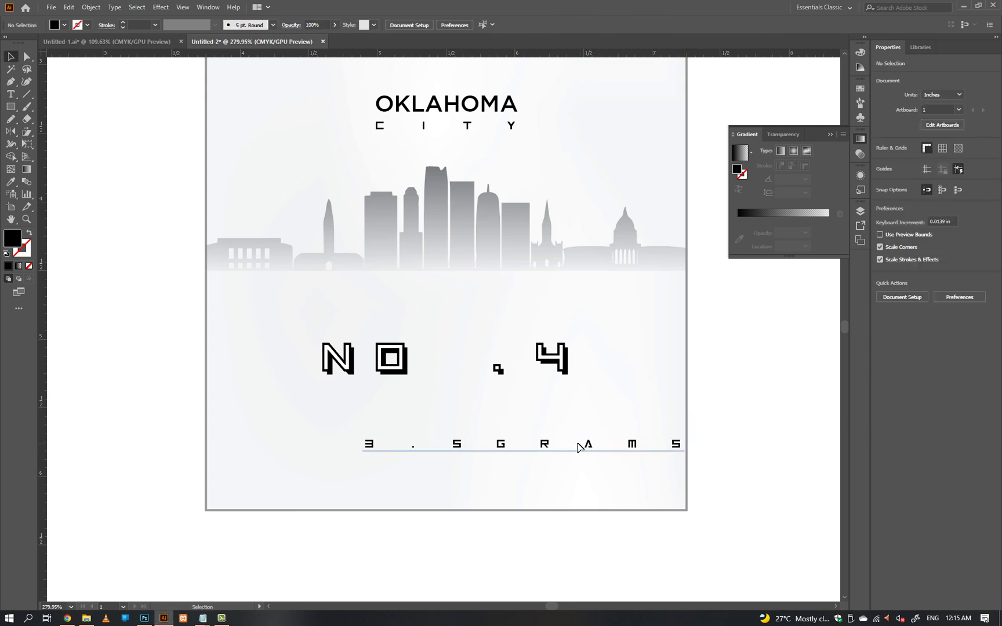
left_click_drag(579, 447, 524, 452)
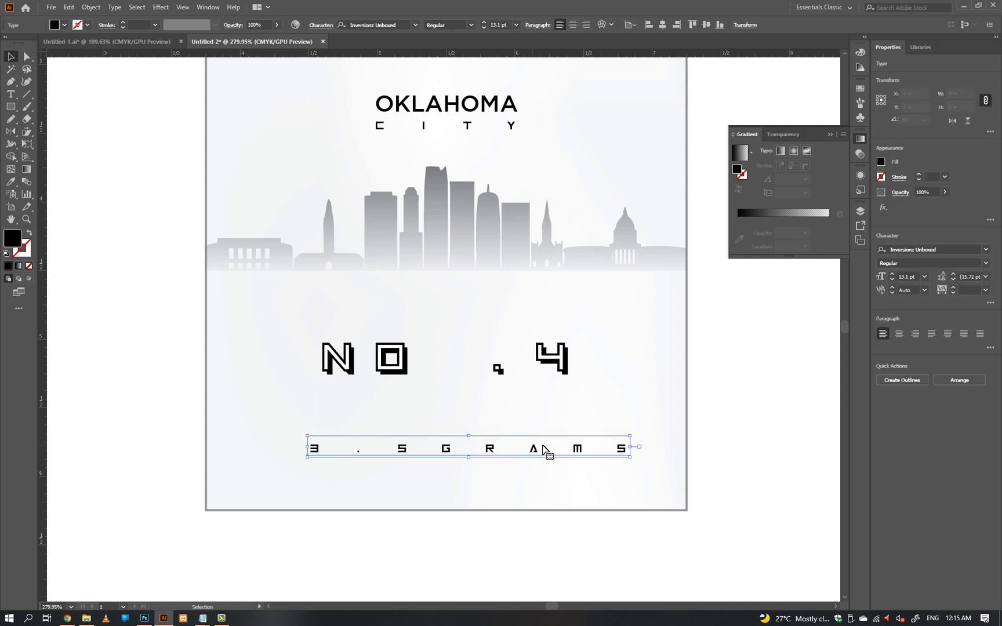
left_click(987, 292)
left_click(977, 361)
key("ctrl+z")
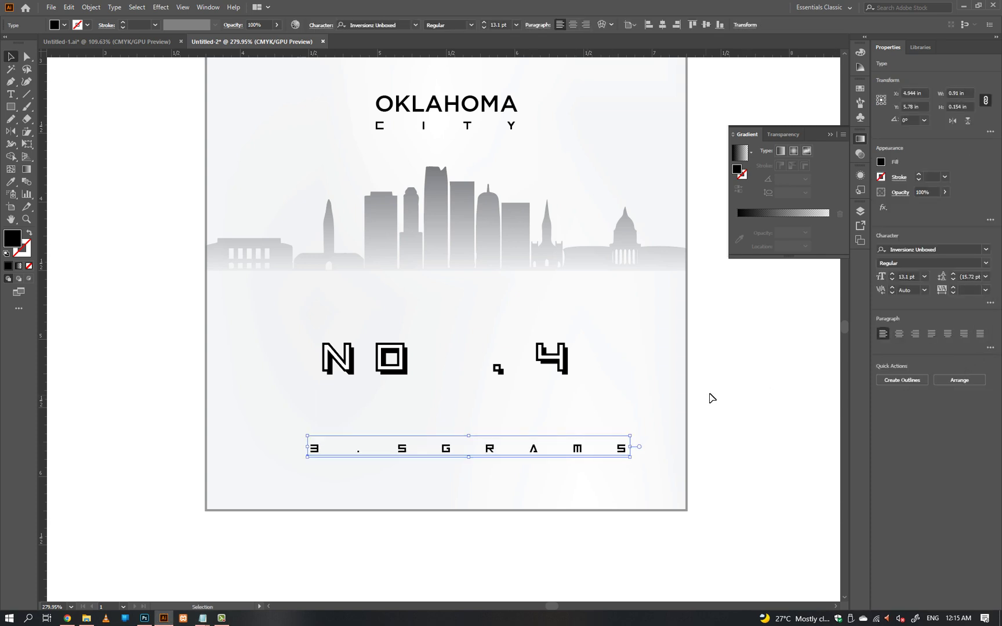
left_click(987, 291)
left_click(968, 371)
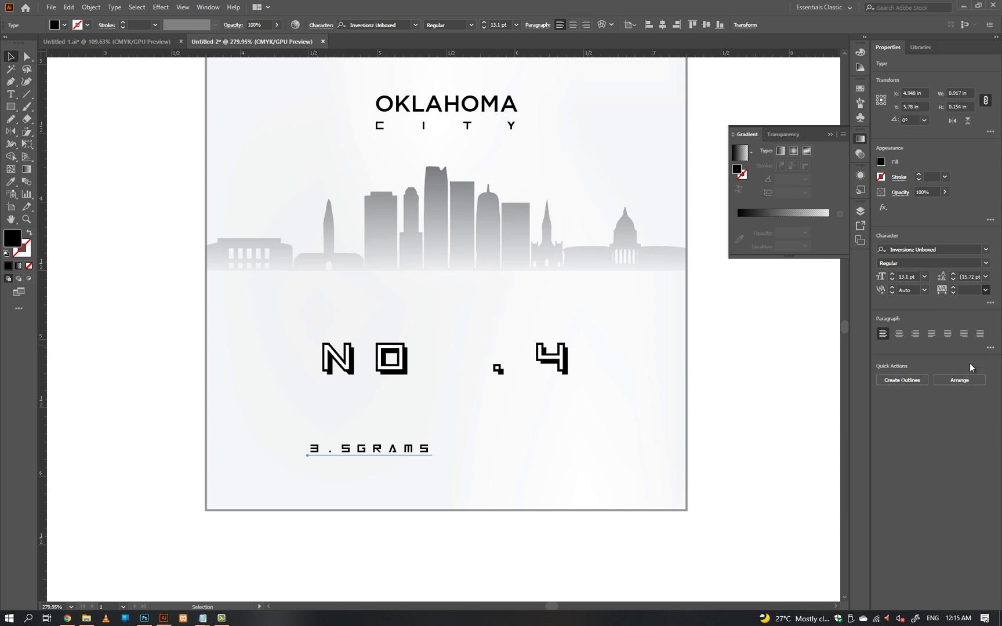
key("ctrl+z")
- Tighten the tracking of the 3.5GRAMS text and centre it horizontally with NO .4
type("0")
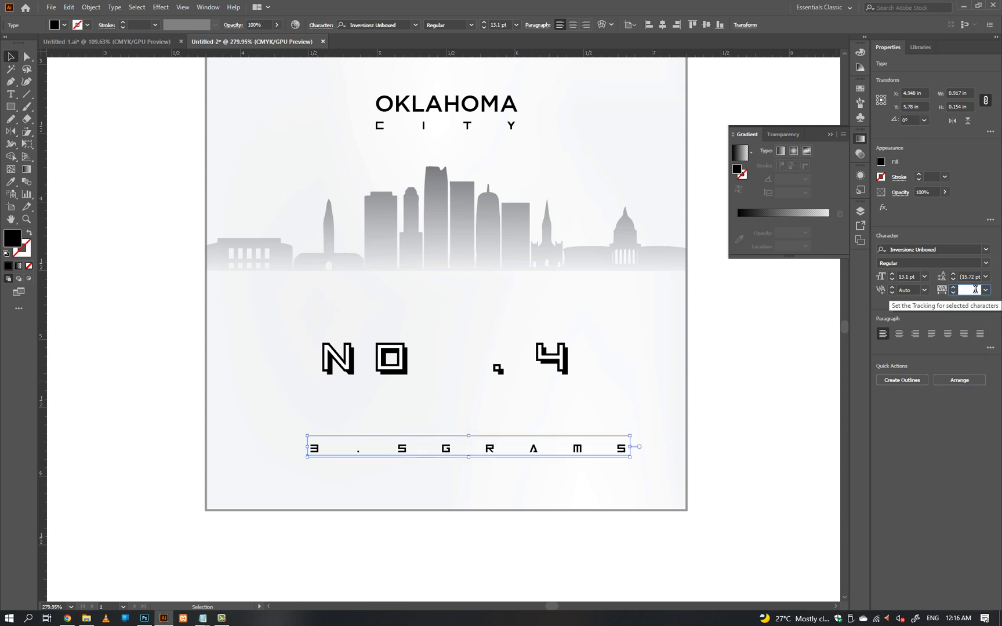
key("Return")
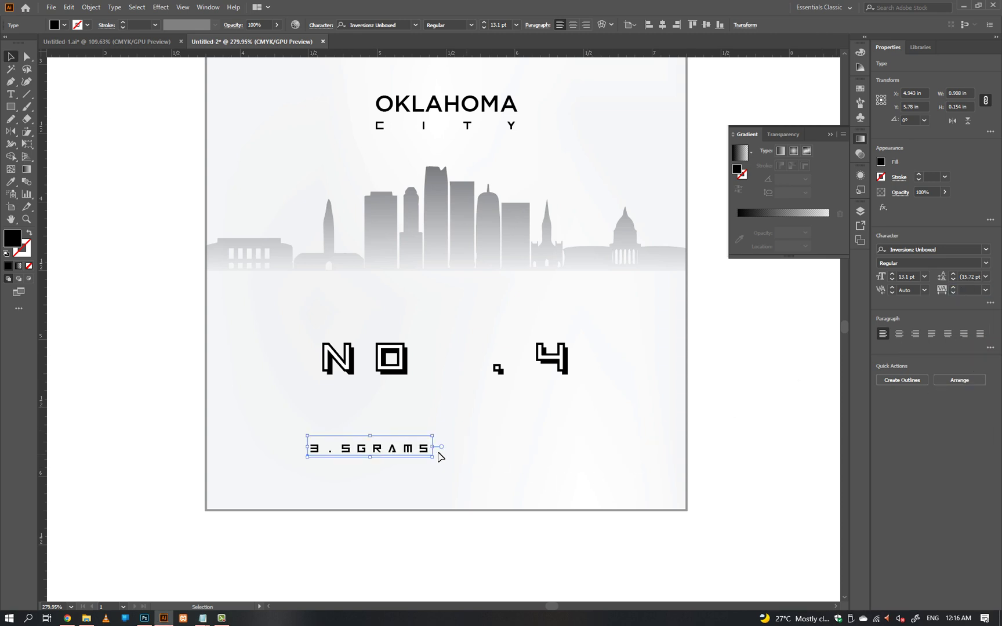
left_click(554, 363, "shift")
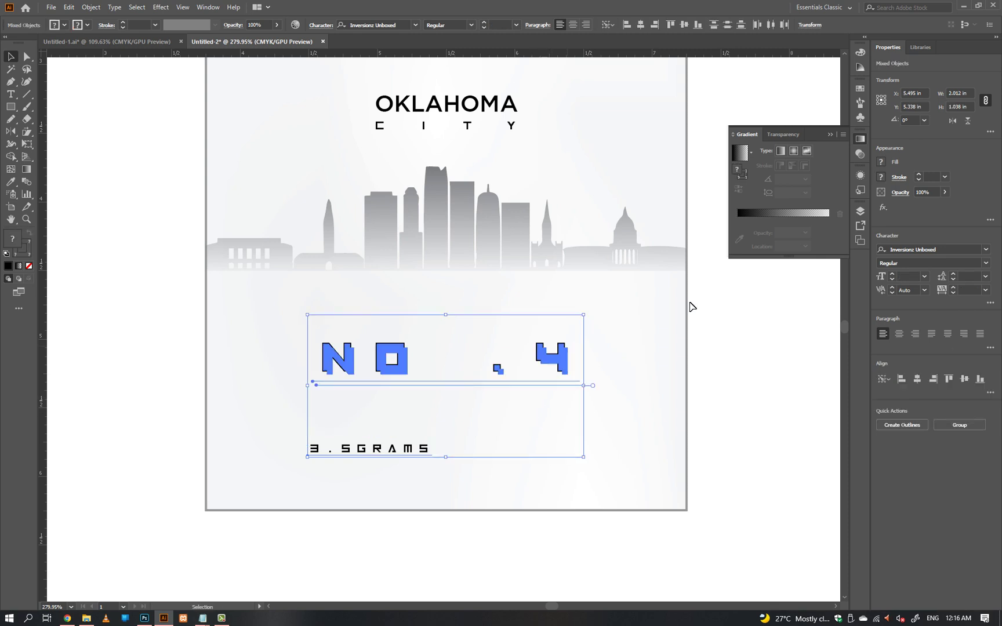
left_click(917, 379)
left_click(768, 416)
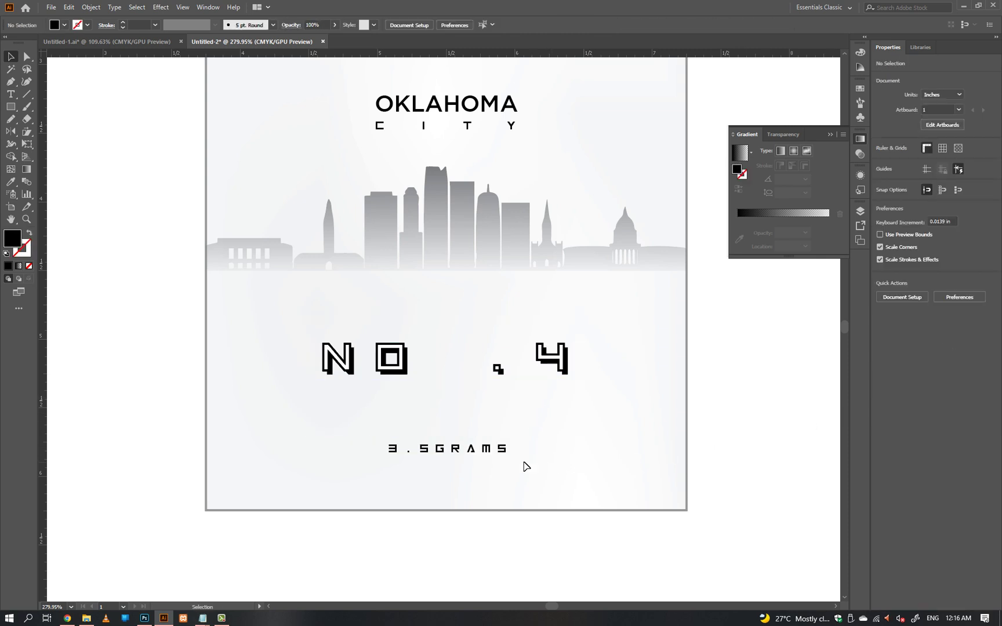
- Draw a black rectangle about 0.94 by 0.11 in behind the 3.5GRAMS text and make the text white
key("m")
left_click_drag(382, 440, 511, 455)
key("ctrl+y")
left_click(487, 451, "ctrl")
key("ctrl+y")
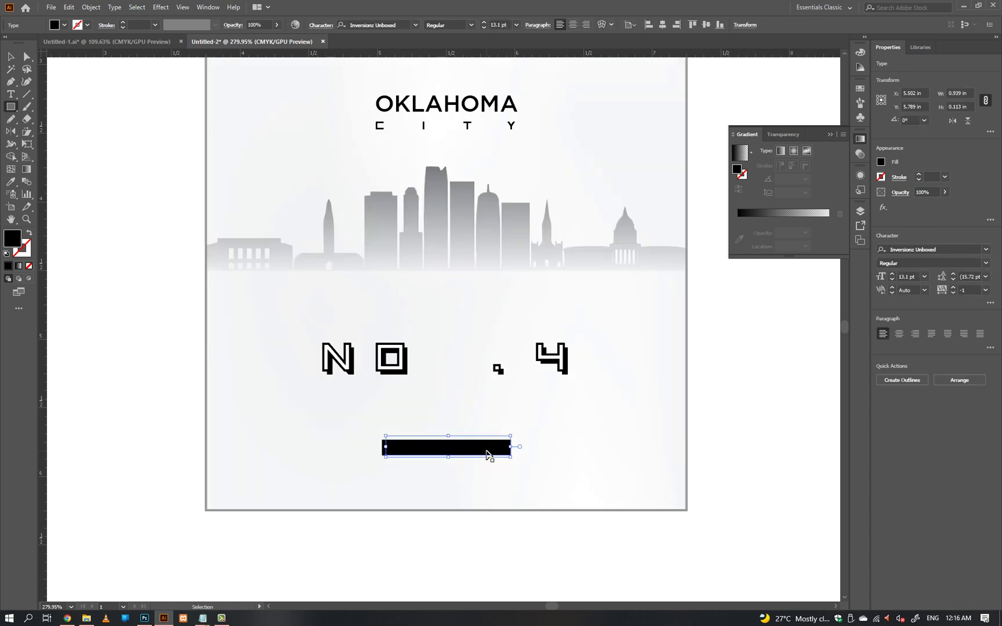
key("ctrl+shift+a")
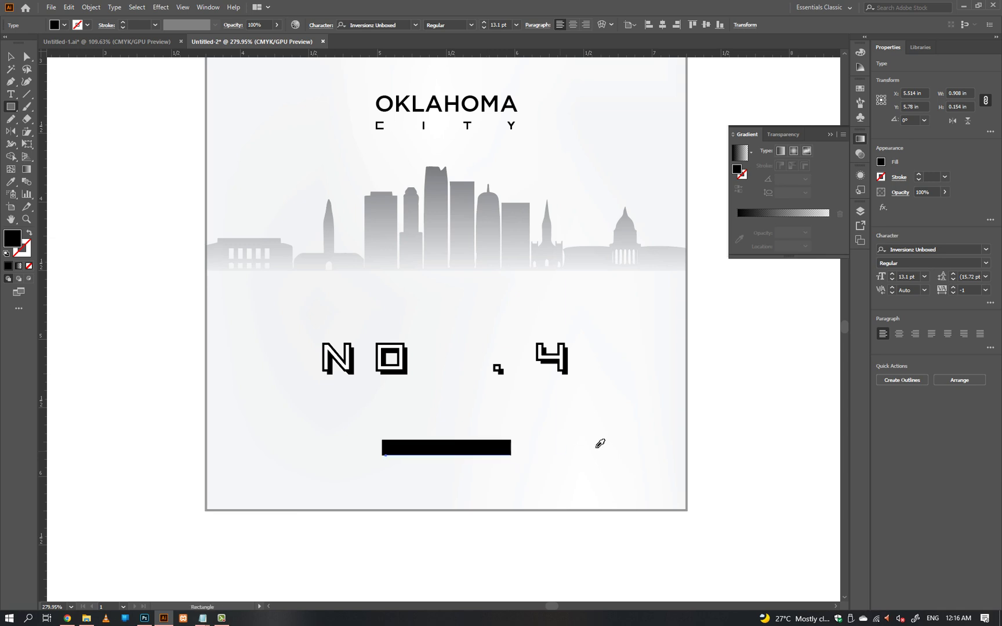
key("i")
left_click(717, 412)
key("ctrl+shift+a")
key("ctrl+0")
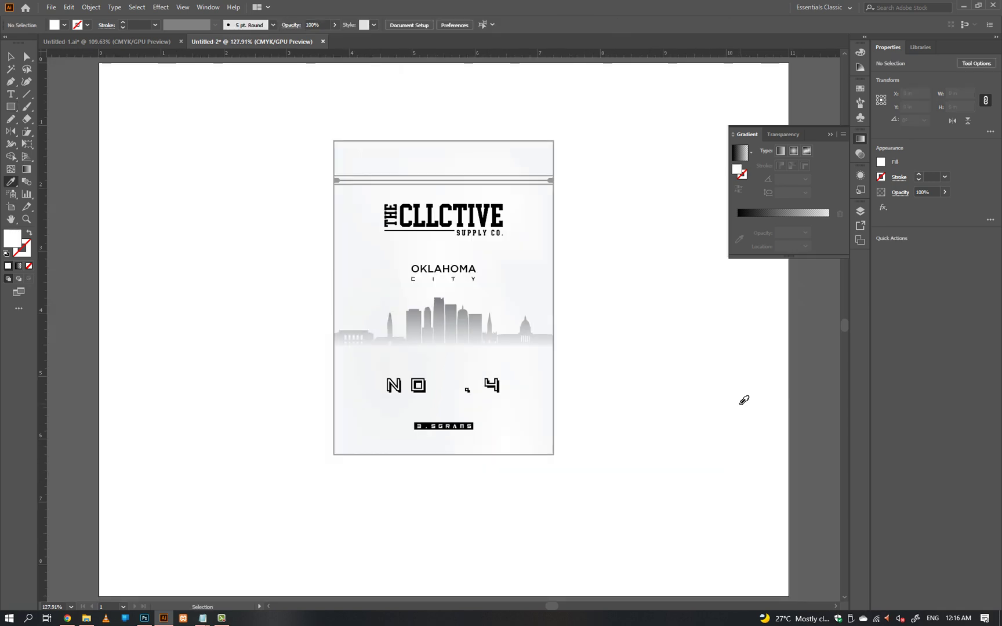
- Shift the black rectangle slightly right so it is centred horizontally behind the white 3.5GRAMS text
key("v")
left_click_drag(411, 425, 686, 426)
left_click_drag(500, 415, 330, 389)
key("a")
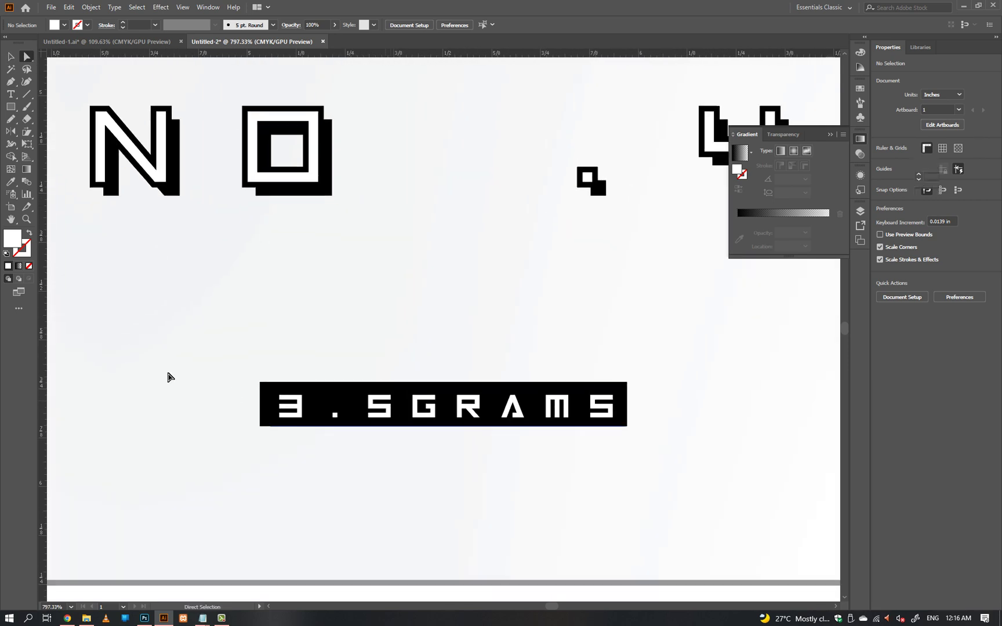
left_click(270, 397)
left_click_drag(270, 397, 270, 399)
key("ctrl+z")
key("ctrl+z")
left_click(267, 398)
left_click_drag(431, 378, 116, 410)
key("v")
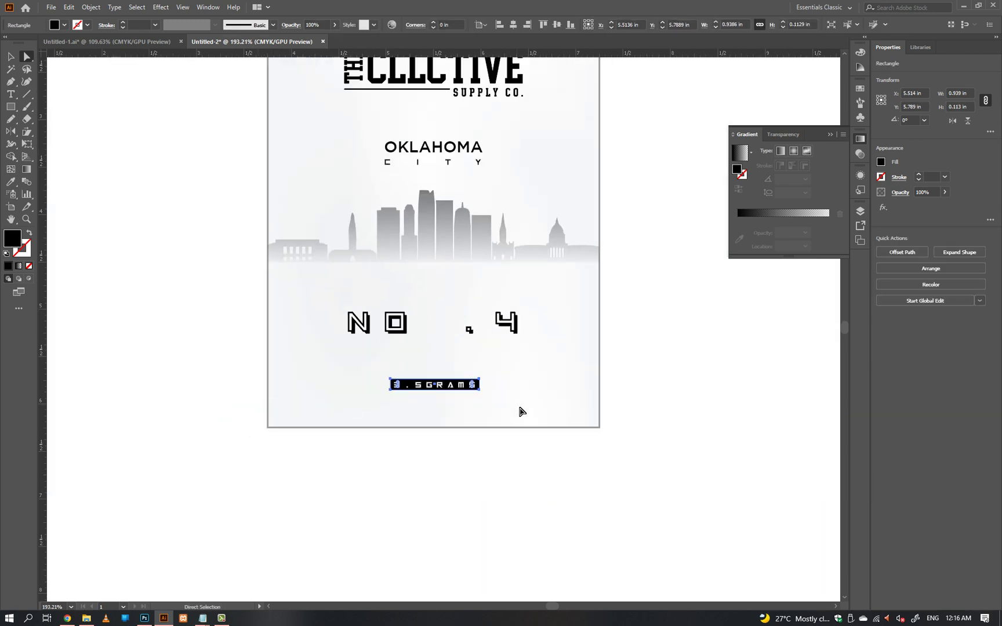
left_click(548, 485)
key("ctrl+0")
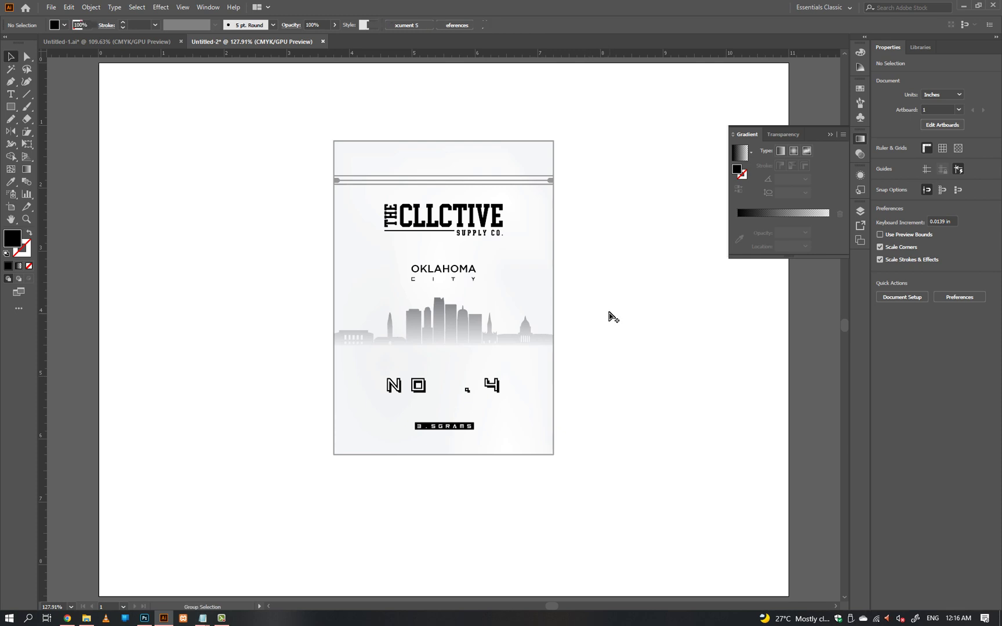
- Convert the pouch outline and the zip seal lines into guides and hide the guides
left_click(554, 259)
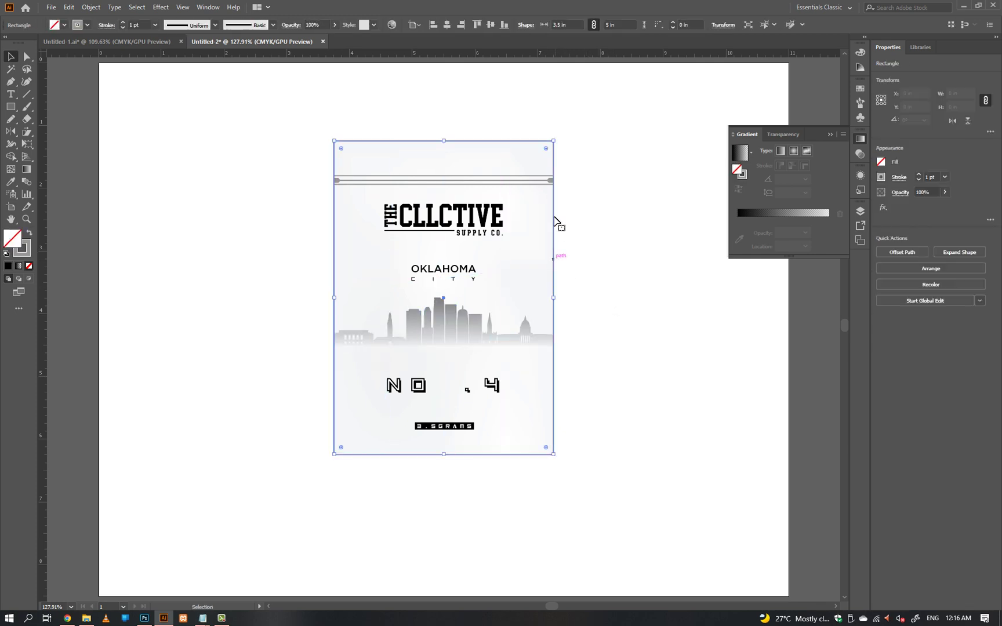
left_click(550, 181, "shift")
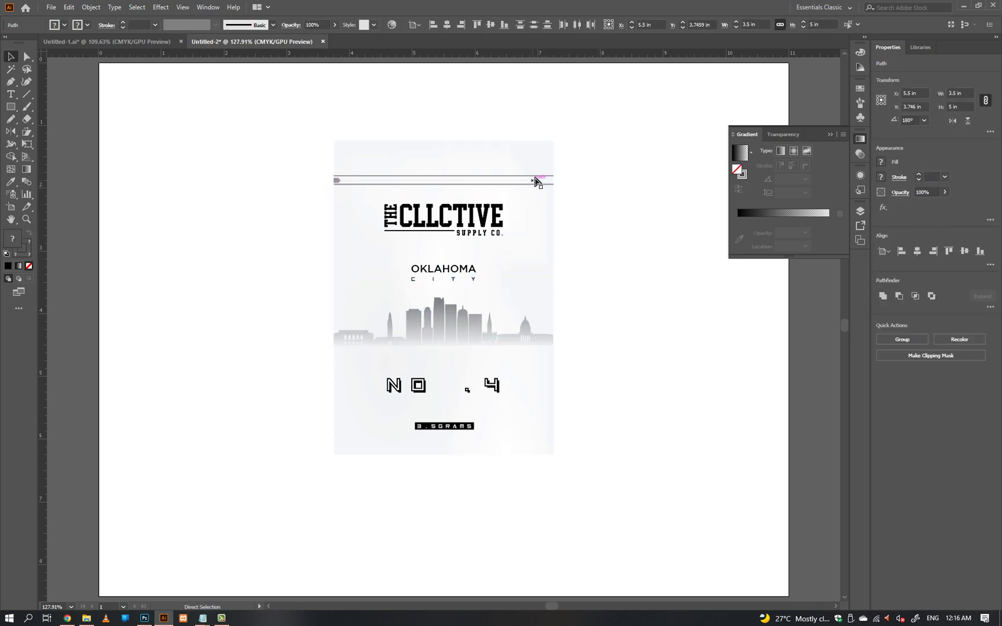
scroll(528, 188, "up", 2)
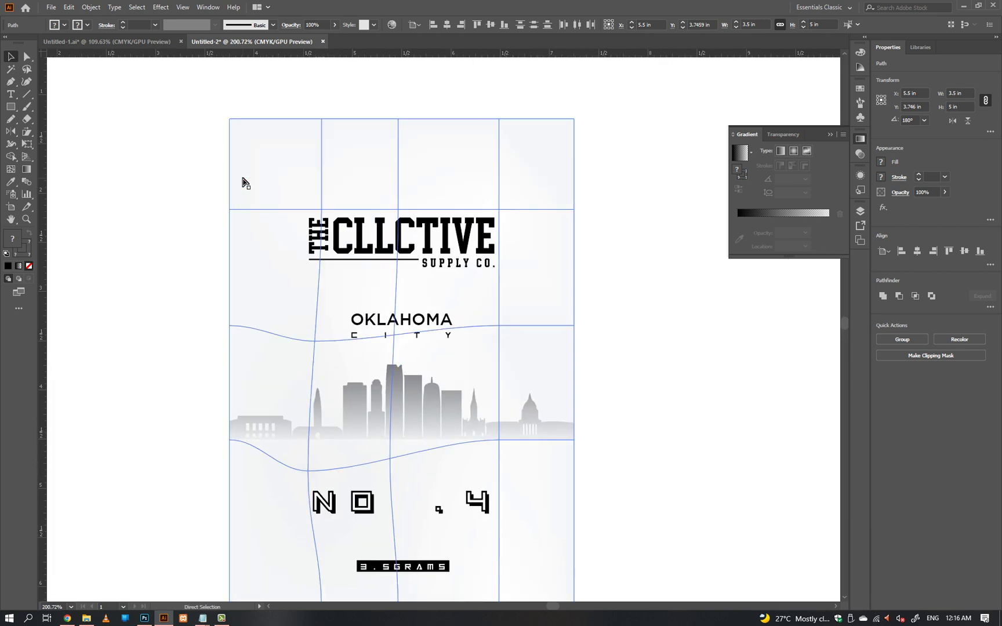
left_click(219, 184)
- Group all the pouch artwork and show the guides, keeping the group in its original position
scroll(249, 185, "down", 2)
left_click_drag(195, 131, 468, 498)
key("ctrl+g")
right_click(526, 269)
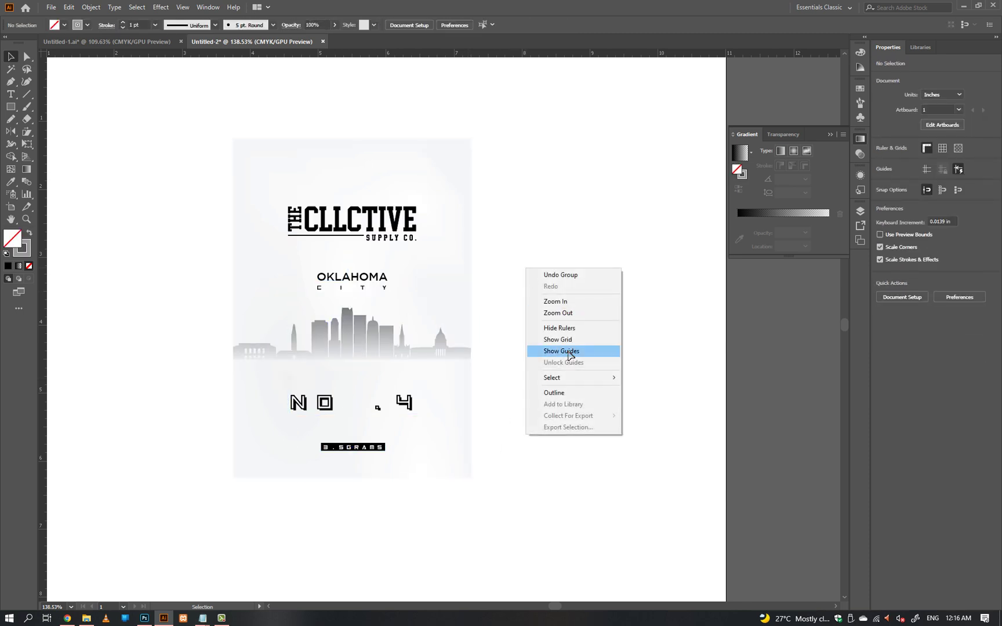
left_click(561, 352)
left_click_drag(436, 167, 293, 169)
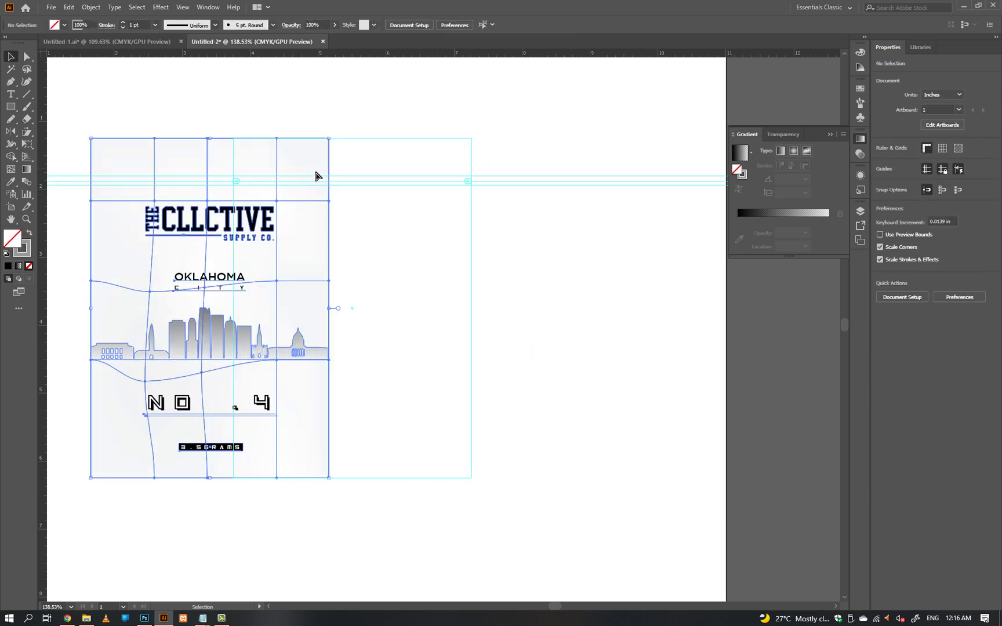
key("ctrl+z")
- Switch to Photoshop and open the contents of the pouch's Effects smart object in Zip Bag Mockup.psd
left_click(144, 619)
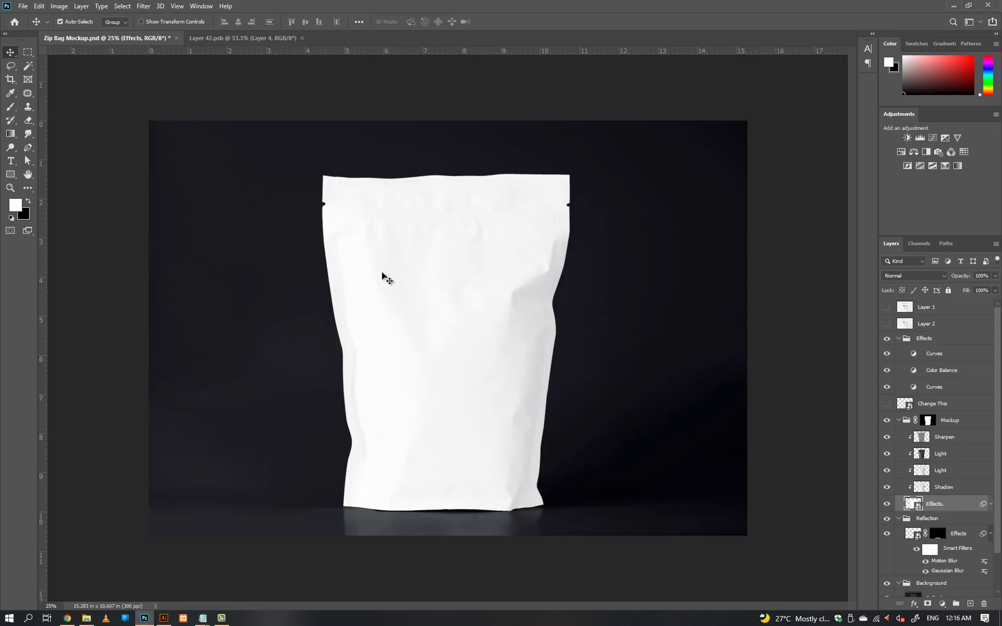
left_click(400, 293)
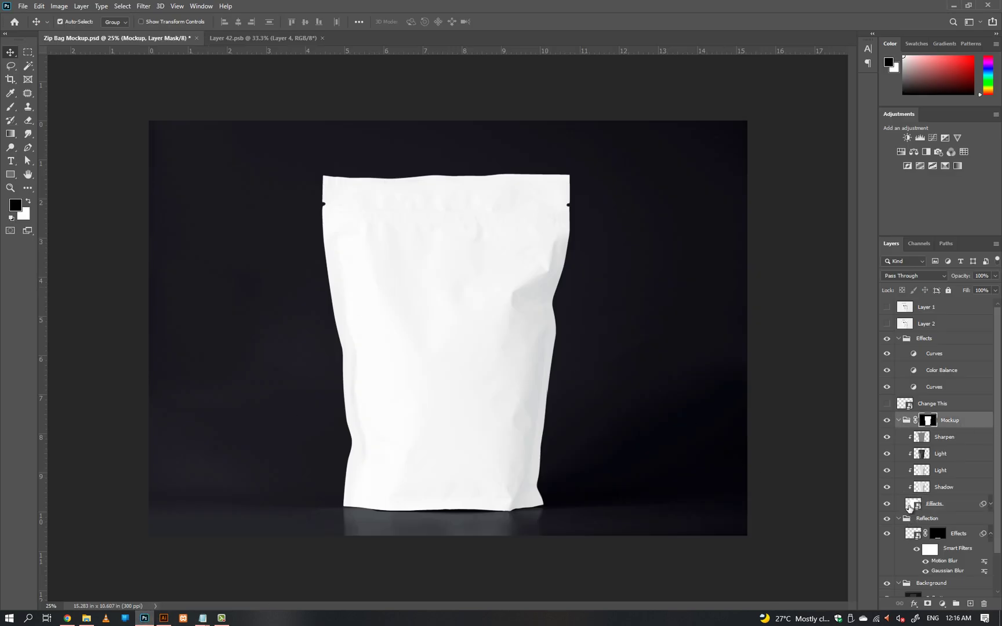
double_click(909, 505)
- Paste the artwork as a smart object, scale it to fill the canvas, save it and return to the mockup
key("ctrl+v")
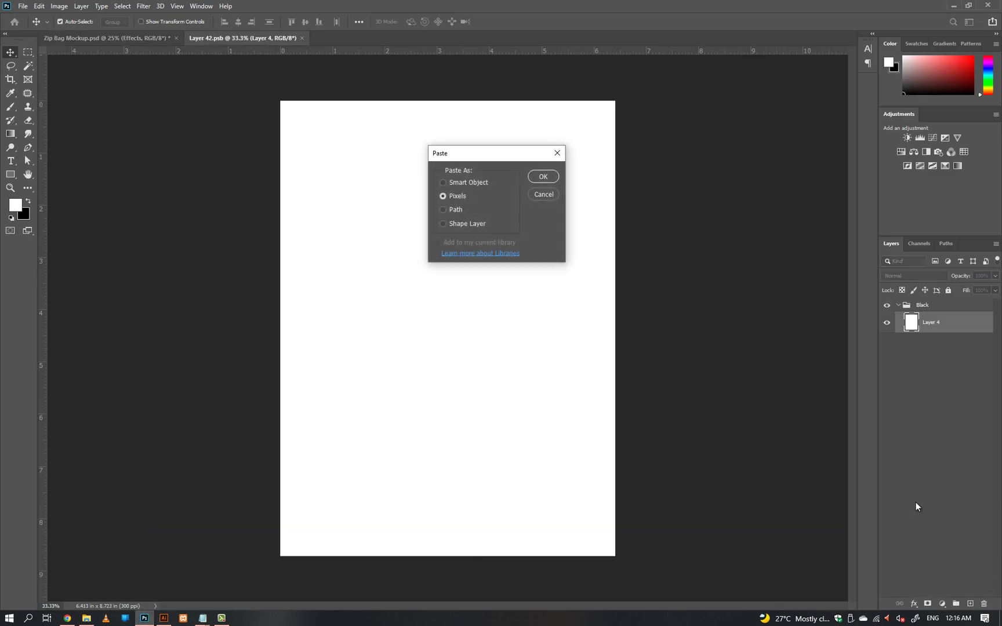
left_click(551, 178)
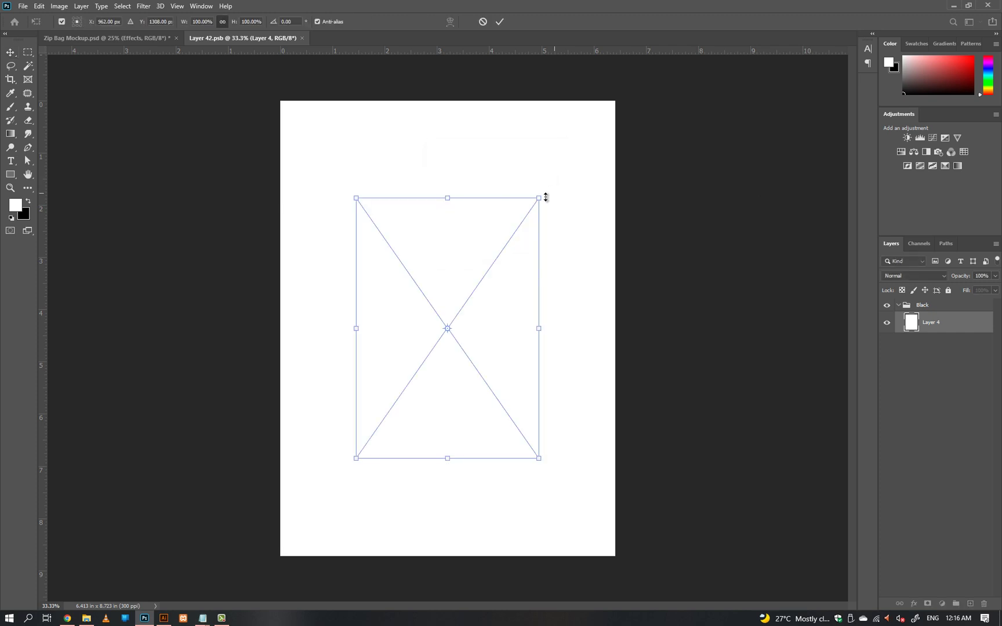
left_click_drag(544, 198, 616, 103)
key("Return")
key("ctrl+s")
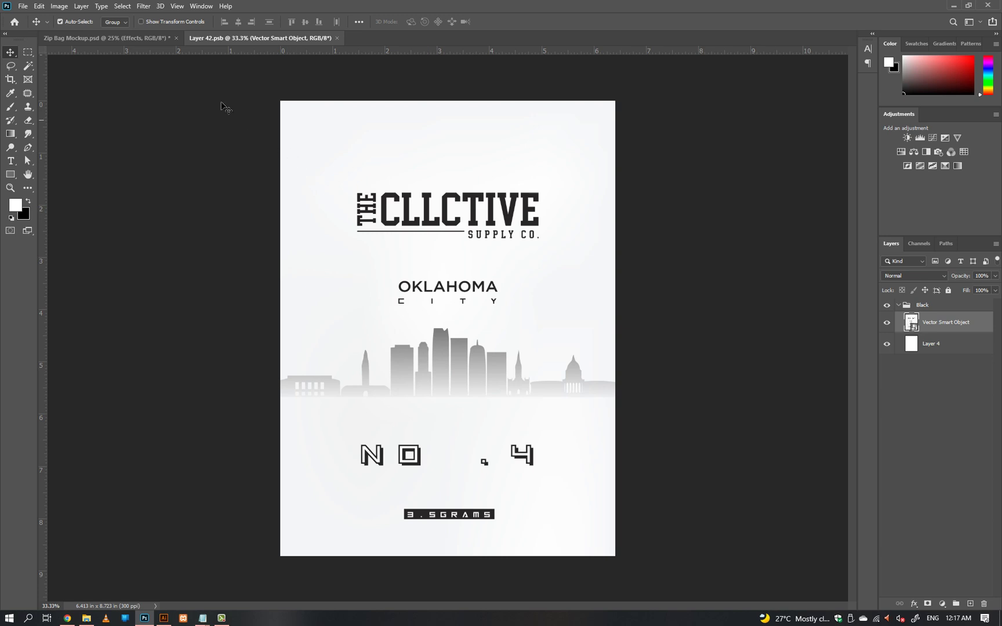
left_click(169, 40)
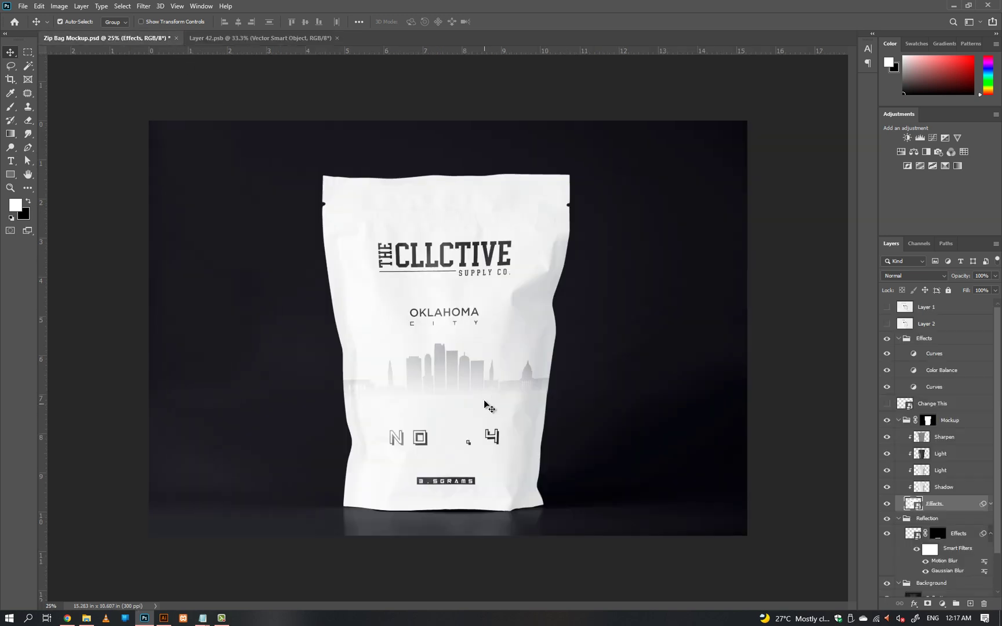